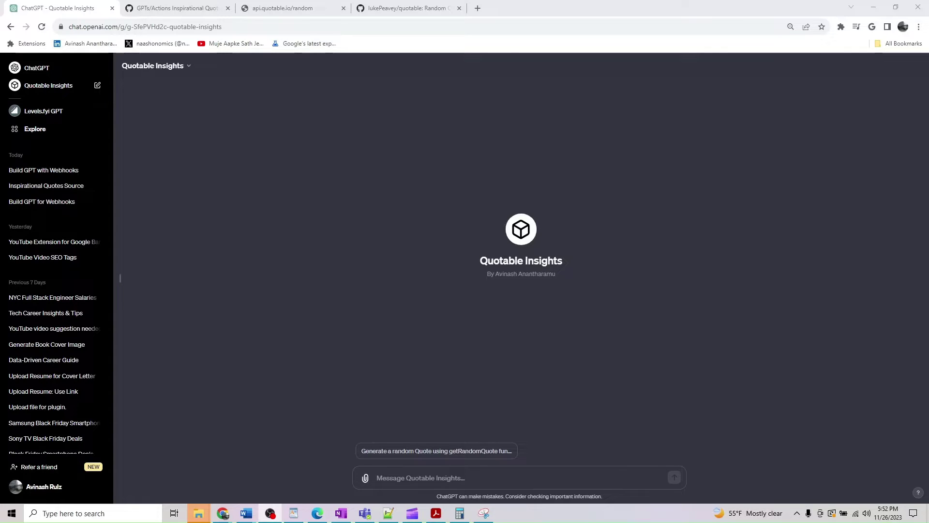
# Examine the api.quotable.io/random response and the Quotable README's API reference, including the parameters and response format for Get random quote
pyautogui.click(277, 5)
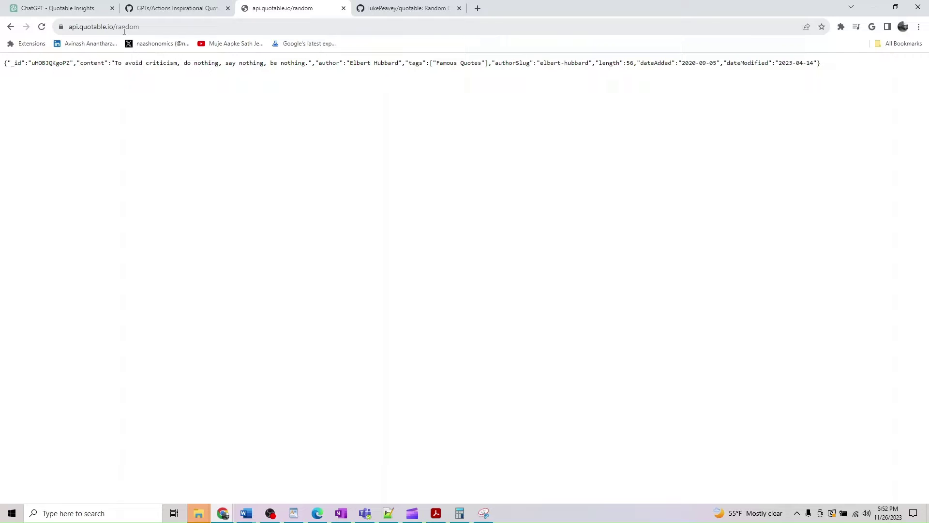
pyautogui.click(407, 8)
pyautogui.scroll(-10, 387, 218)
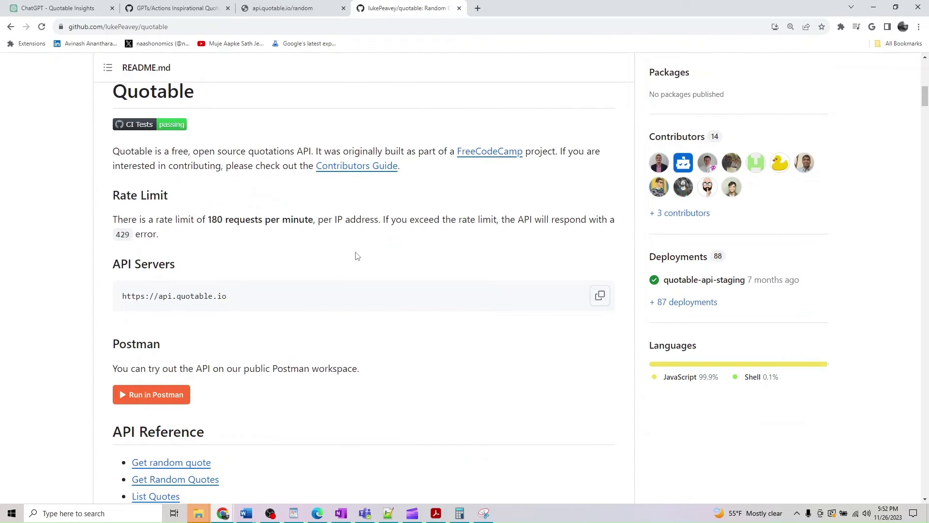
pyautogui.scroll(-5, 240, 417)
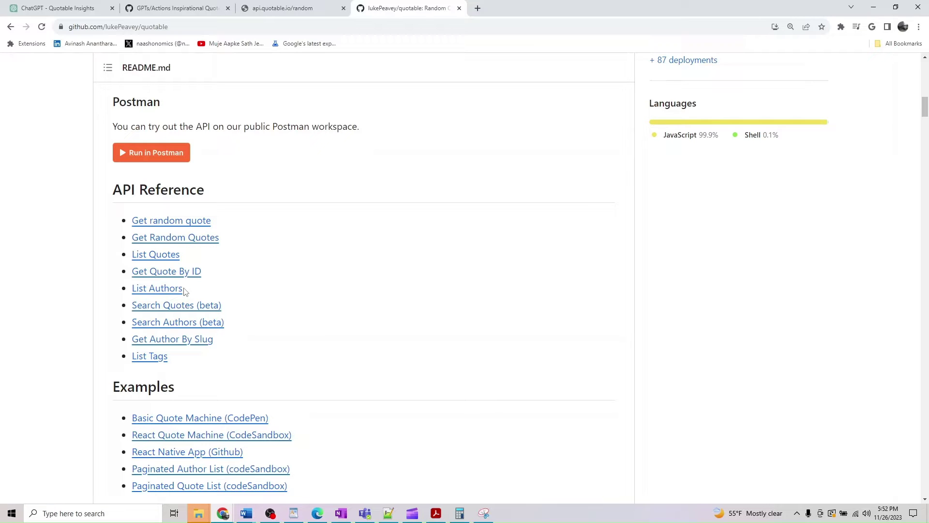
pyautogui.scroll(-3, 158, 385)
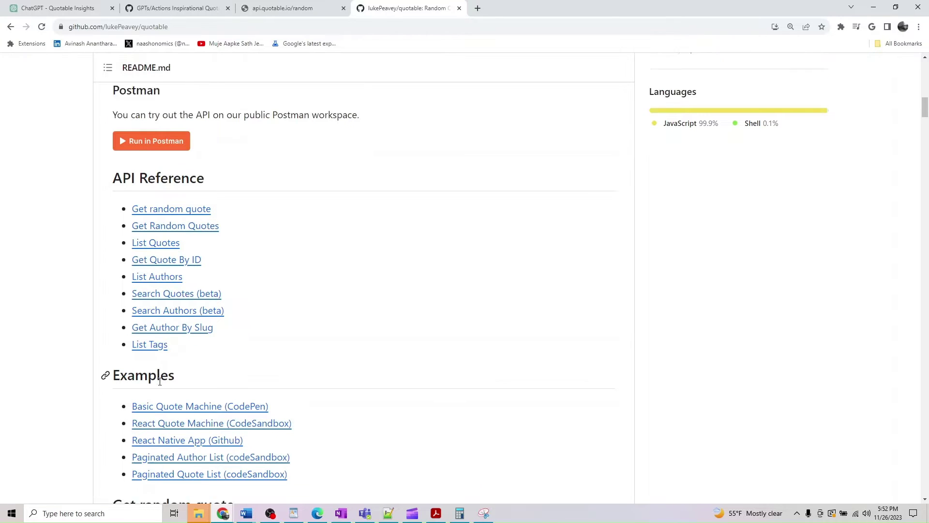
pyautogui.scroll(-4, 161, 385)
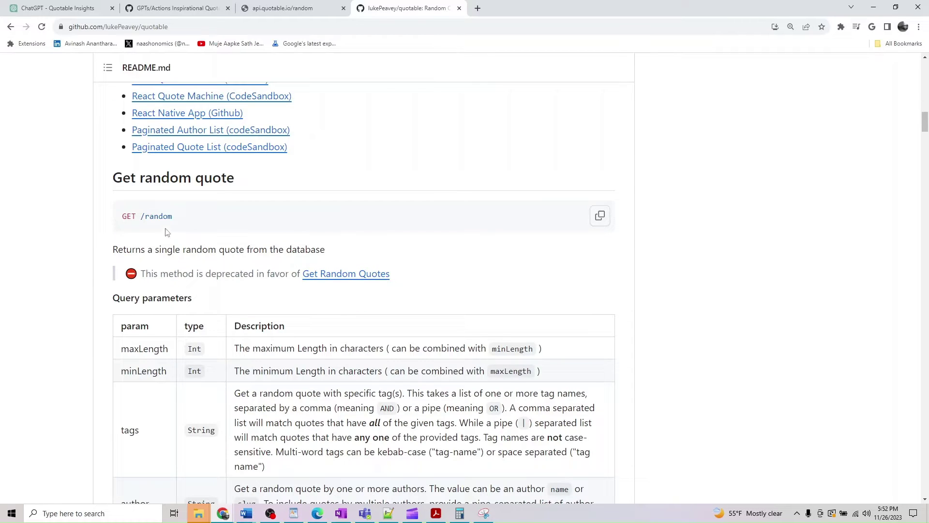
pyautogui.scroll(-6, 167, 233)
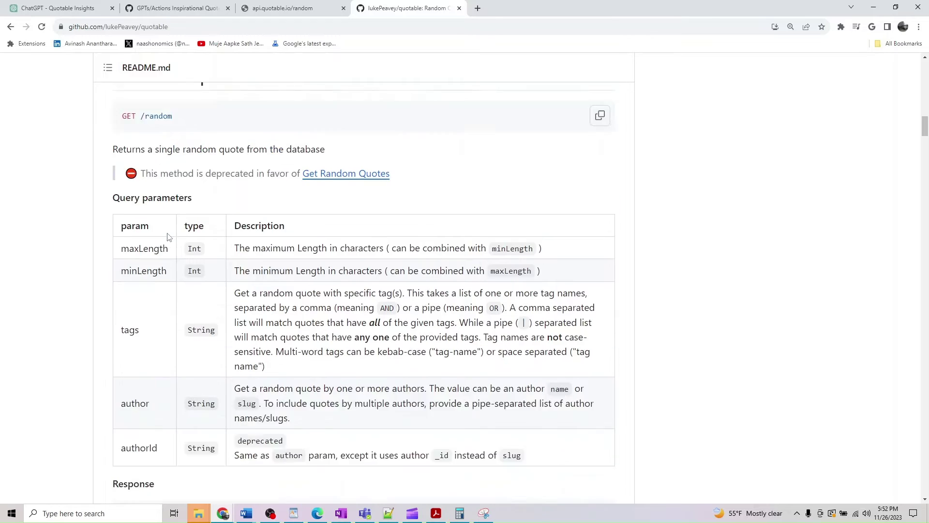
pyautogui.scroll(-6, 191, 314)
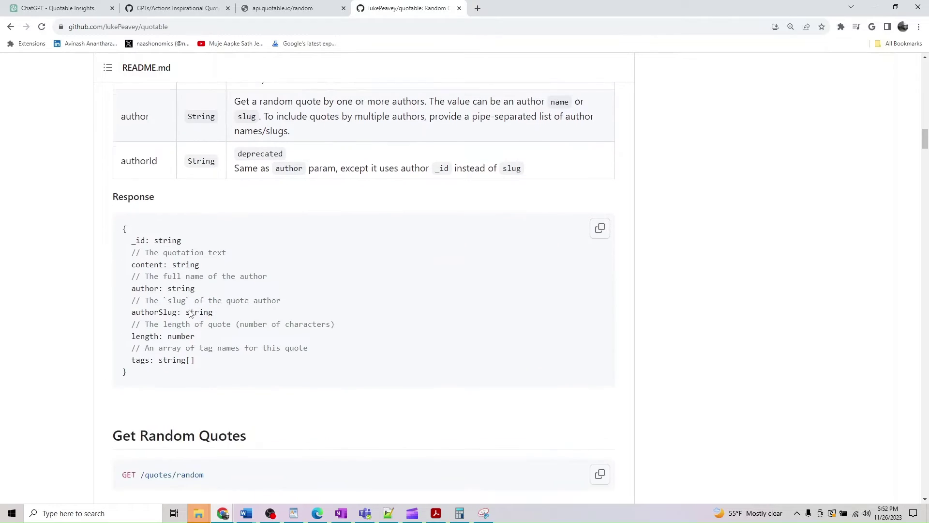
# Review the Quotable README from Get Random Quotes through Search Quotes, and revisit the sample API response and the Actions PDF
pyautogui.scroll(-2, 343, 402)
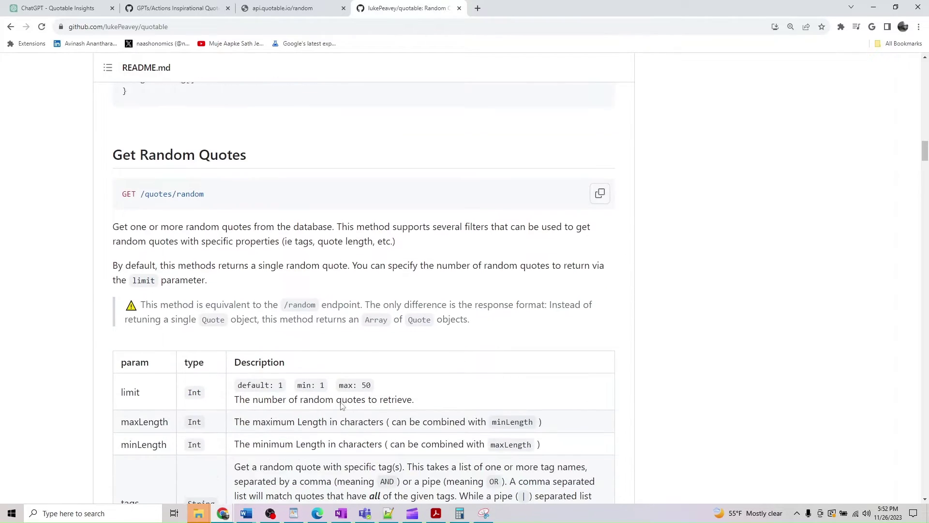
pyautogui.scroll(-8, 215, 289)
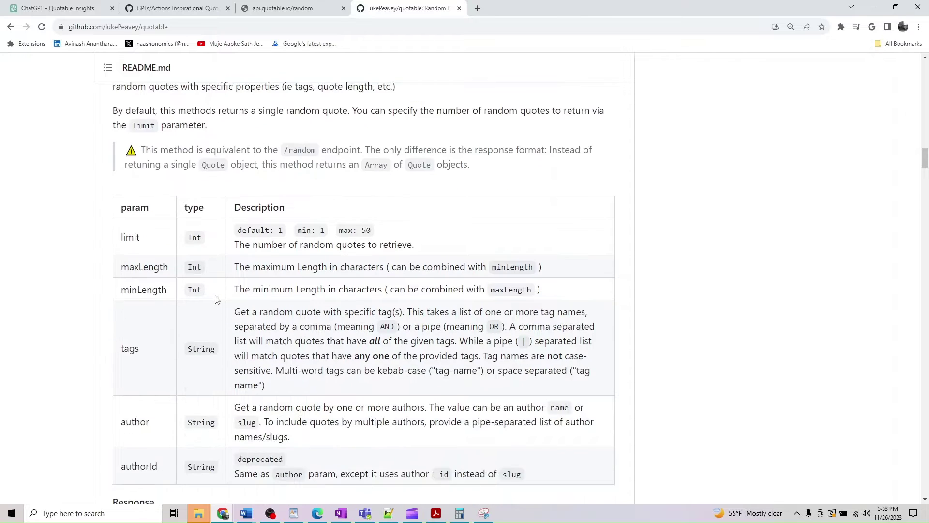
pyautogui.scroll(-4, 216, 300)
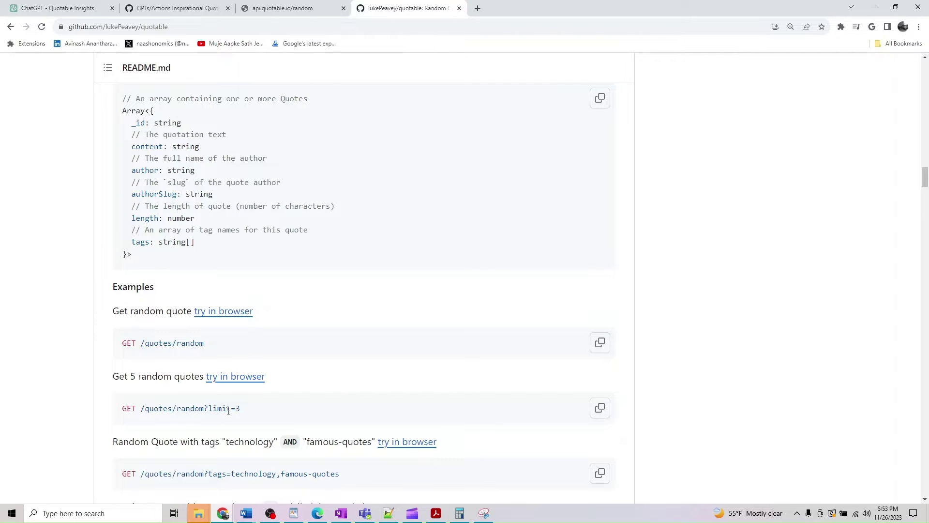
pyautogui.scroll(-6, 229, 411)
pyautogui.scroll(-4, 229, 411)
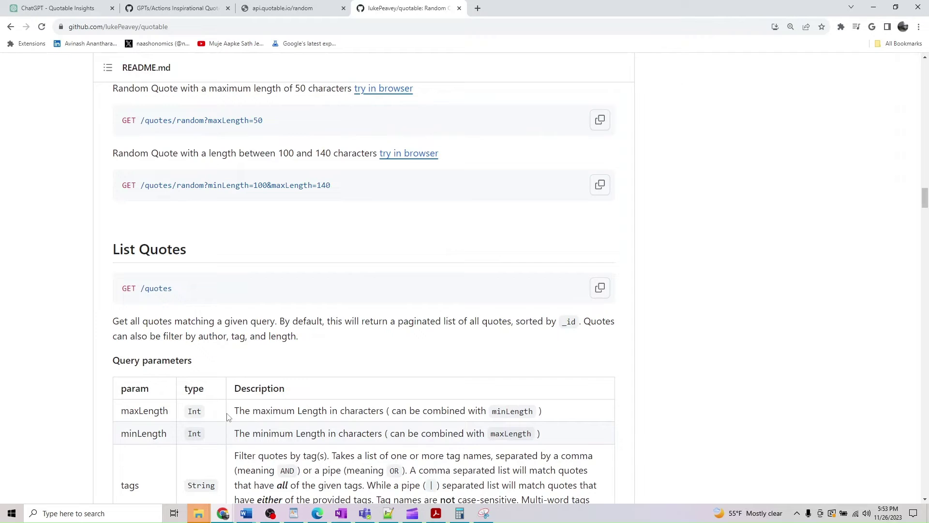
pyautogui.scroll(-18, 225, 417)
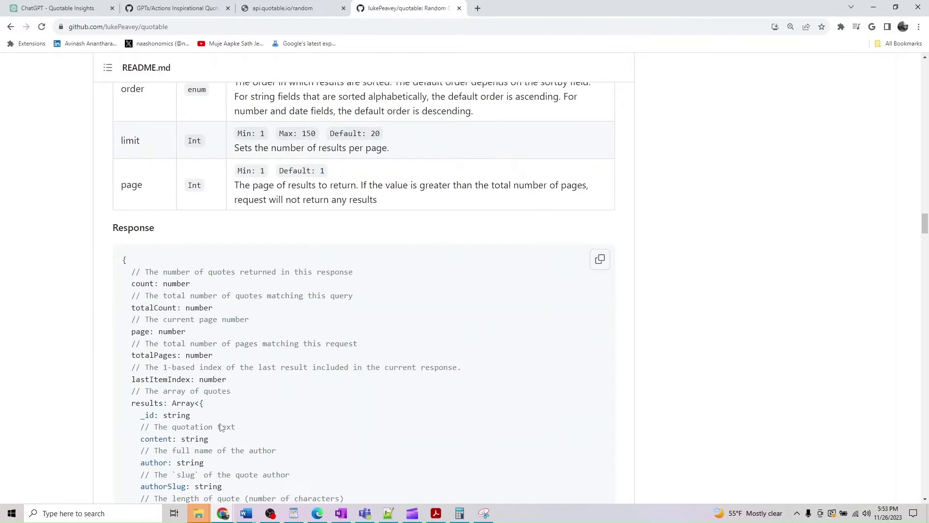
pyautogui.scroll(-6, 221, 429)
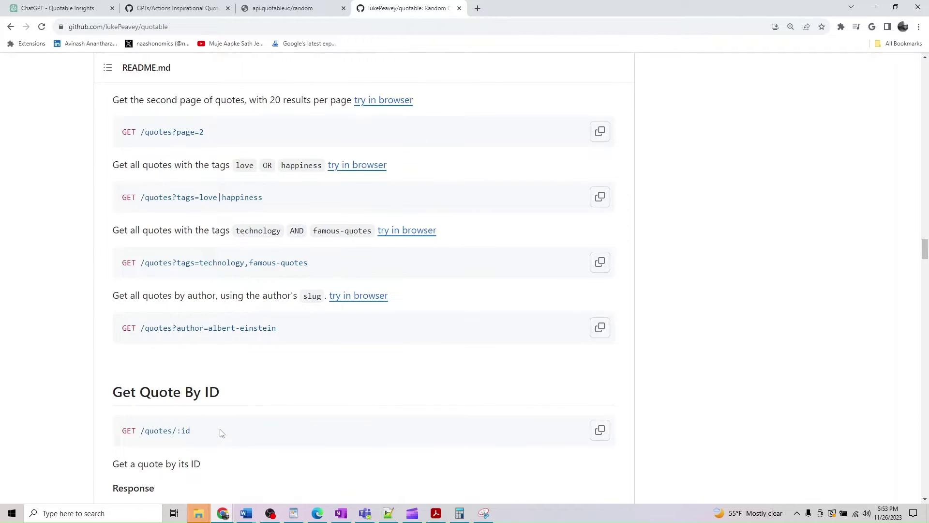
pyautogui.scroll(-15, 221, 433)
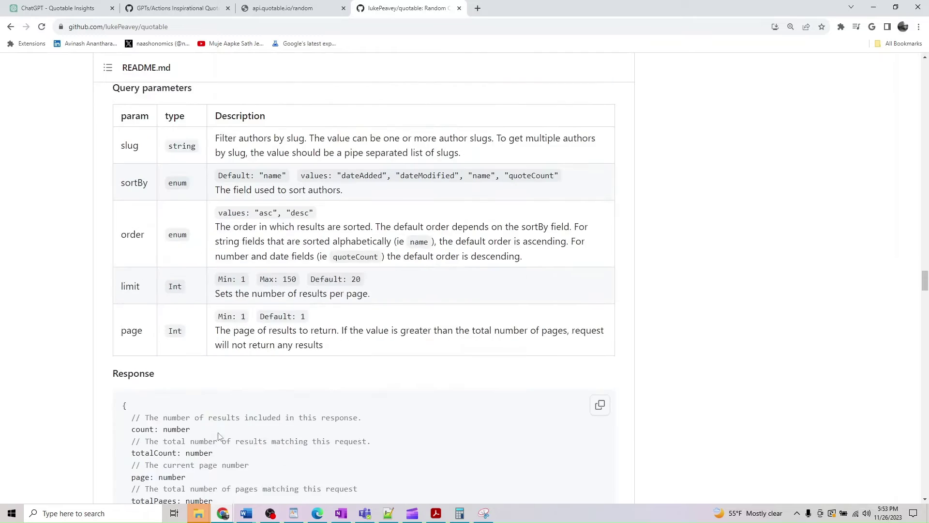
pyautogui.scroll(-19, 218, 435)
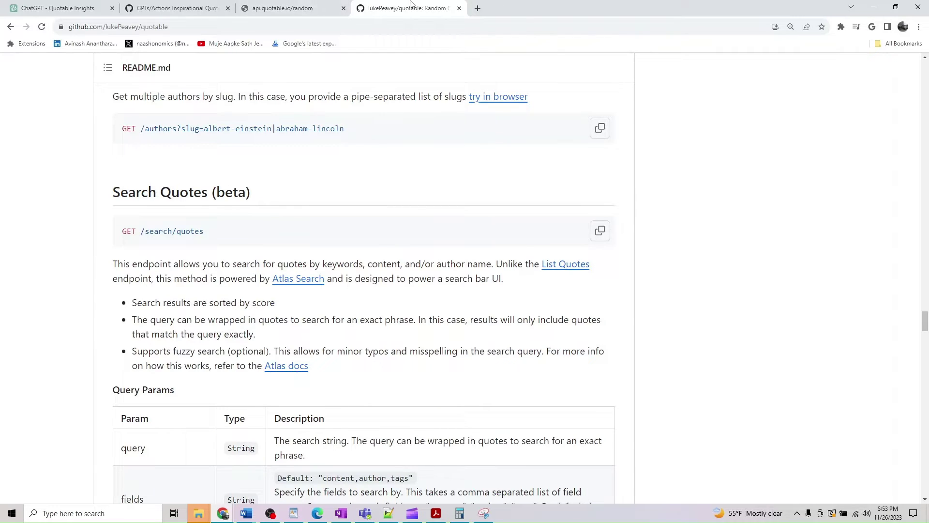
pyautogui.click(285, 5)
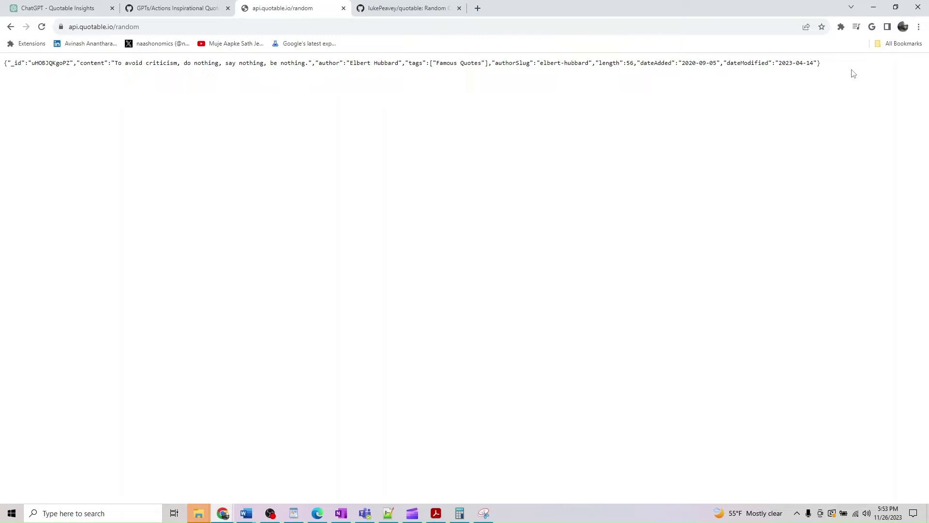
pyautogui.click(206, 6)
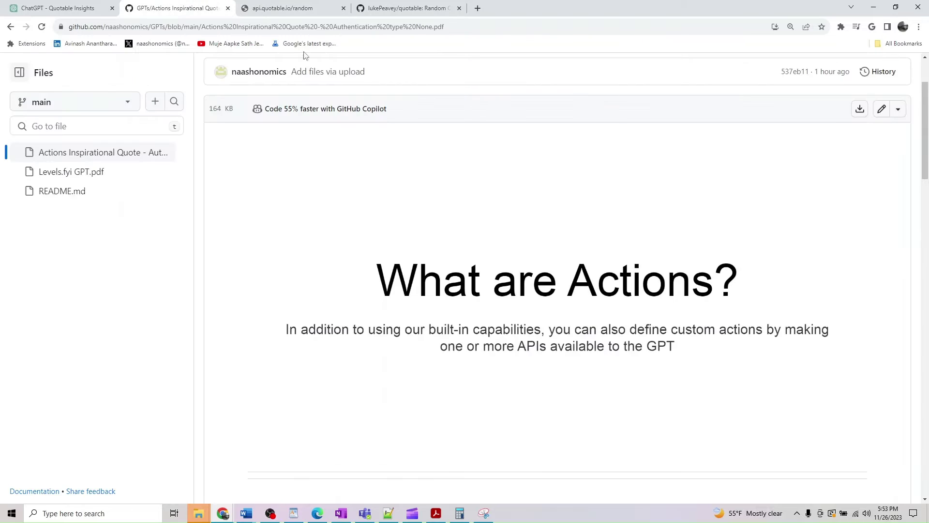
# Open the Quotable Insights GPT's configuration for editing and highlight getRandomQuote in its conversation starter
pyautogui.click(57, 8)
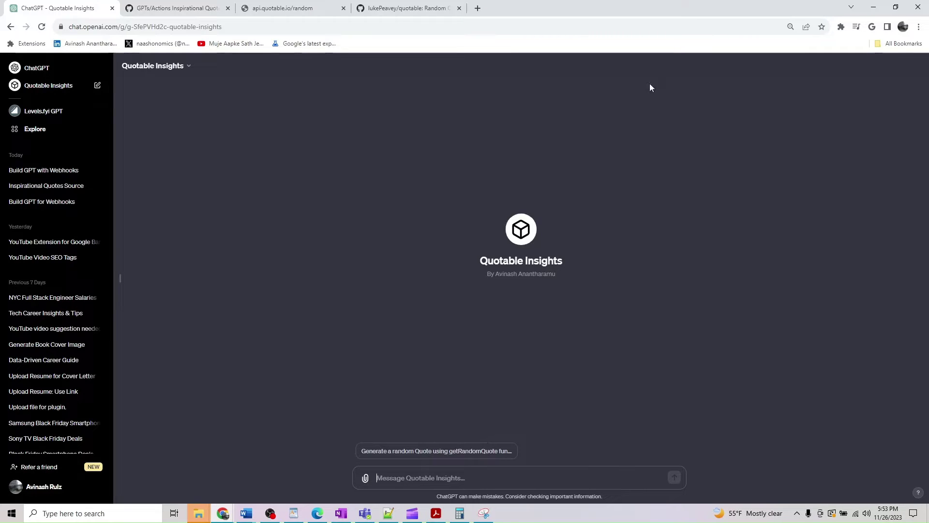
pyautogui.click(174, 70)
pyautogui.click(165, 150)
pyautogui.click(272, 92)
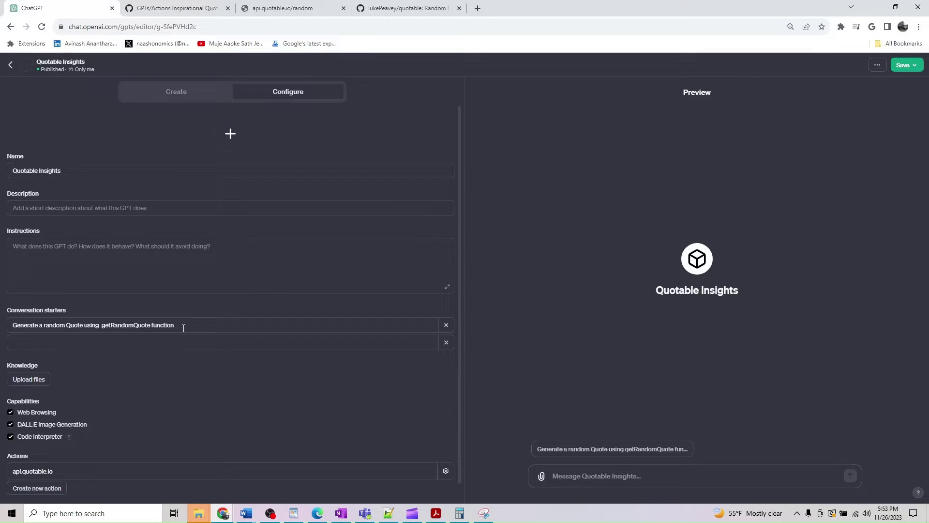
pyautogui.moveTo(151, 326); pyautogui.dragTo(119, 328)
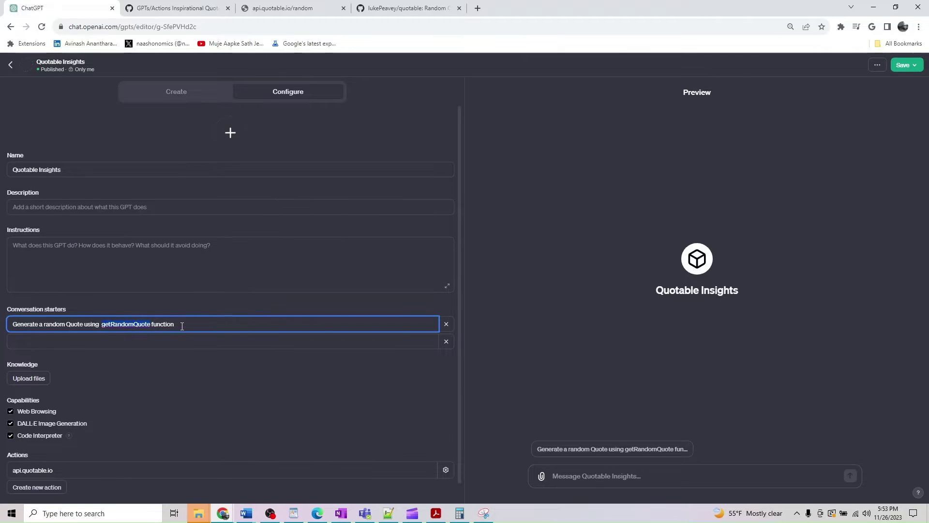
# Open the GPT's api.quotable.io action for editing and review its OpenAPI schema
pyautogui.scroll(-1, 145, 436)
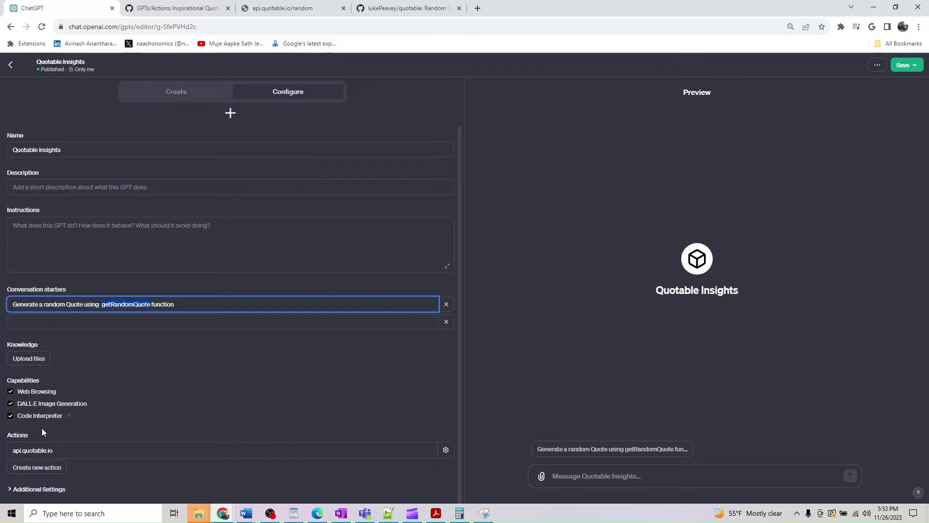
pyautogui.click(443, 450)
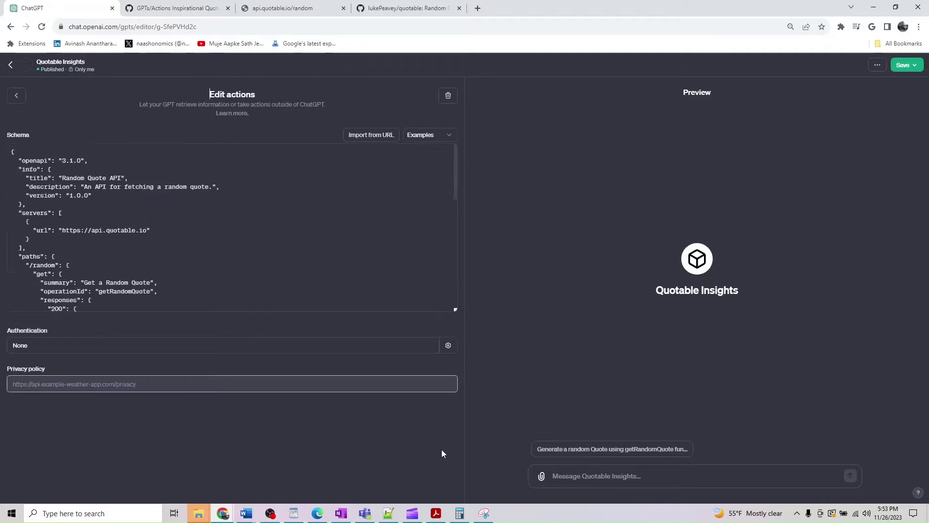
pyautogui.scroll(-7, 155, 275)
pyautogui.scroll(5, 156, 264)
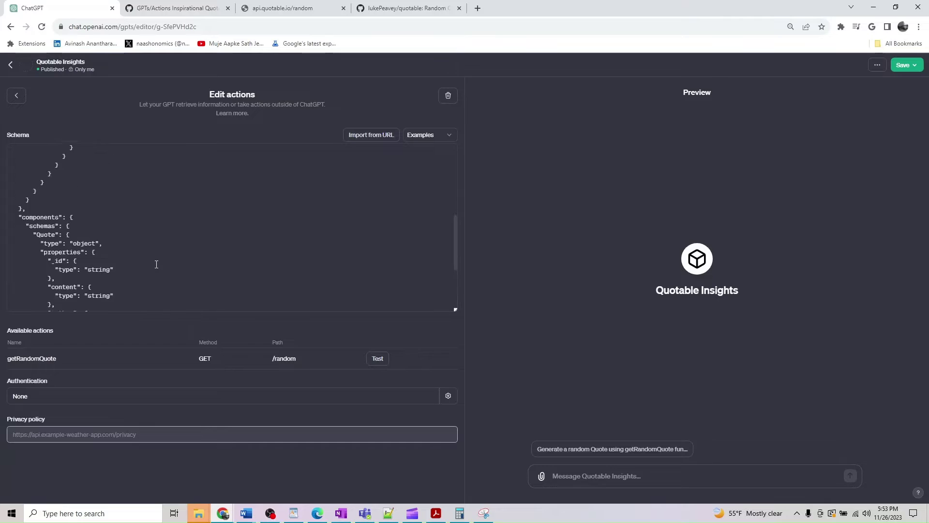
# Test the getRandomQuote action, allow the request to api.quotable.io, and highlight the returned quote in the preview
pyautogui.click(378, 367)
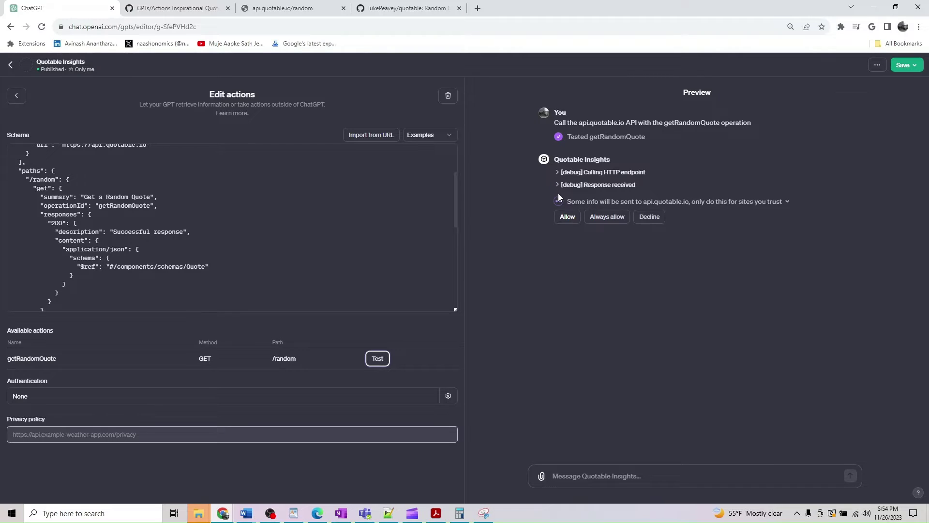
pyautogui.click(568, 223)
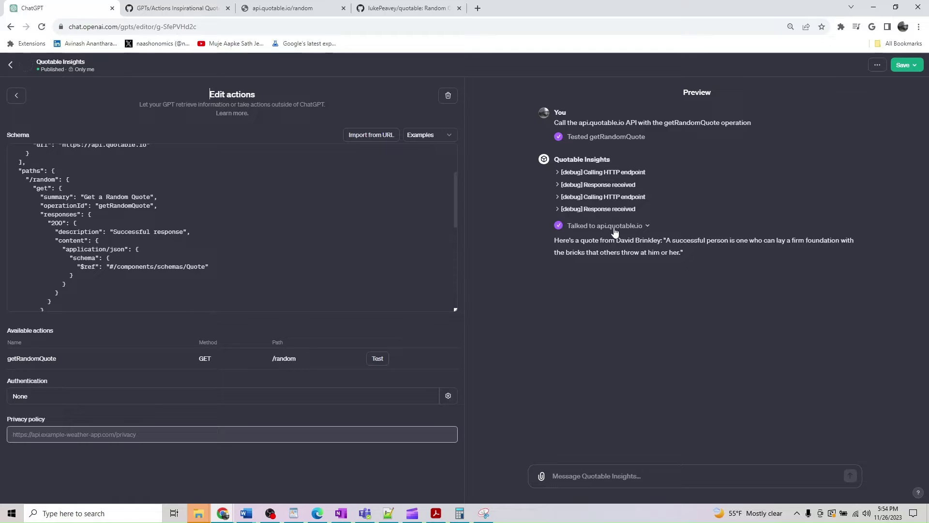
pyautogui.moveTo(615, 232)
pyautogui.moveTo(673, 240); pyautogui.dragTo(698, 254)
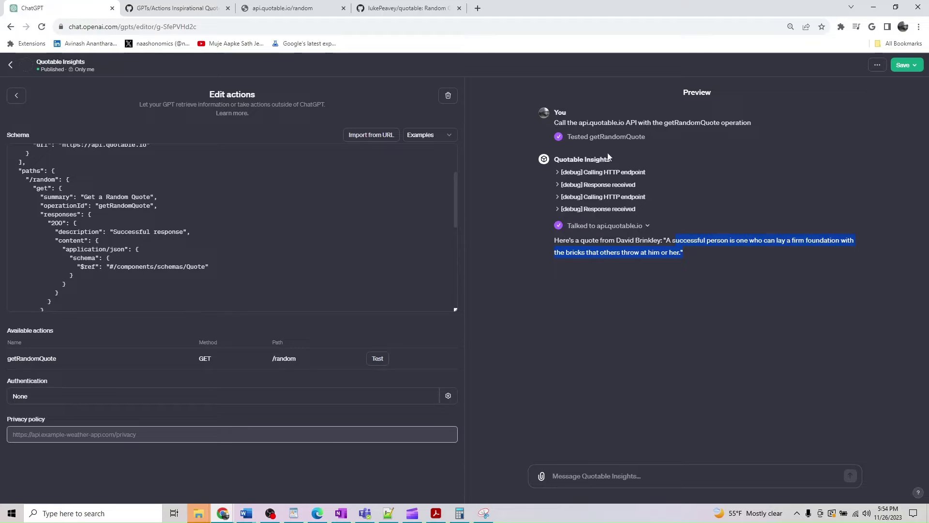
# Leave the editor, open the Quotable Insights chat, run its random quote starter, and allow the request to api.quotable.io
pyautogui.click(11, 65)
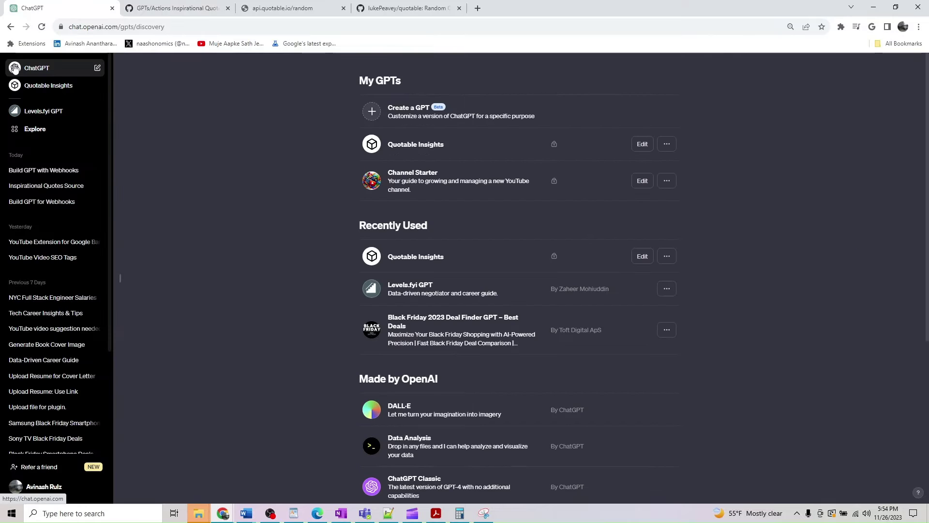
pyautogui.click(409, 145)
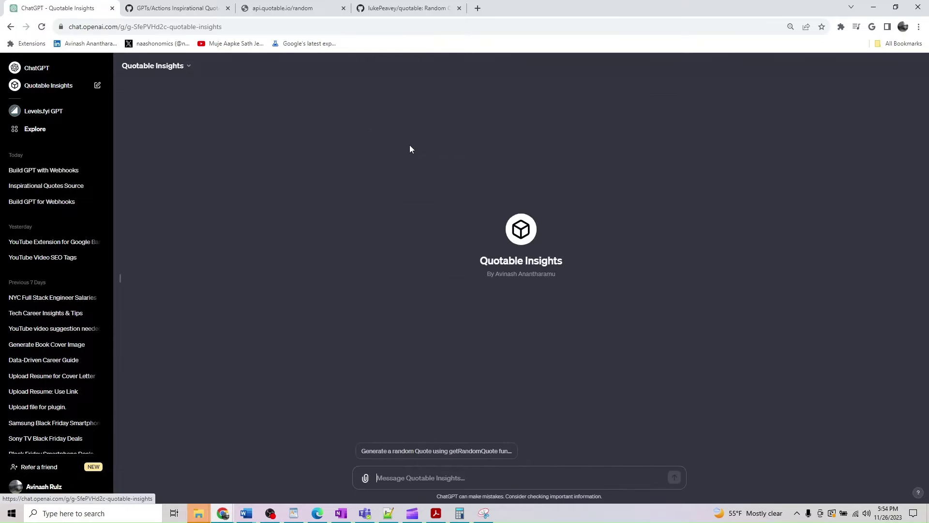
pyautogui.click(463, 452)
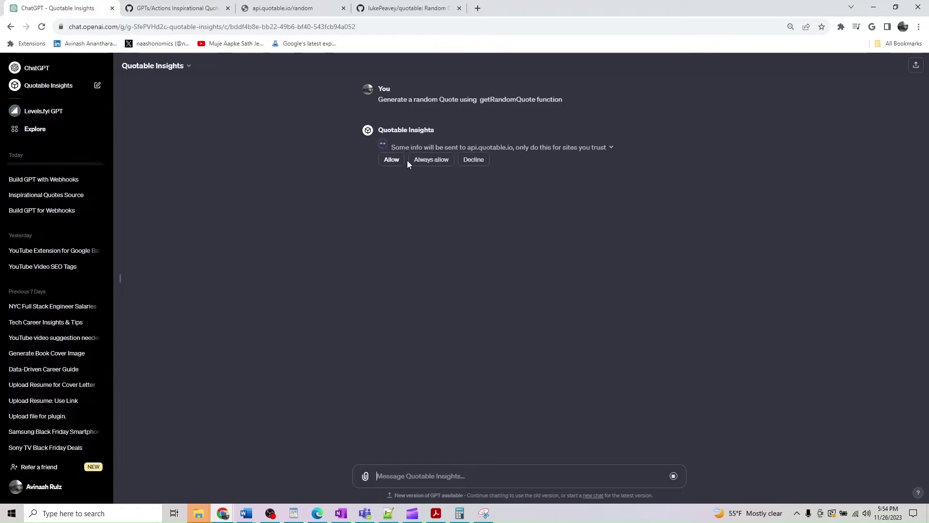
pyautogui.click(390, 157)
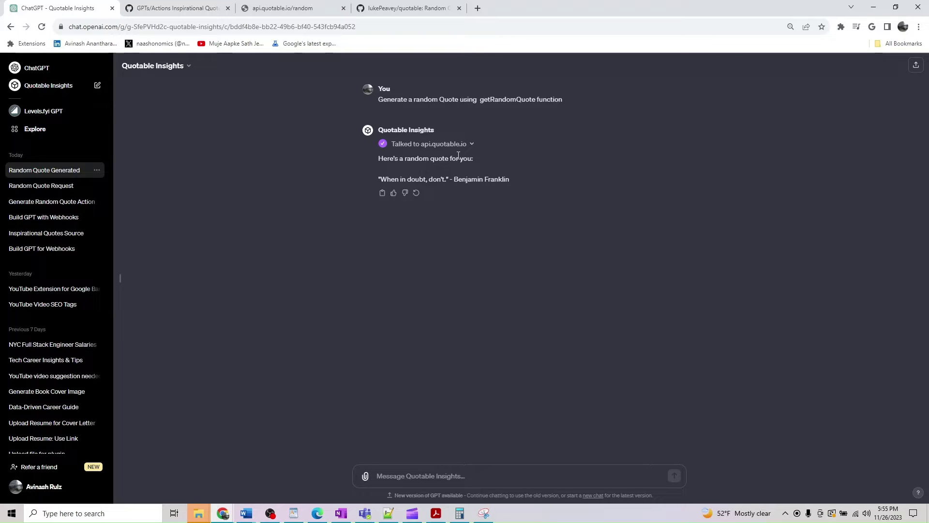
# Read the Actions Inspirational Quote PDF's slides on what actions and APIs are, and select the page's web address
pyautogui.click(193, 7)
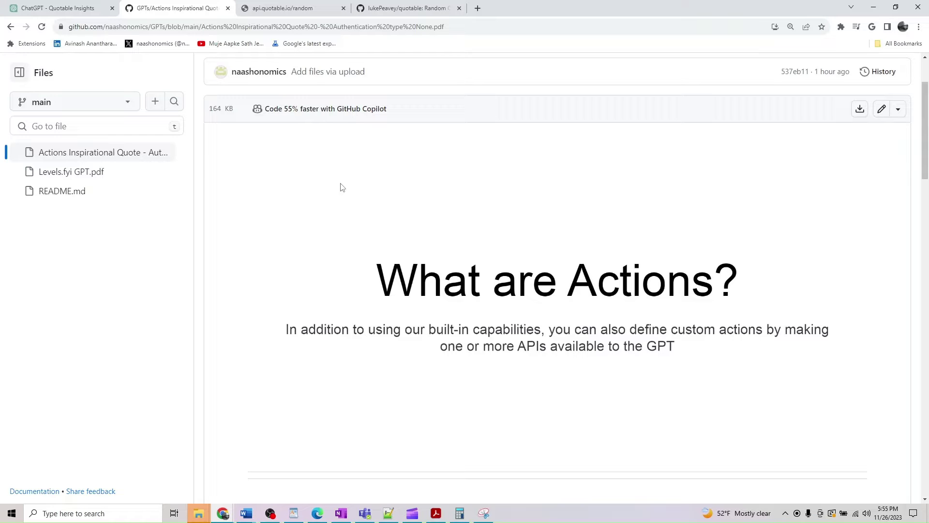
pyautogui.scroll(-7, 592, 286)
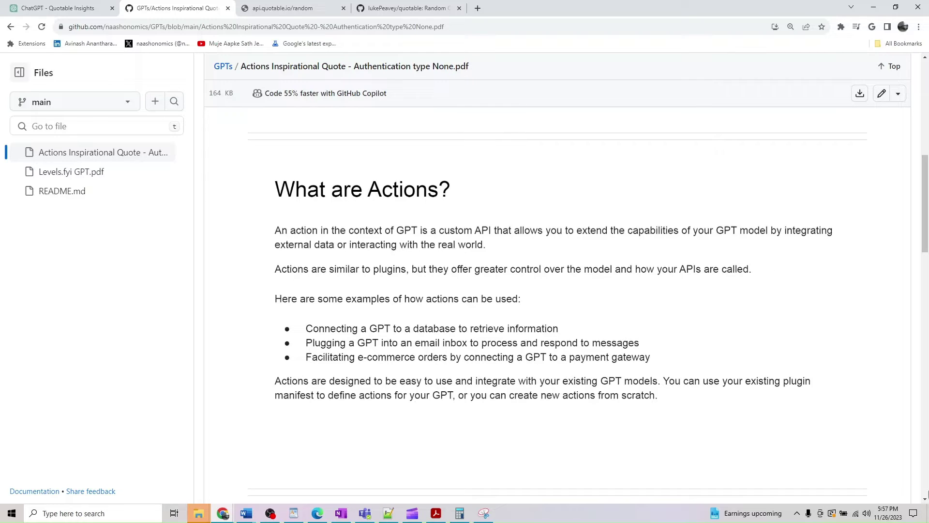
pyautogui.scroll(-5, 624, 356)
pyautogui.scroll(-3, 625, 357)
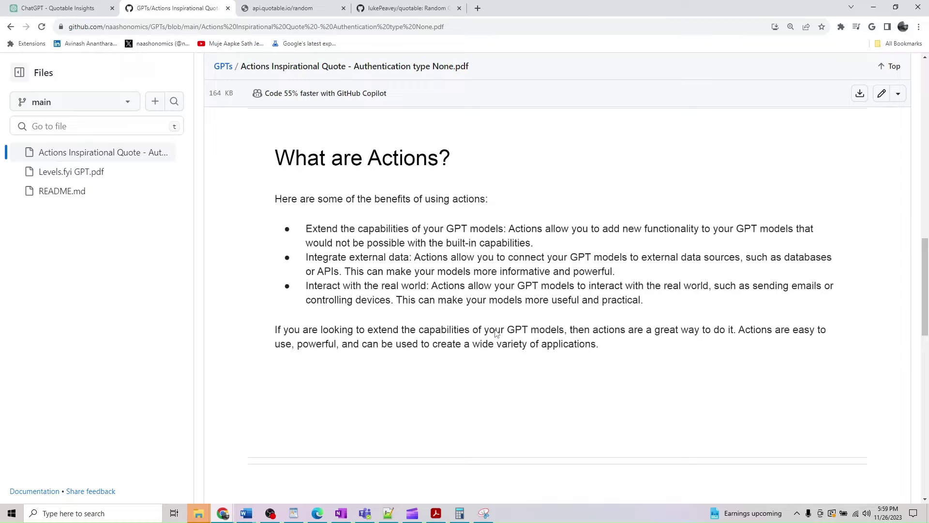
pyautogui.scroll(-5, 496, 333)
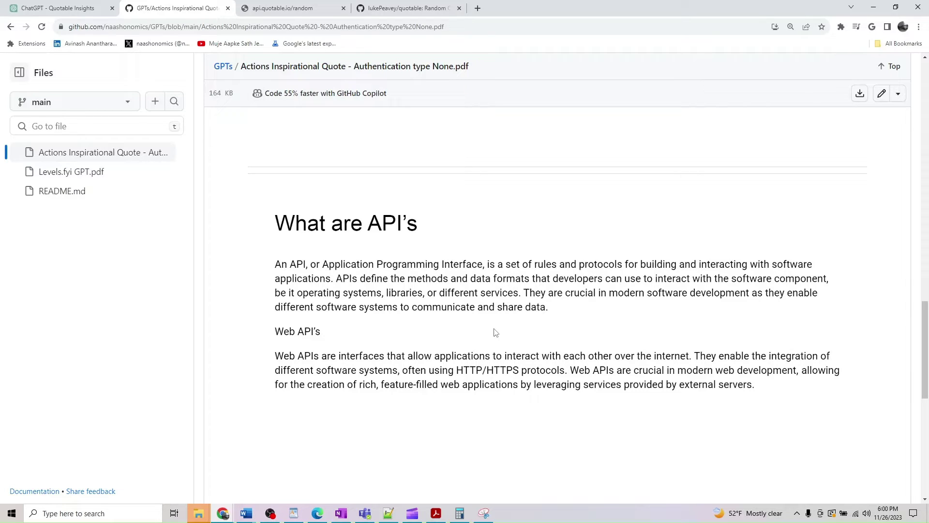
pyautogui.click(144, 28)
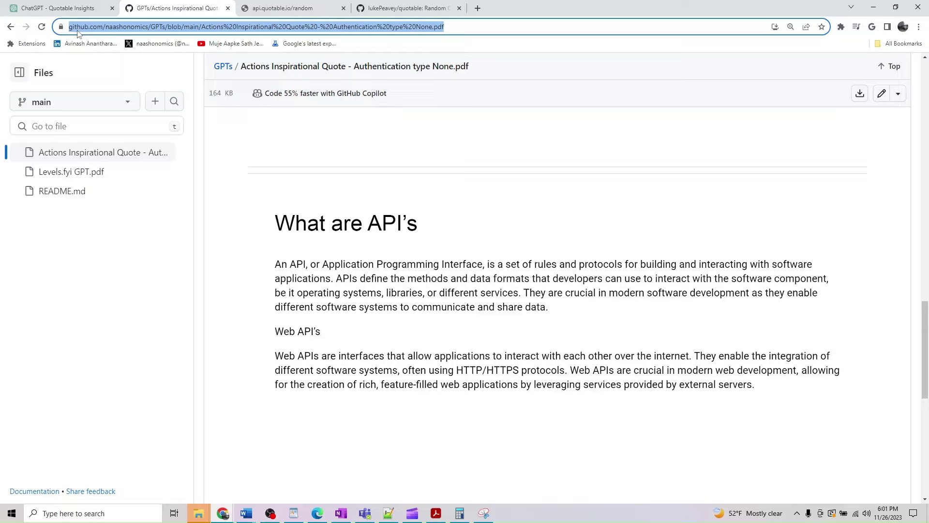
# Read the PDF's slides on Web APIs, REST APIs and the RESTful GET method
pyautogui.write('https://github.com/naashonomics/GPTs/blob/main/Actions%20Inspirational%20Quote%20-%20Authentication%20type%20None.pdf')
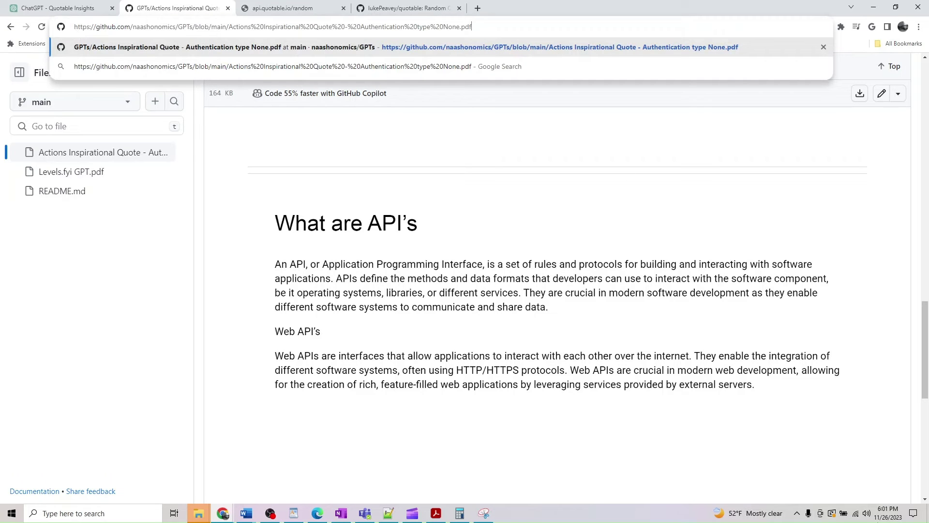
pyautogui.click(697, 417)
pyautogui.scroll(-3, 678, 397)
pyautogui.scroll(-6, 664, 381)
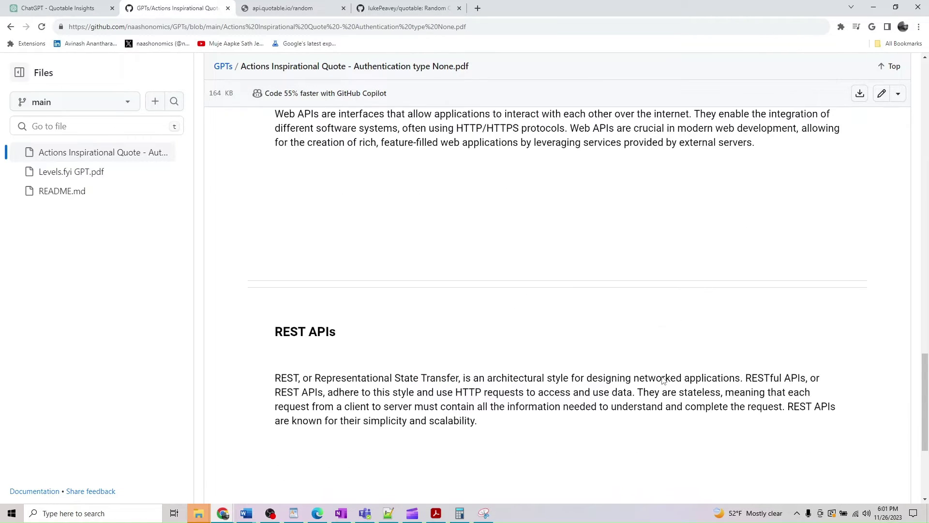
pyautogui.scroll(1, 663, 381)
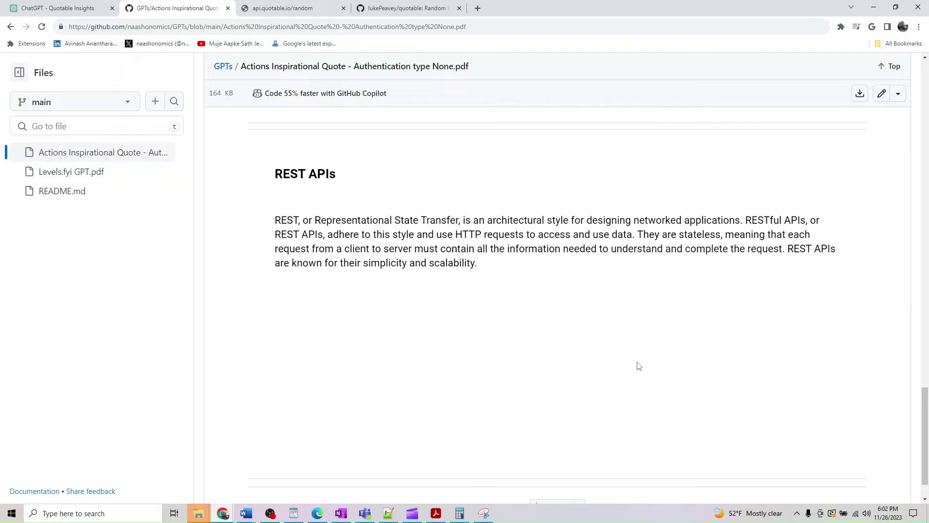
pyautogui.scroll(-1, 636, 364)
pyautogui.click(557, 458)
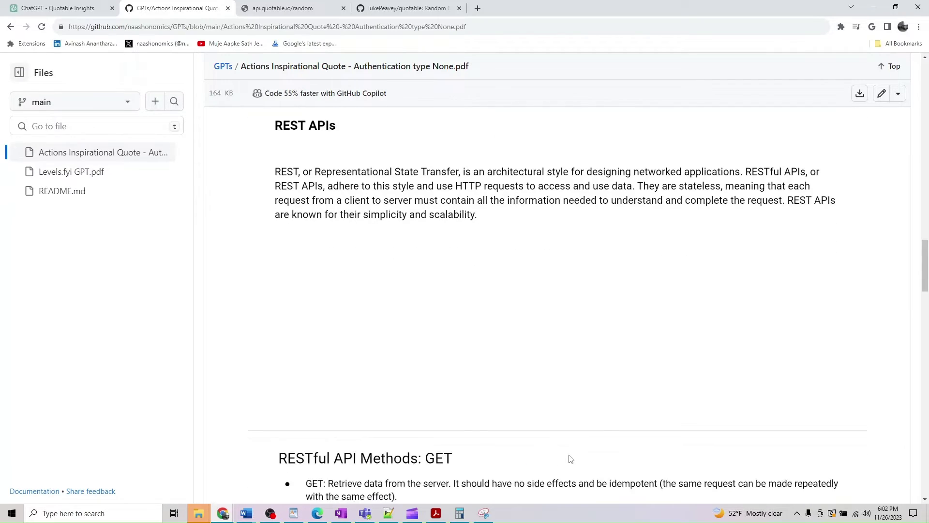
pyautogui.scroll(-5, 570, 458)
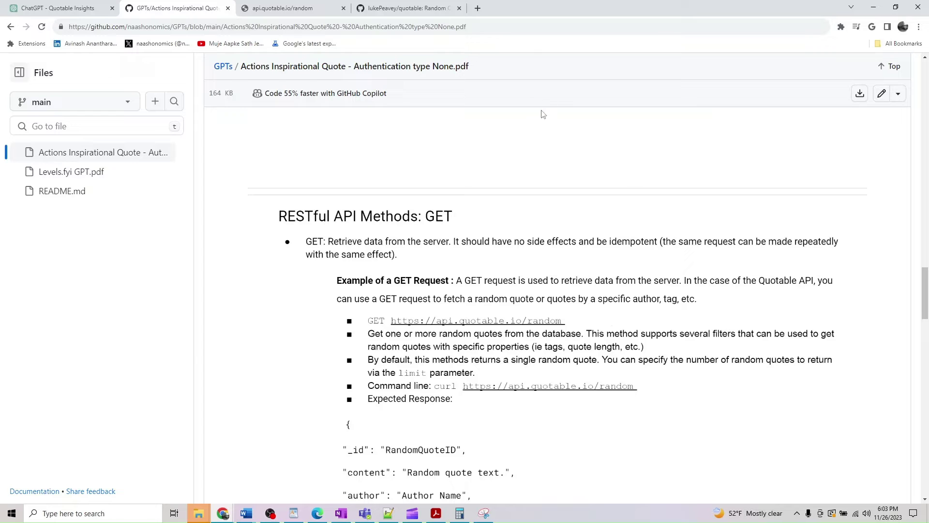
# Reload the api.quotable.io/random response and highlight the random endpoint in its web address
pyautogui.click(296, 8)
pyautogui.click(42, 27)
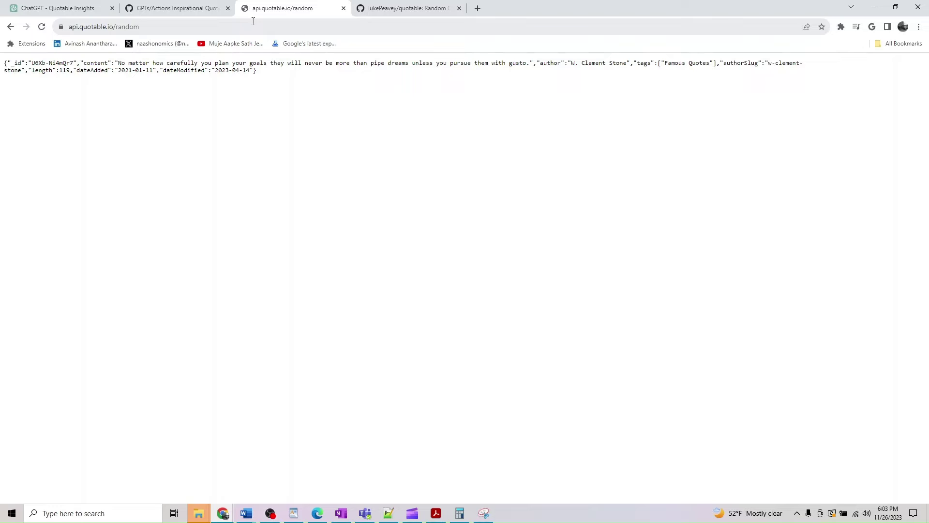
pyautogui.click(256, 23)
pyautogui.doubleClick(261, 23)
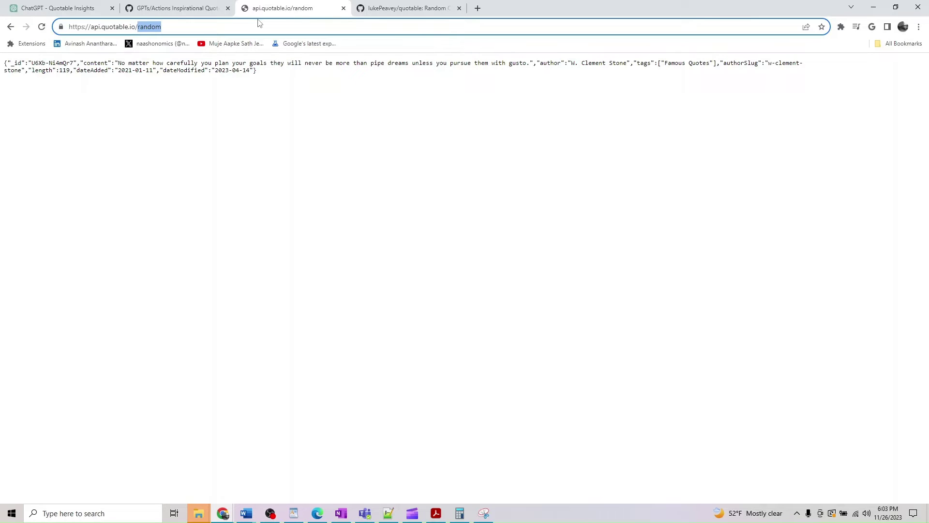
pyautogui.click(267, 24)
# Find the authors examples in the quotable repository's README and copy the endpoint authors?sortBy=name
pyautogui.click(407, 9)
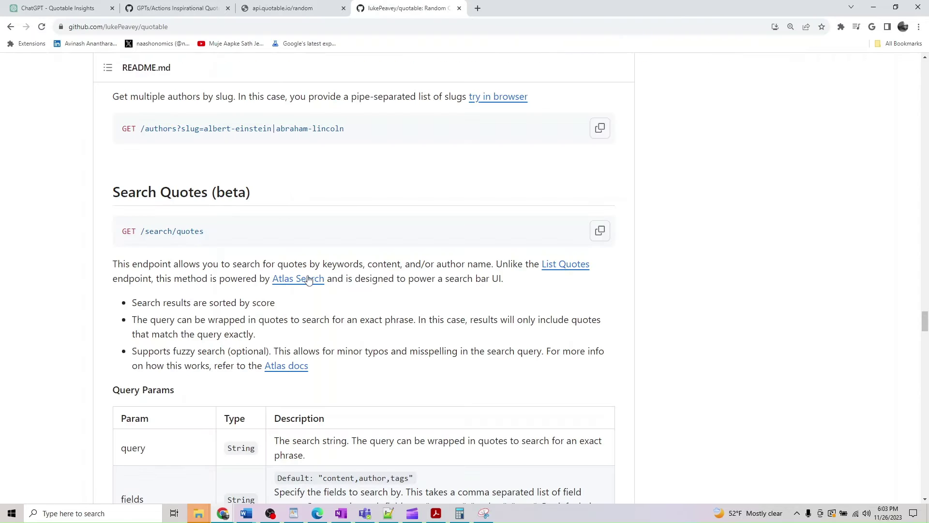
pyautogui.scroll(-8, 306, 284)
pyautogui.scroll(15, 306, 290)
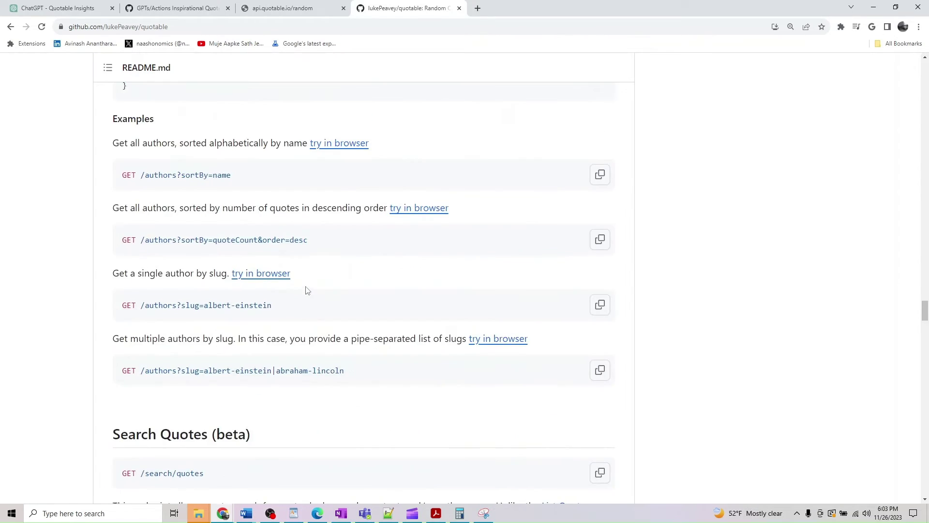
pyautogui.scroll(-5, 306, 290)
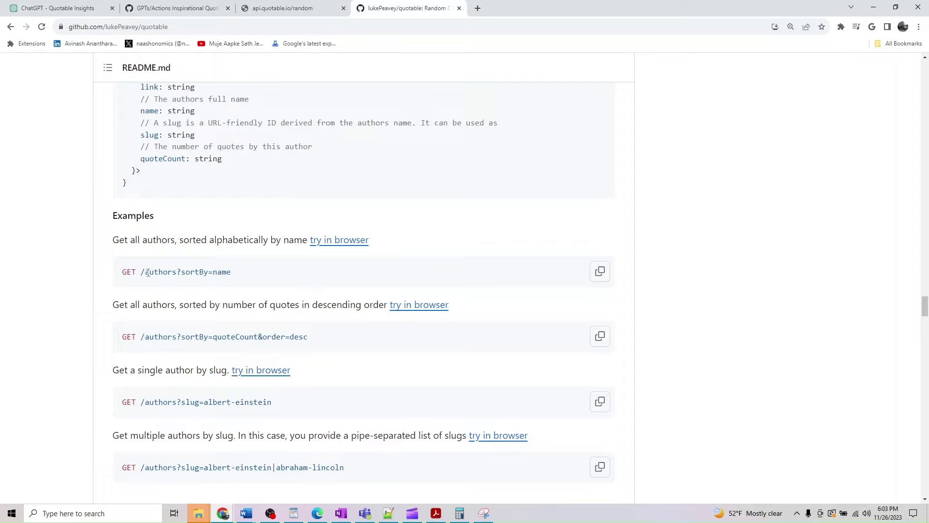
pyautogui.moveTo(145, 273); pyautogui.dragTo(234, 274)
pyautogui.hotkey('ctrl', 'c')
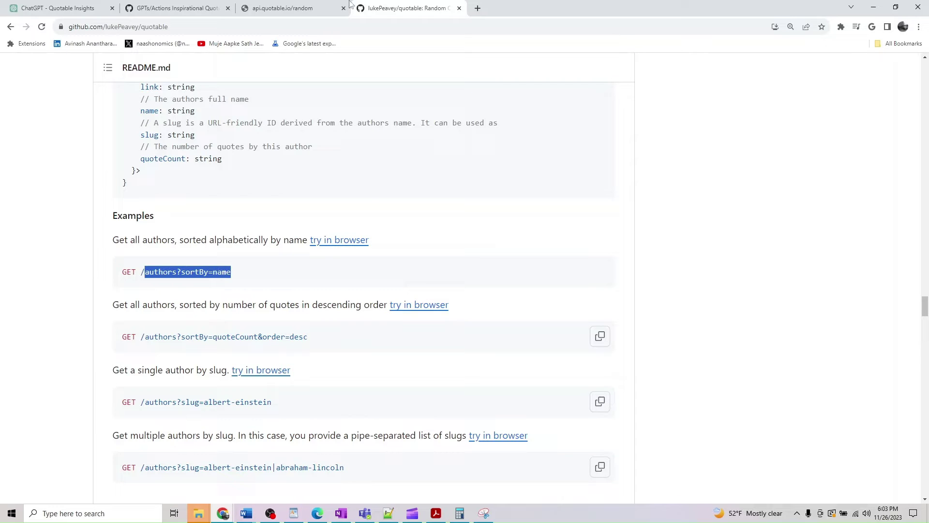
# Request api.quotable.io/authors?sortBy=name in place of the random endpoint, and return to the random quote response
pyautogui.click(327, 7)
pyautogui.click(204, 27)
pyautogui.hotkey('ctrl', 'v')
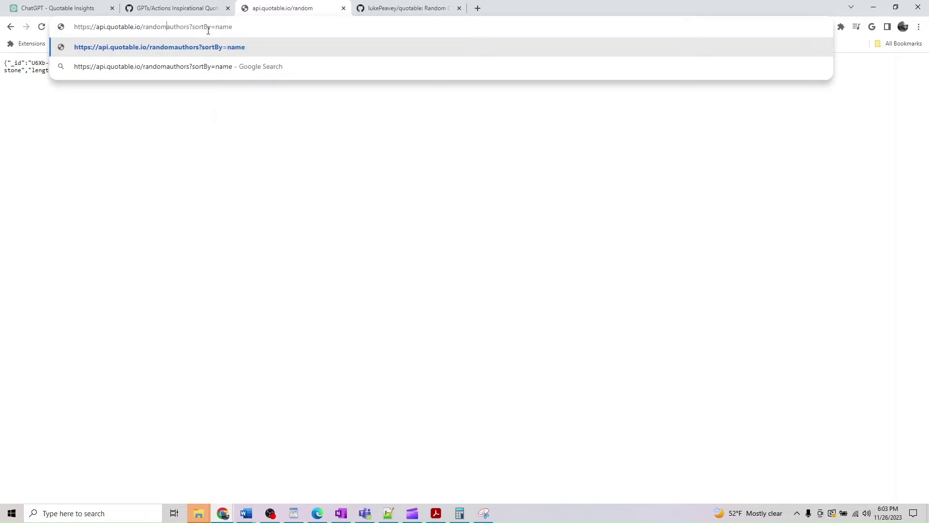
pyautogui.press('BackSpace')
pyautogui.press('BackSpace')
pyautogui.press('BackSpace')
pyautogui.press('BackSpace')
pyautogui.press('BackSpace')
pyautogui.press('BackSpace')
pyautogui.press('Return')
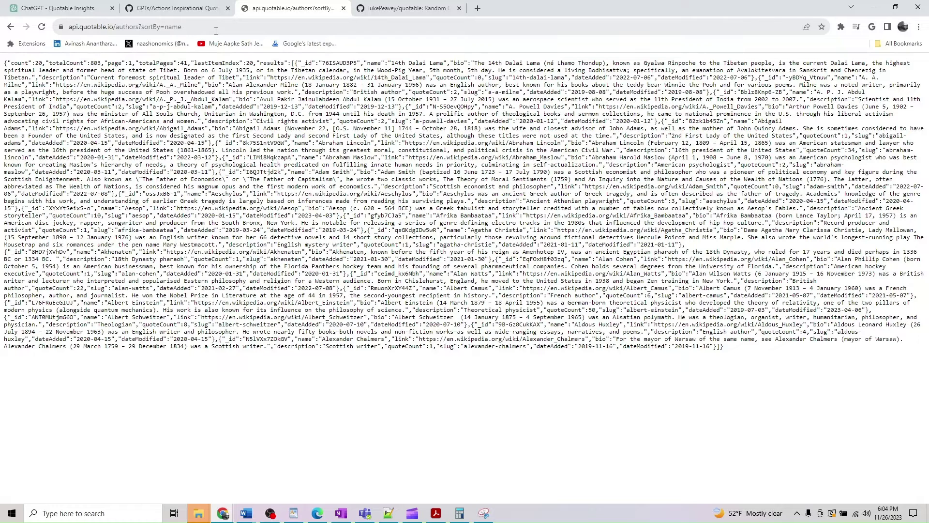
pyautogui.click(11, 26)
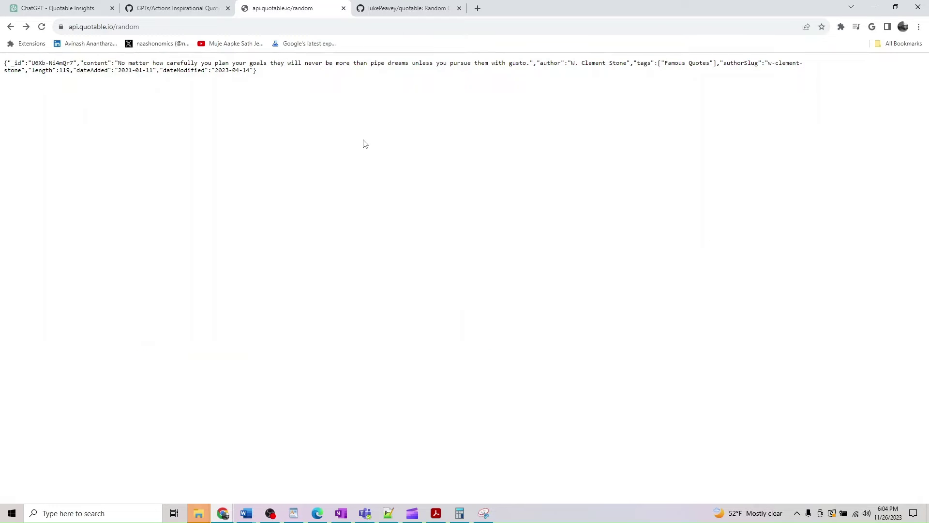
# Read the PDF's GET example, the slide on building the first action, and the Default Schema slide
pyautogui.click(193, 6)
pyautogui.scroll(-2, 436, 372)
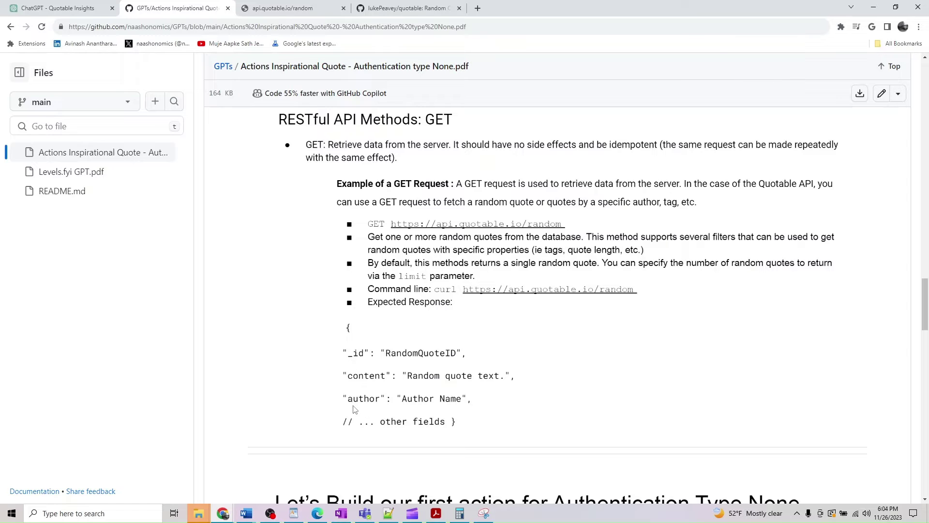
pyautogui.scroll(-4, 354, 436)
pyautogui.scroll(-1, 354, 436)
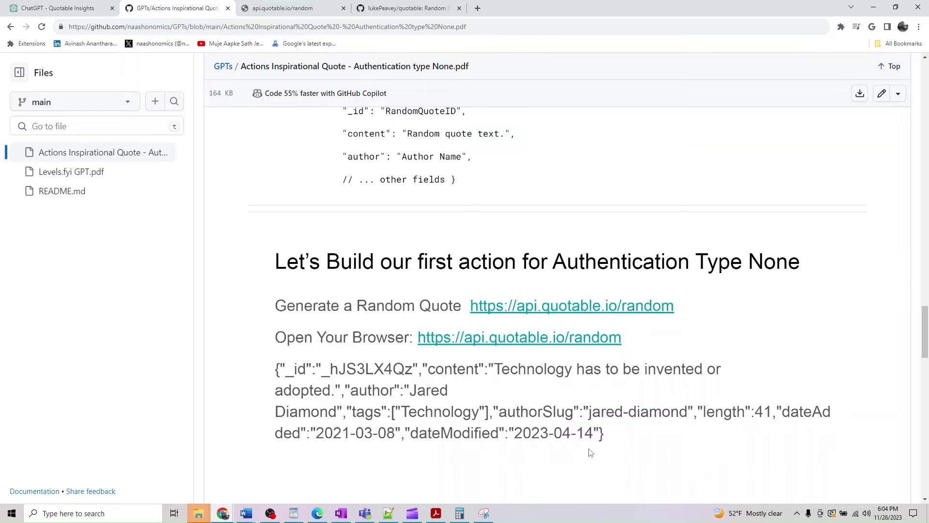
pyautogui.scroll(-7, 300, 393)
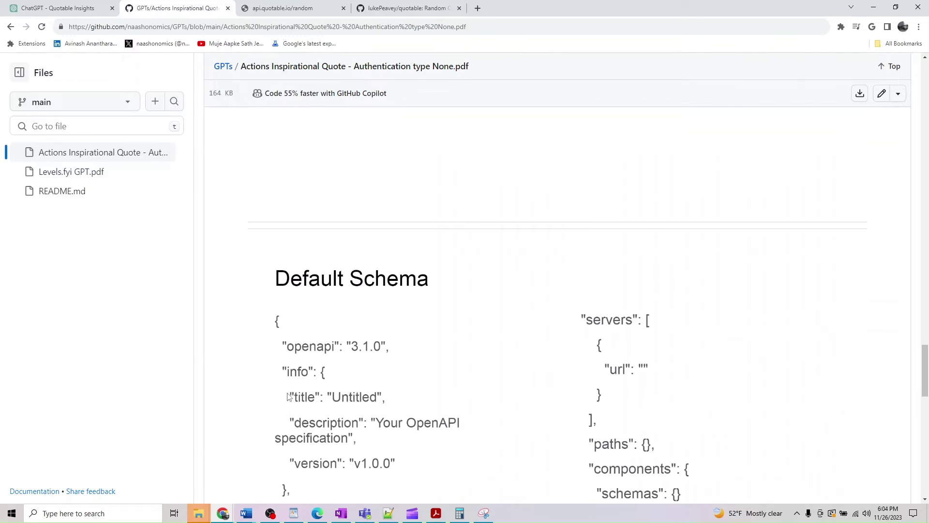
pyautogui.scroll(-3, 288, 397)
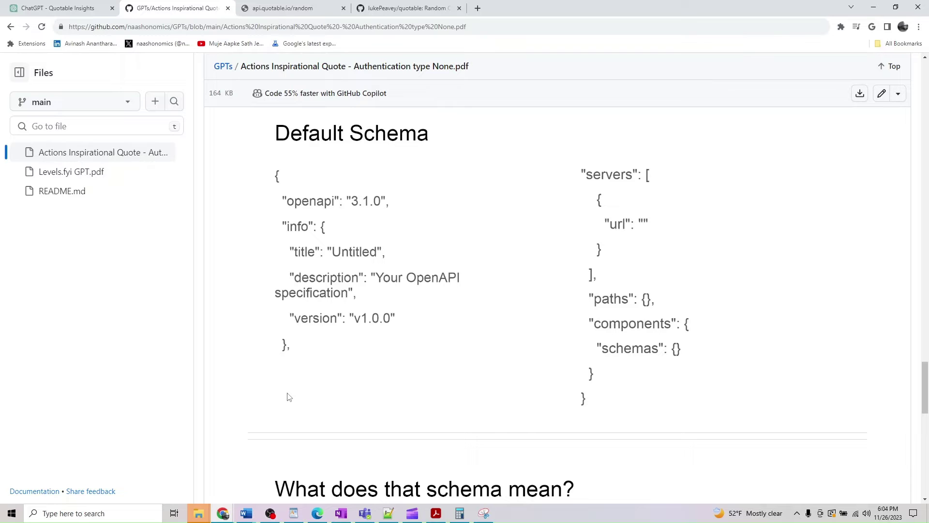
# Create a new GPT in ChatGPT and start a new action in its configuration
pyautogui.click(67, 5)
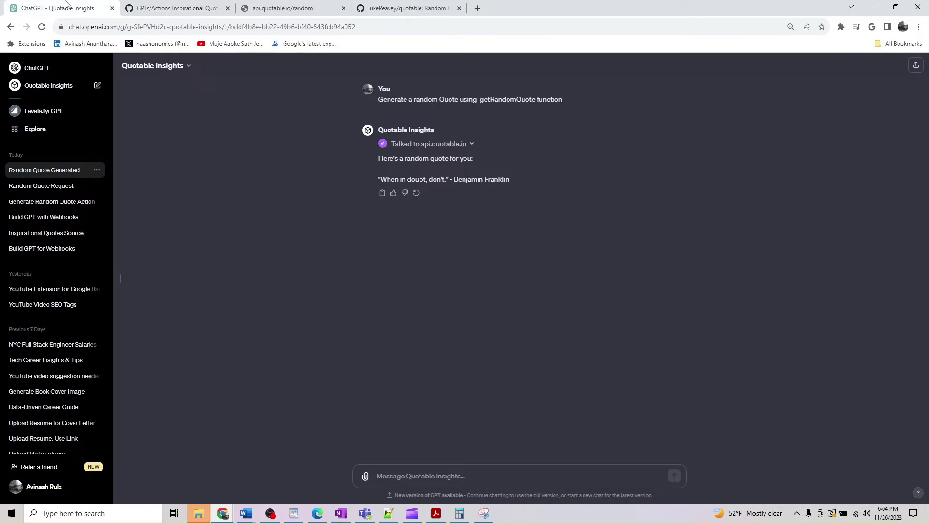
pyautogui.click(48, 70)
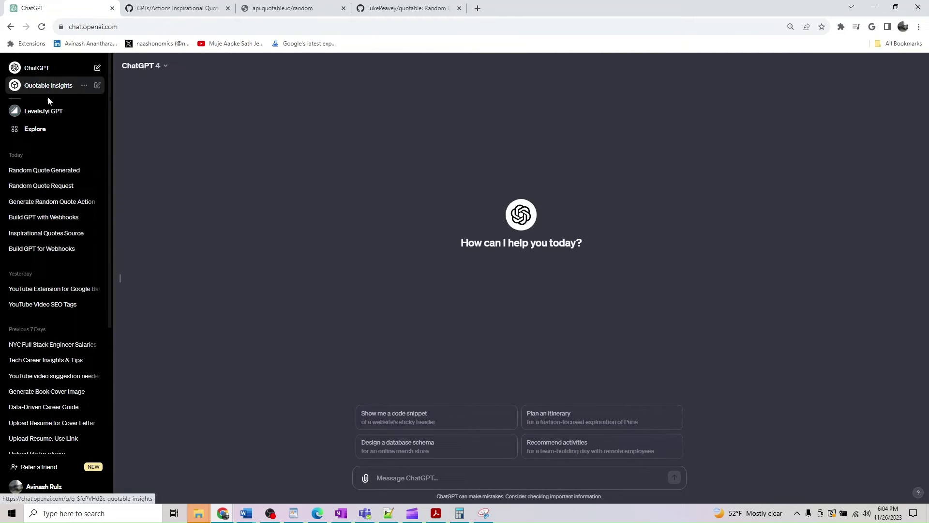
pyautogui.click(46, 89)
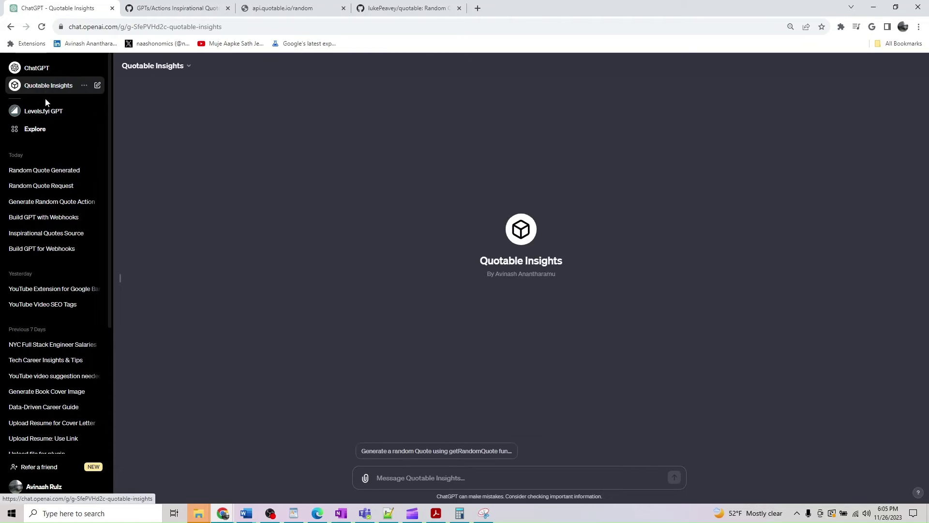
pyautogui.click(42, 132)
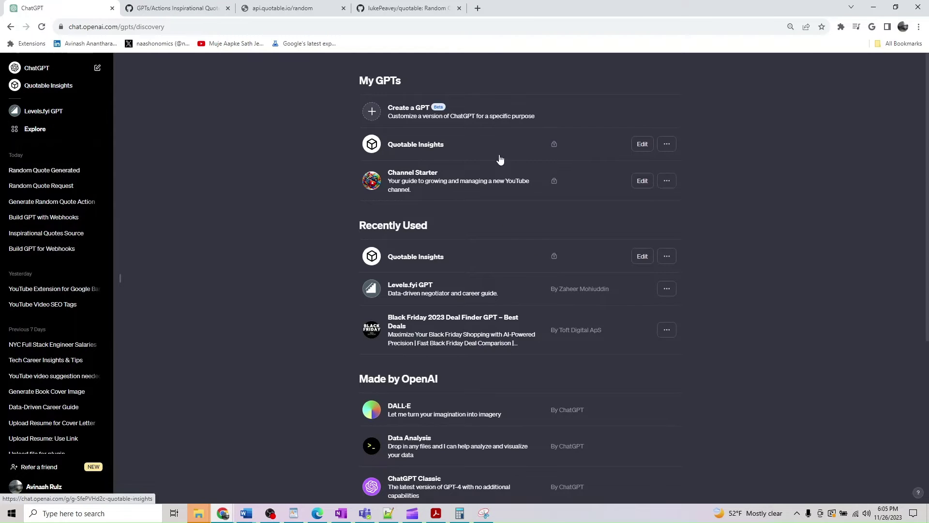
pyautogui.click(410, 111)
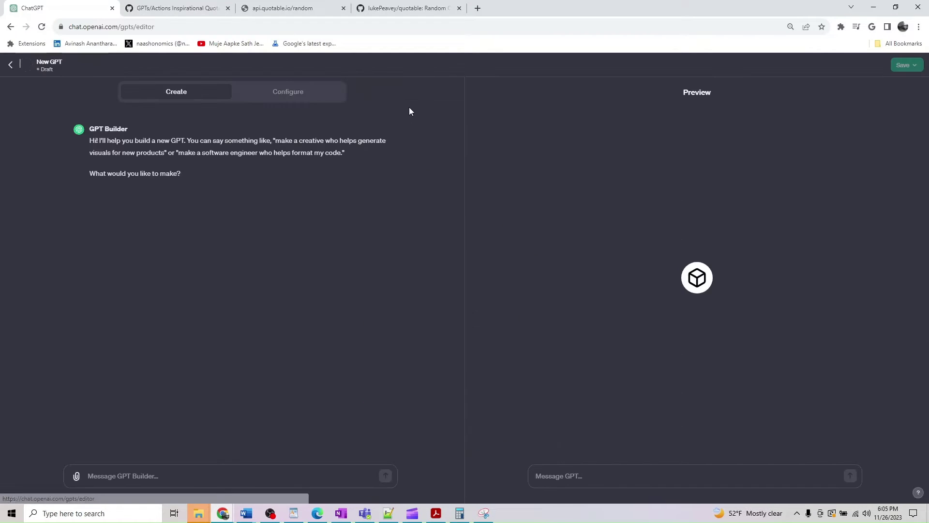
pyautogui.click(284, 100)
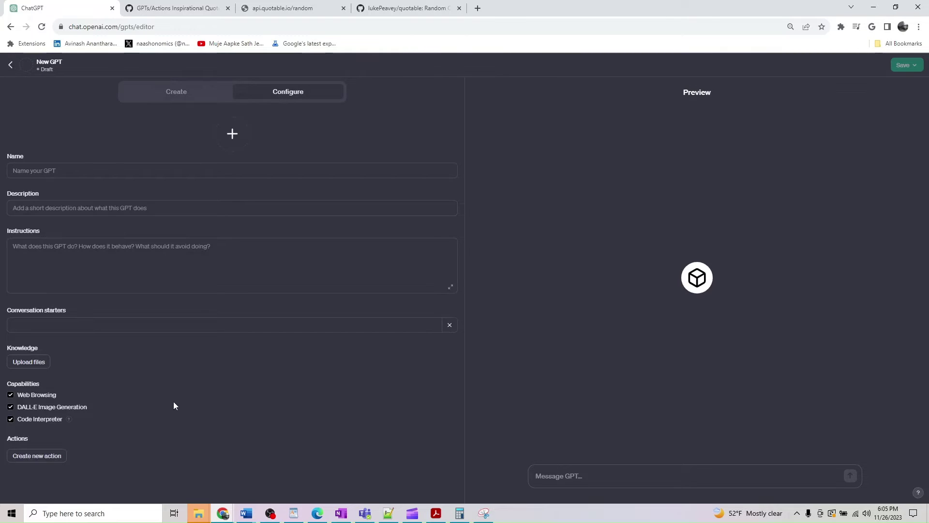
pyautogui.click(50, 458)
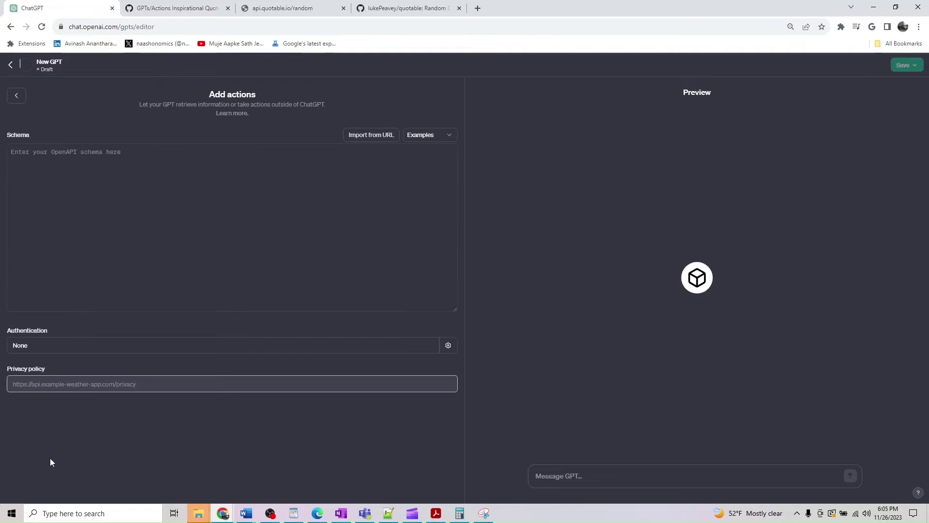
# Inspect the API Key and OAuth authentication options, and save the action's authentication type as None
pyautogui.click(446, 346)
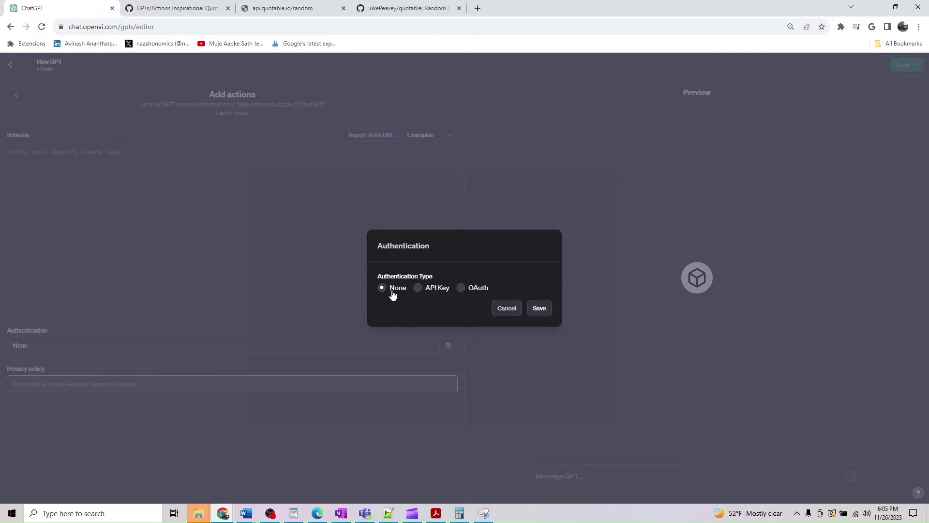
pyautogui.click(441, 289)
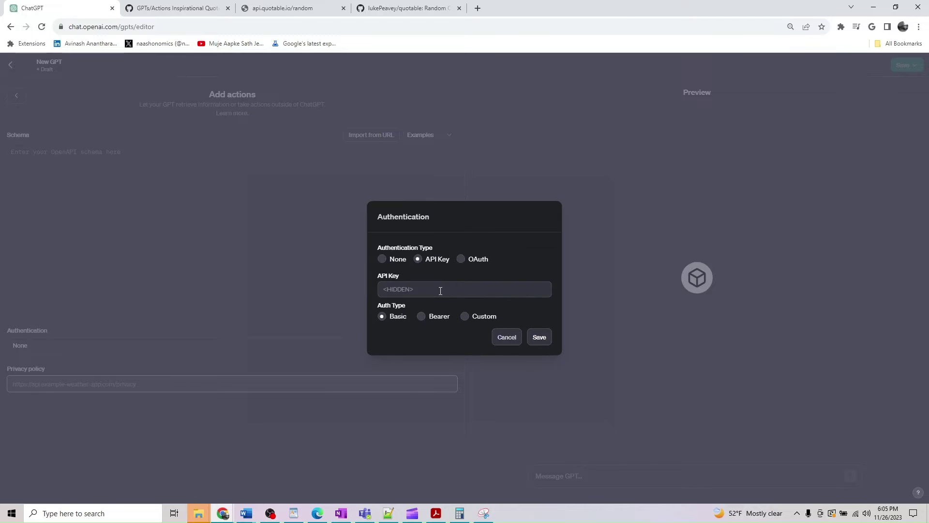
pyautogui.click(462, 260)
pyautogui.click(382, 195)
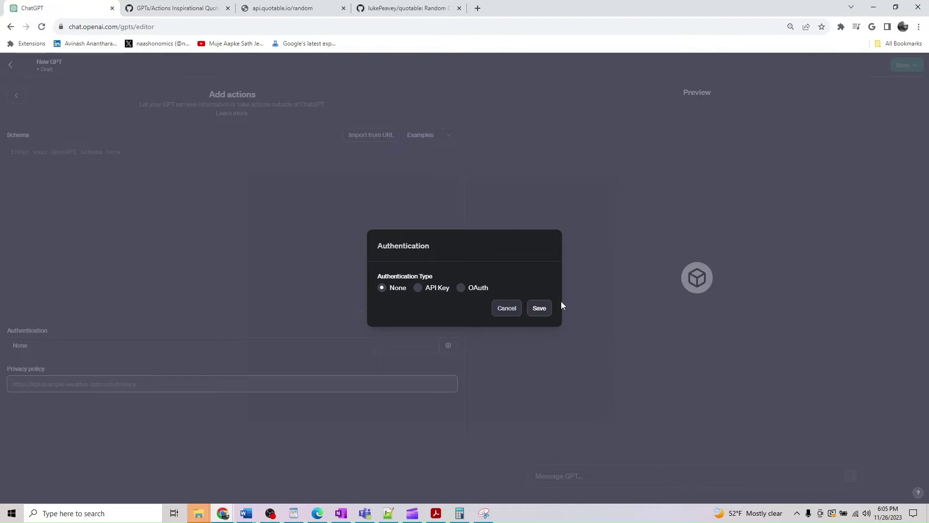
pyautogui.click(539, 309)
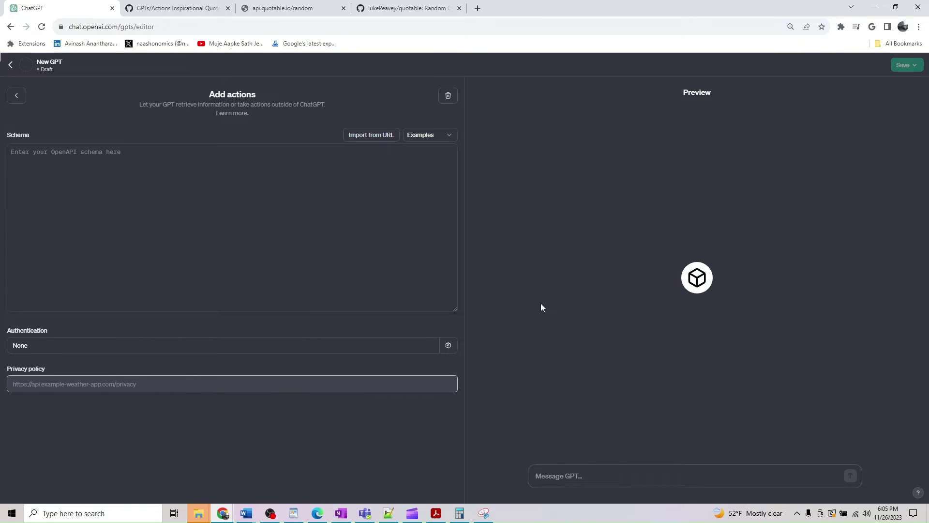
# Fill the action's schema with the Blank Template example and select the template text
pyautogui.click(415, 139)
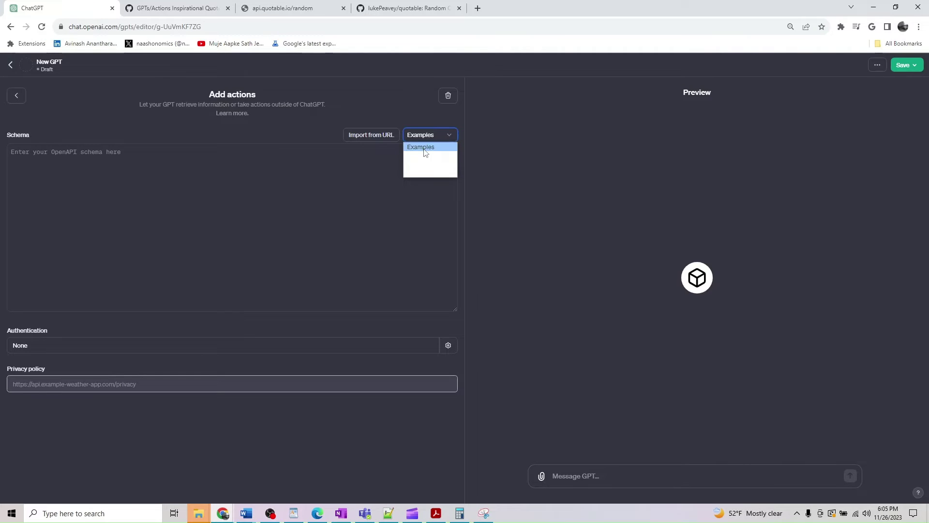
pyautogui.click(424, 150)
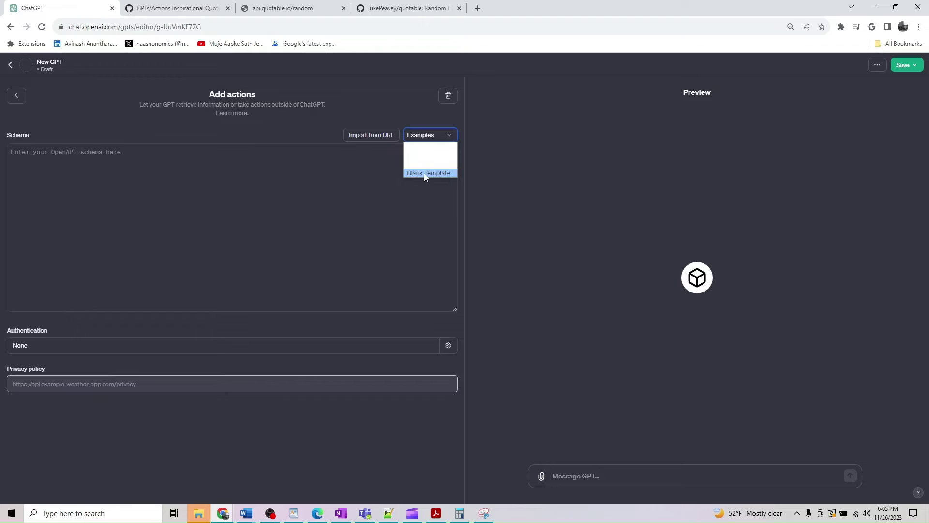
pyautogui.click(425, 174)
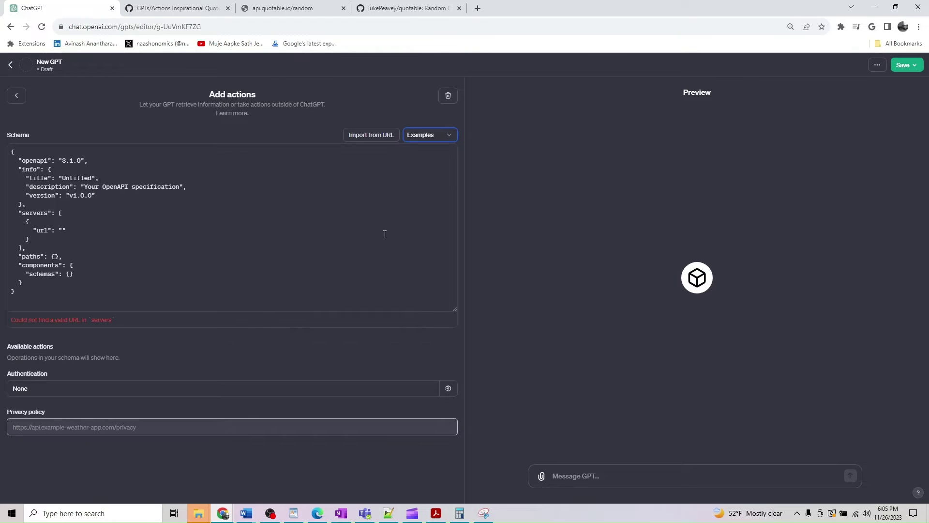
pyautogui.click(176, 256)
pyautogui.moveTo(42, 288); pyautogui.dragTo(7, 156)
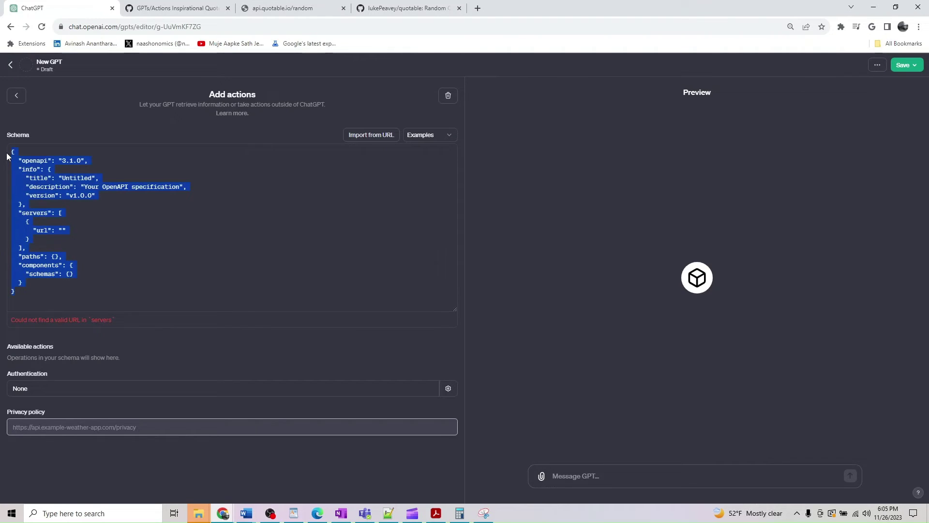
pyautogui.click(409, 8)
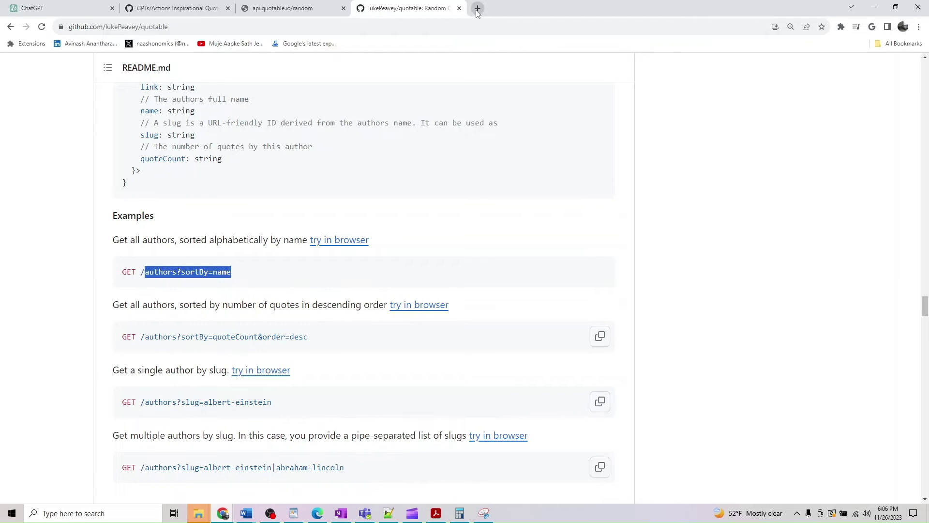
pyautogui.click(34, 7)
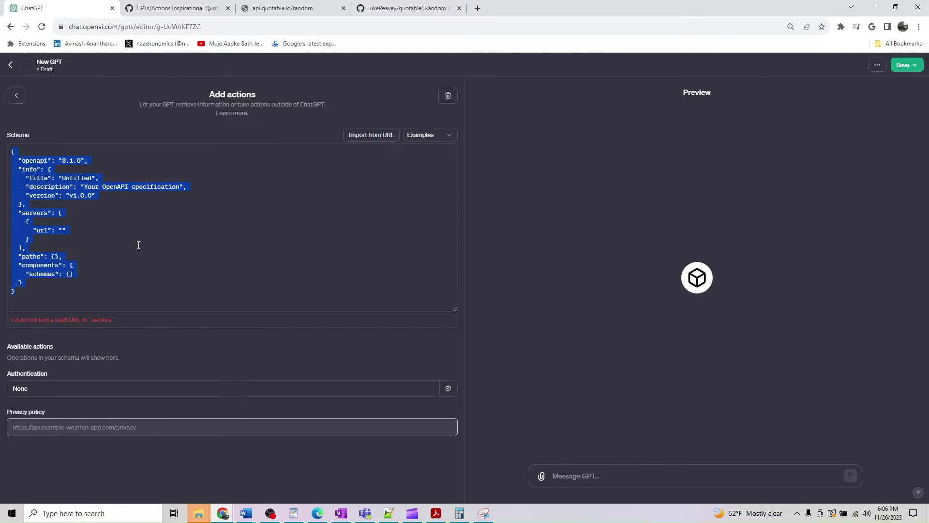
# Review the prompt notes in Notepad++ and the Default Schema slide, and return to the new GPT's action editor
pyautogui.click(388, 513)
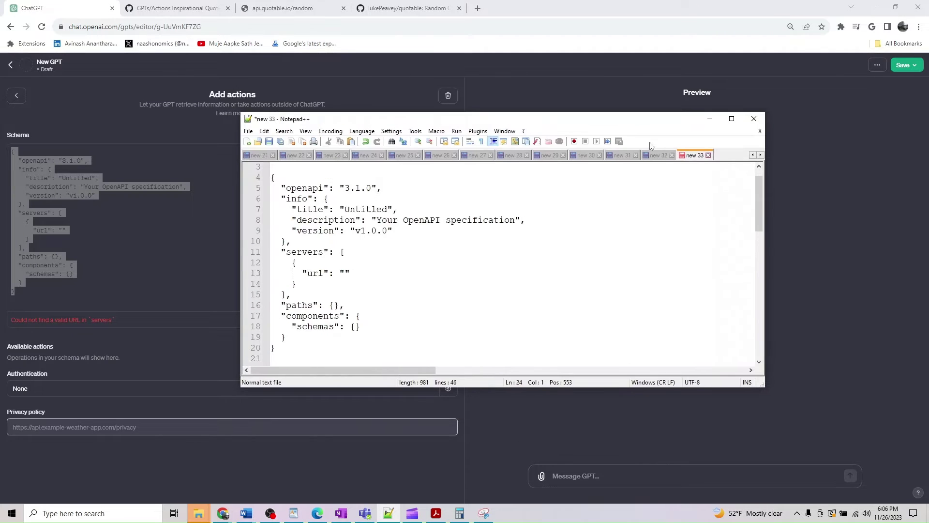
pyautogui.click(731, 120)
pyautogui.scroll(-4, 640, 221)
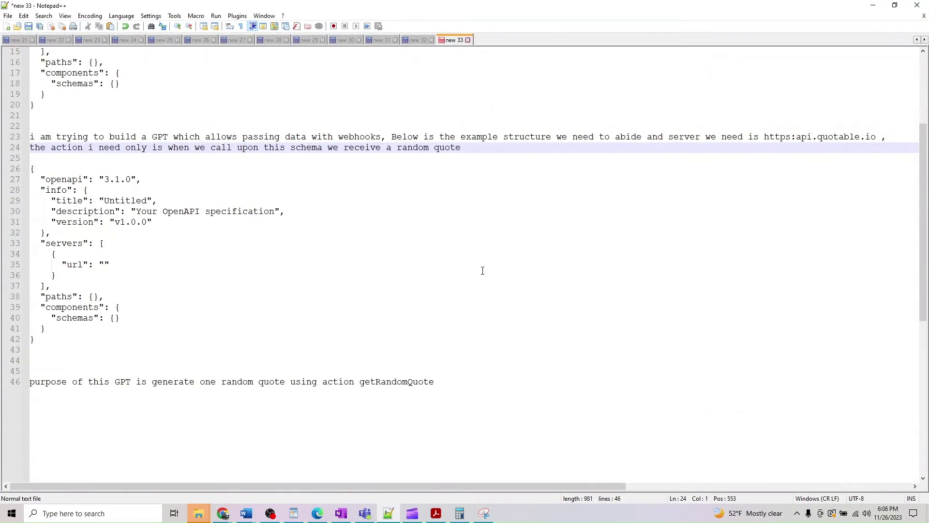
pyautogui.scroll(5, 482, 268)
pyautogui.scroll(-2, 348, 295)
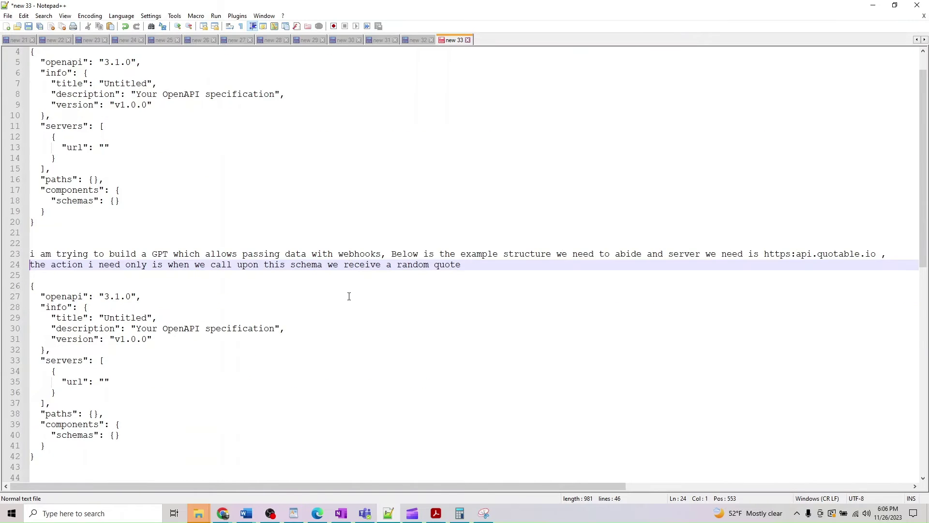
pyautogui.scroll(1, 344, 311)
pyautogui.scroll(1, 345, 311)
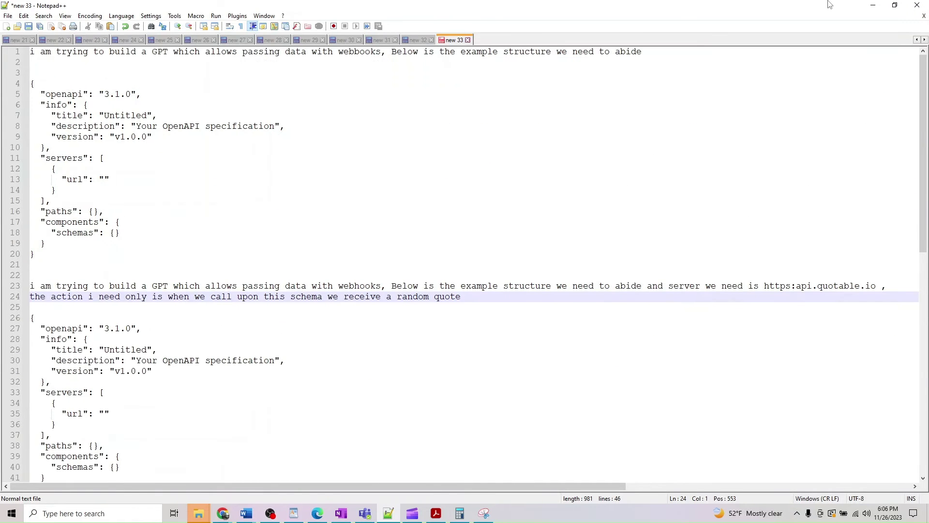
pyautogui.click(872, 5)
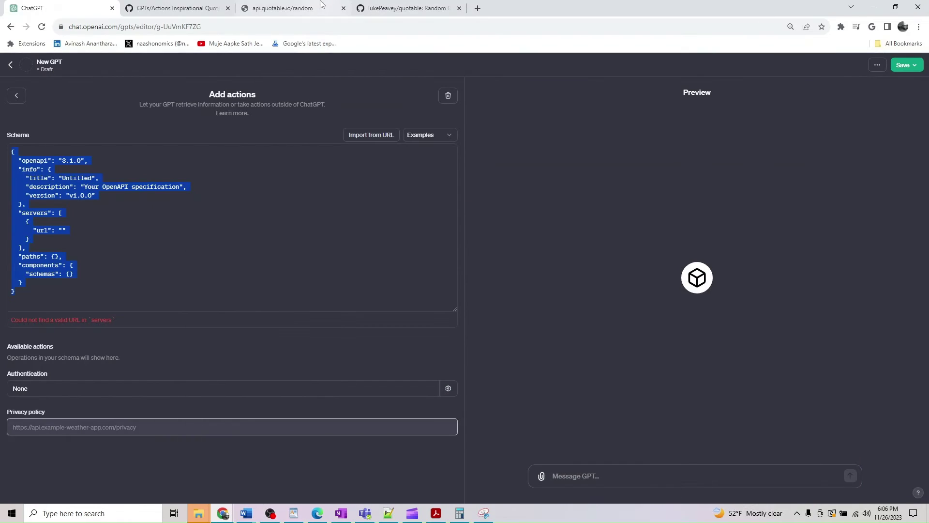
pyautogui.click(204, 5)
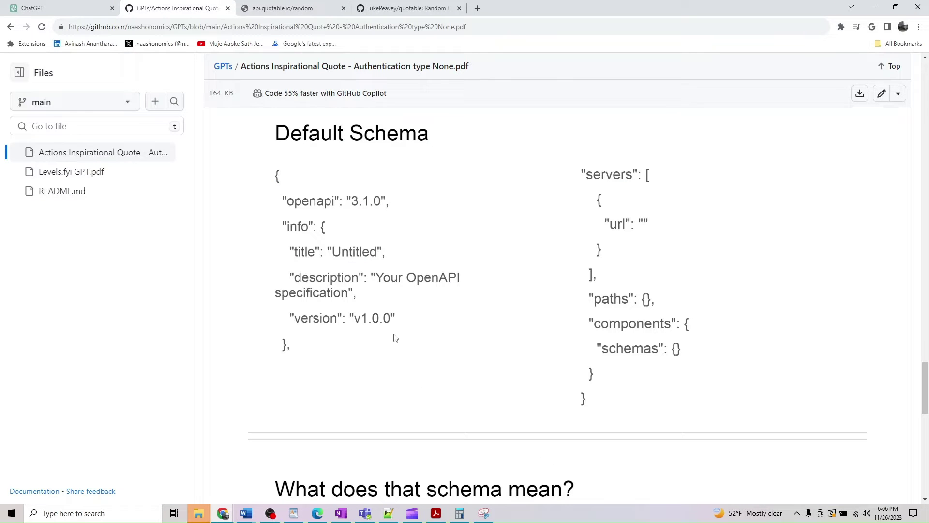
pyautogui.click(86, 4)
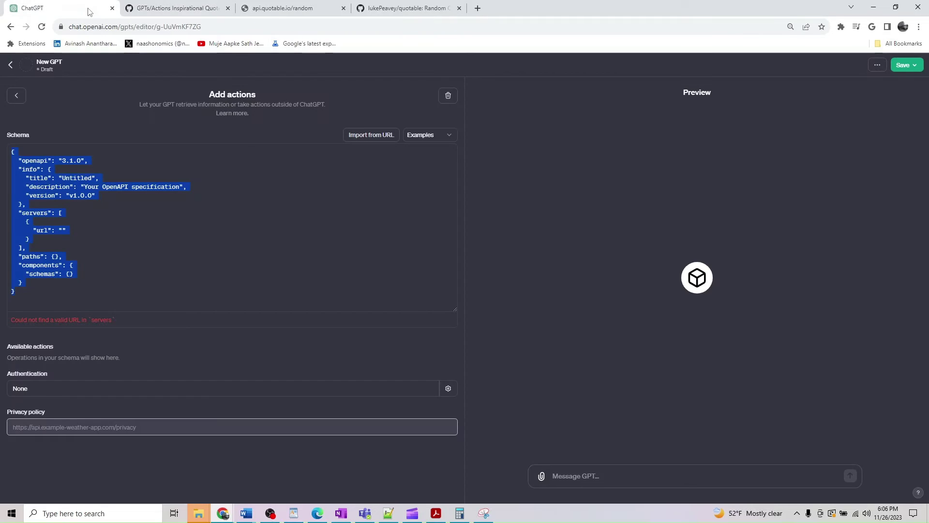
# Copy the whole blank template schema into the preview chat's message without sending it
pyautogui.click(94, 303)
pyautogui.hotkey('ctrl', 'a')
pyautogui.hotkey('ctrl', 'c')
pyautogui.click(584, 474)
pyautogui.hotkey('ctrl', 'v')
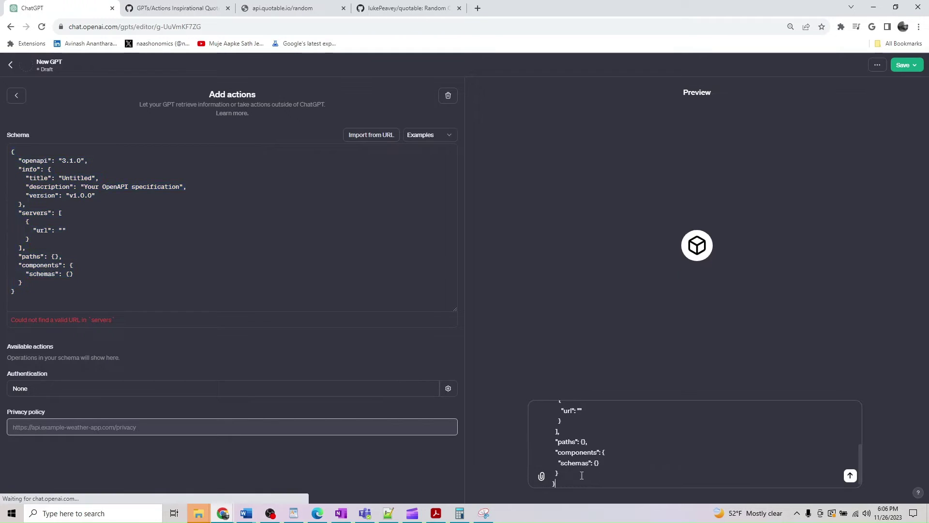
# Insert the Notepad++ prompt requesting a random-quote action for the api.quotable.io server above the schema in the message, and send it
pyautogui.click(389, 515)
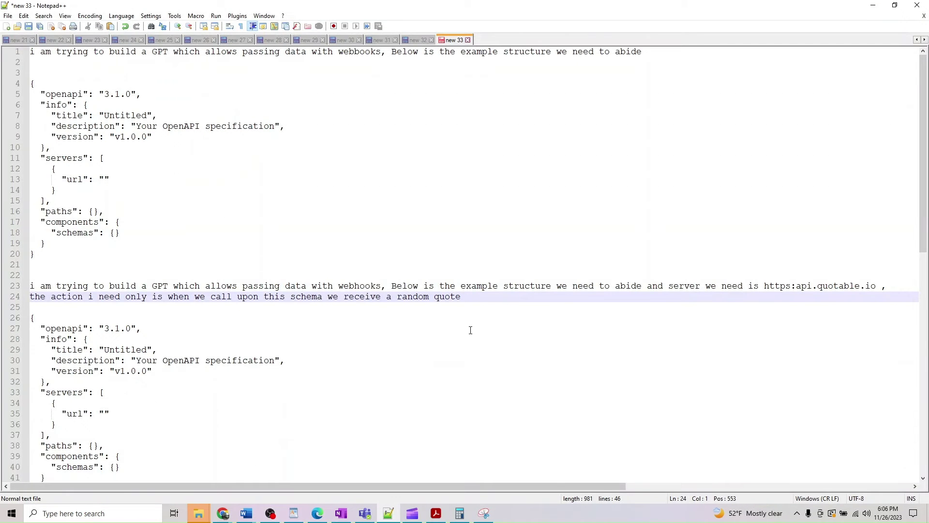
pyautogui.moveTo(473, 297); pyautogui.dragTo(21, 284)
pyautogui.hotkey('ctrl', 'c')
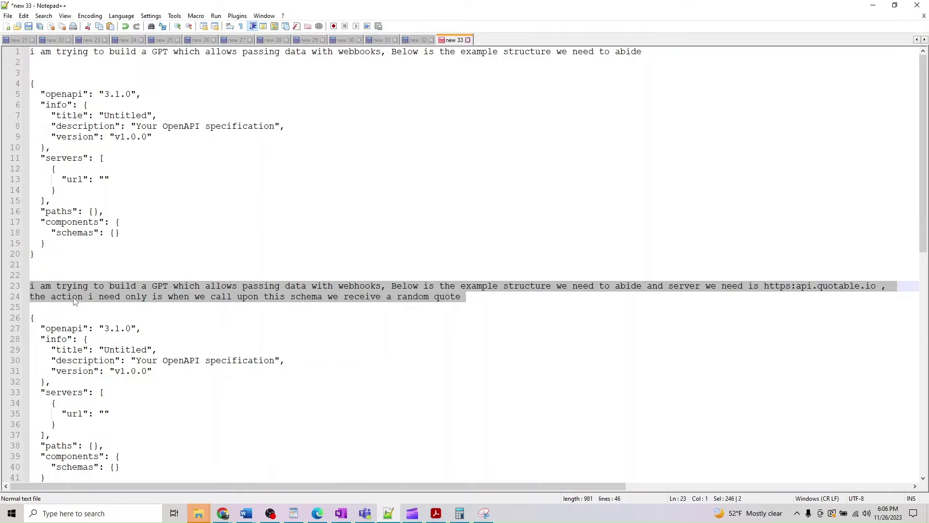
pyautogui.click(873, 6)
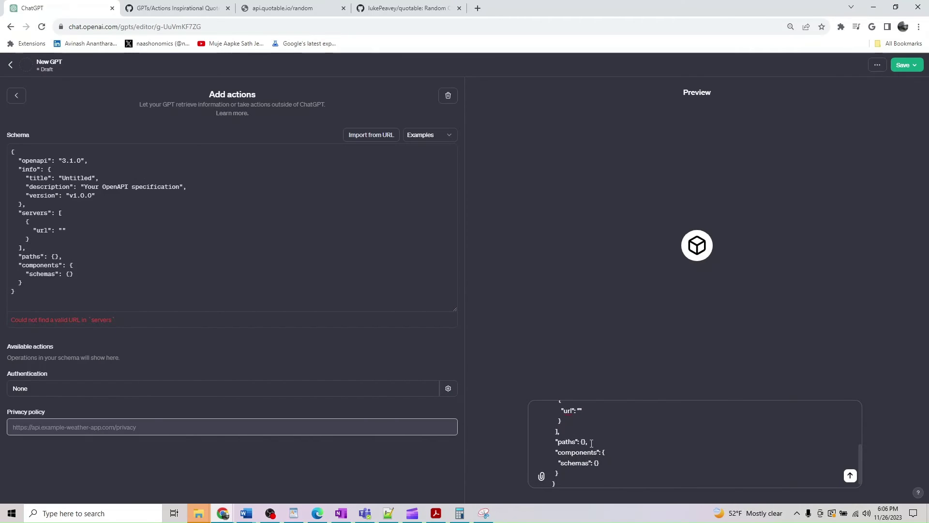
pyautogui.scroll(3, 560, 444)
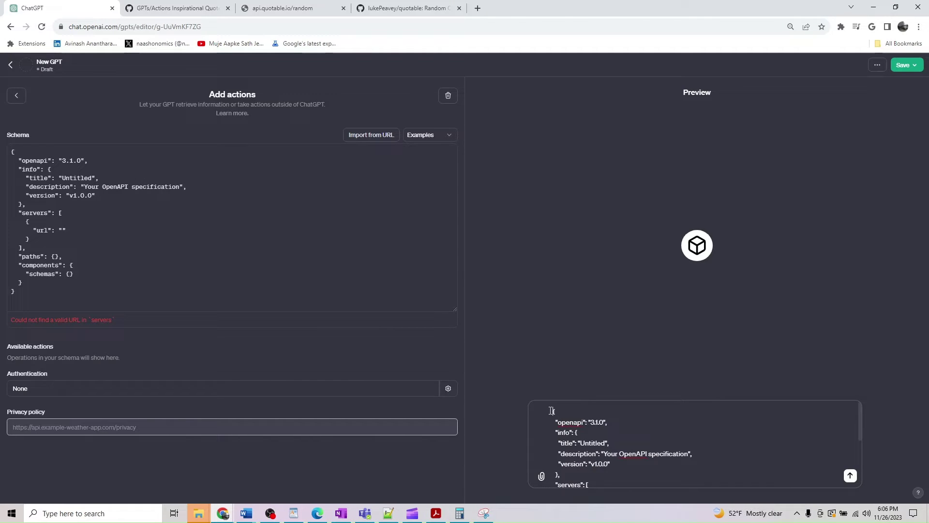
pyautogui.hotkey('shift', 'Return')
pyautogui.press('Up')
pyautogui.hotkey('ctrl', 'v')
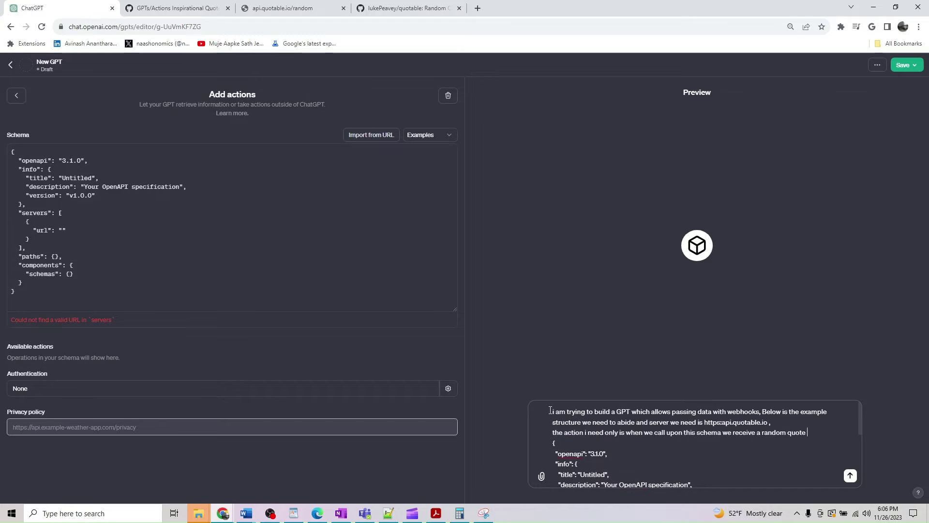
pyautogui.press('Return')
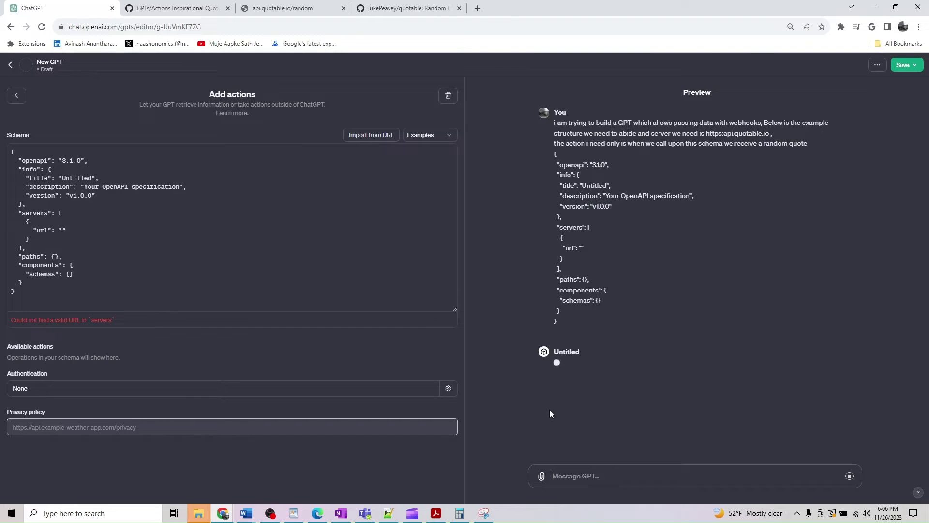
# Open the existing Quotable Insights GPT for editing in a separate ChatGPT tab and open its api.quotable.io action
pyautogui.click(477, 9)
pyautogui.write('chat')
pyautogui.press('Return')
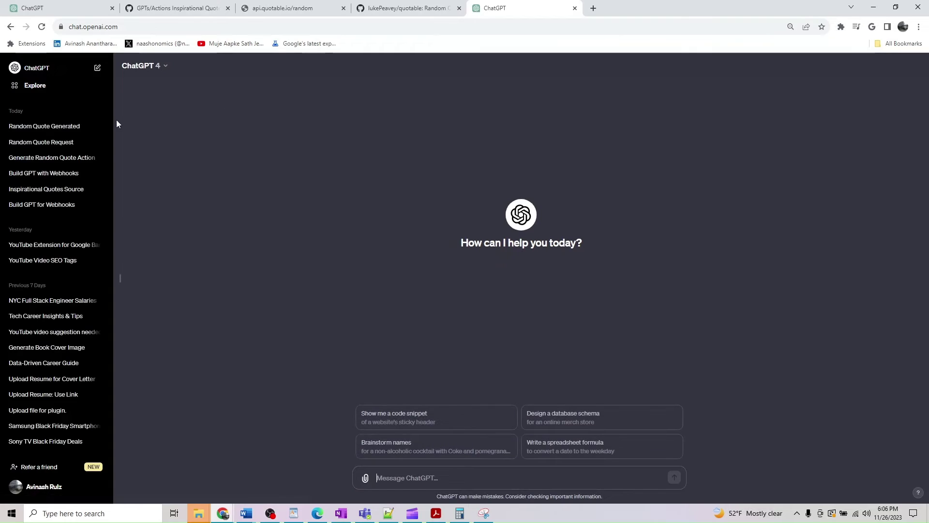
pyautogui.click(37, 89)
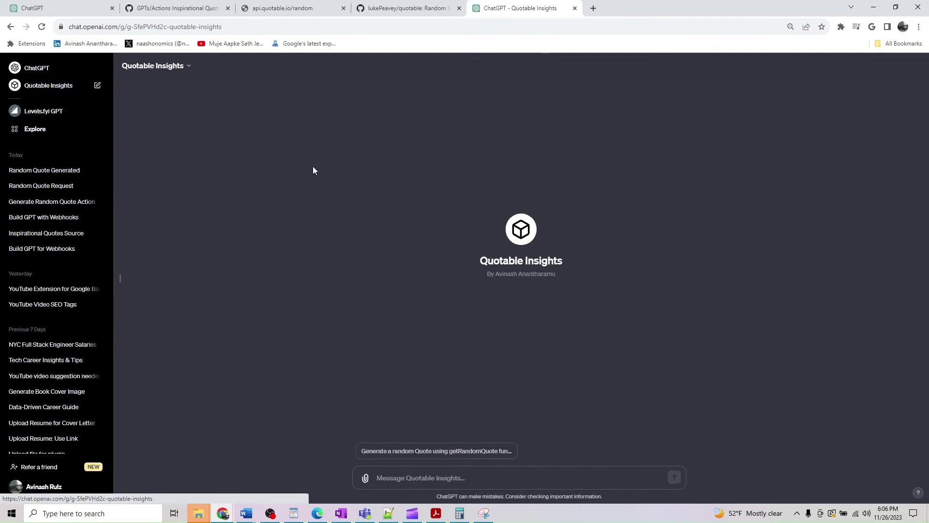
pyautogui.click(170, 67)
pyautogui.click(157, 147)
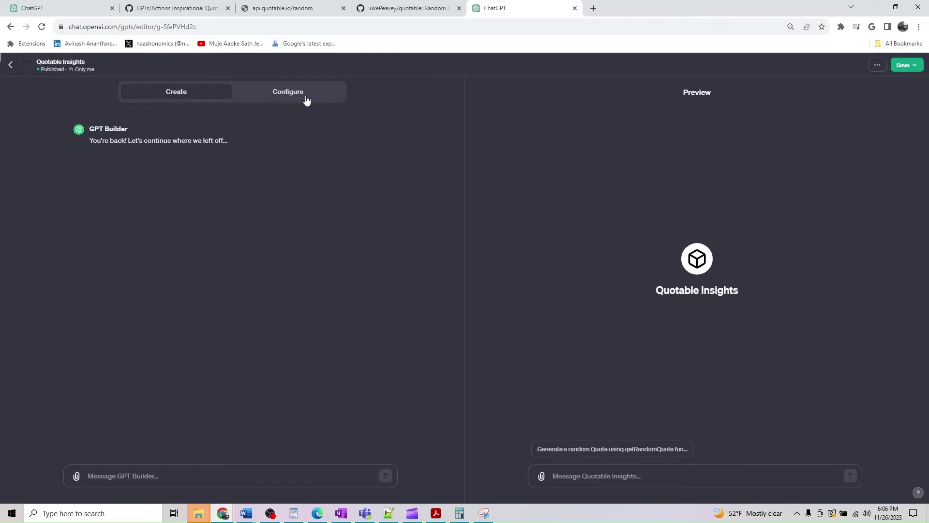
pyautogui.click(305, 97)
pyautogui.scroll(-1, 296, 190)
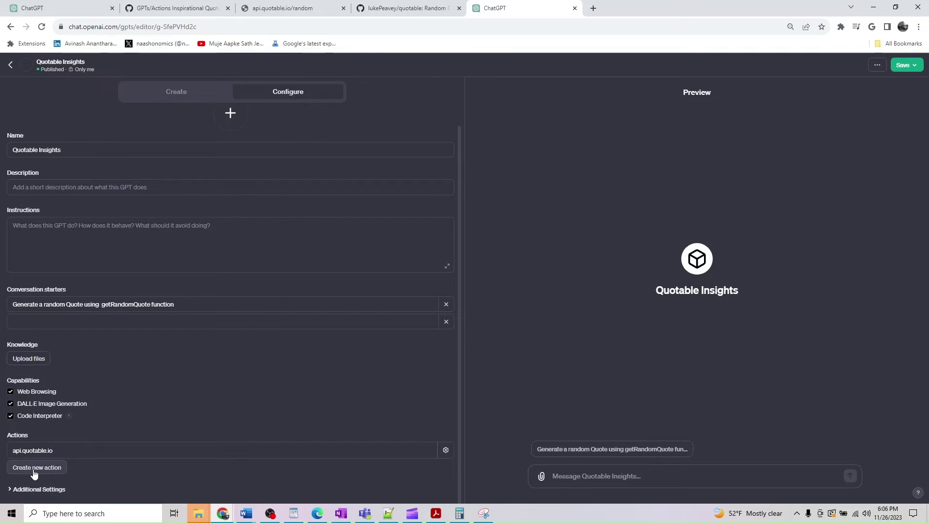
pyautogui.click(444, 451)
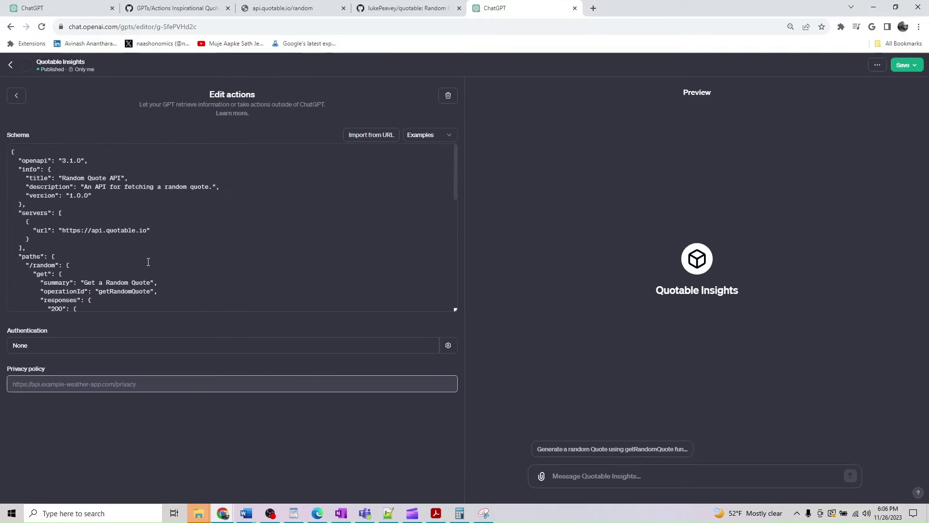
# Copy the entire Random Quote API schema of the Quotable Insights action and return to the new GPT
pyautogui.scroll(-7, 149, 271)
pyautogui.click(145, 287)
pyautogui.hotkey('ctrl', 'a')
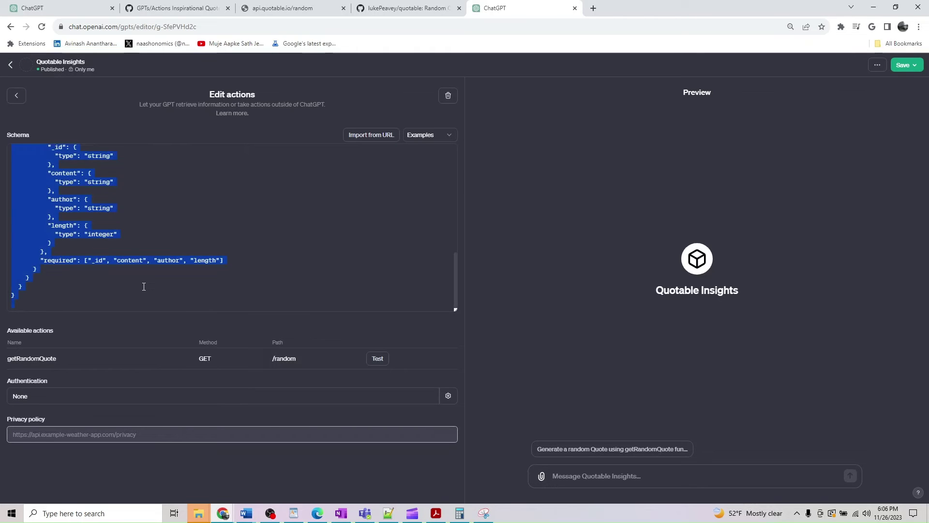
pyautogui.scroll(10, 144, 287)
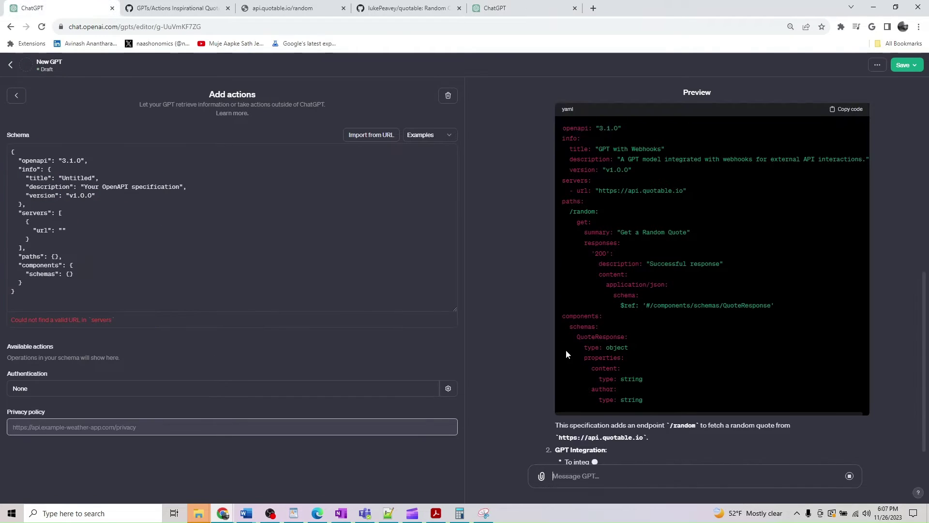
# Check the generated YAML specification and replace the second blank template in the Notepad++ notes with the copied Random Quote API schema
pyautogui.scroll(4, 666, 423)
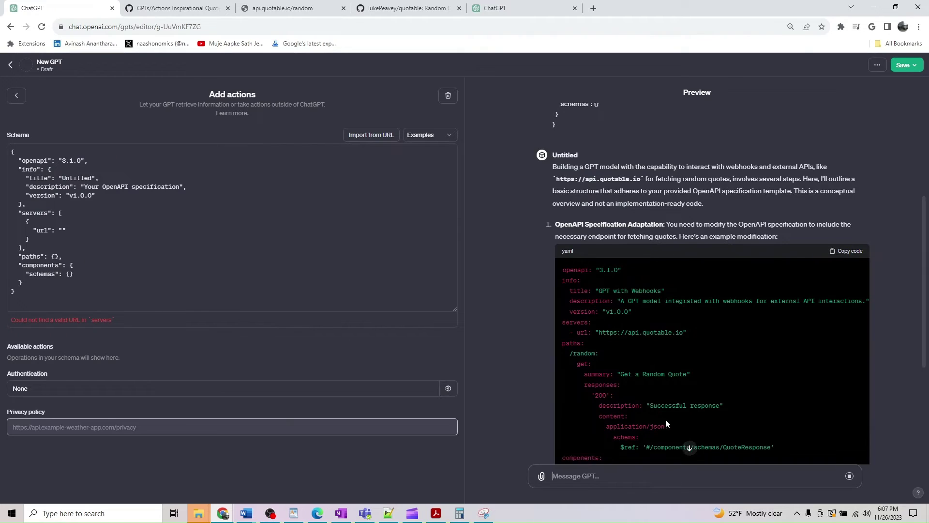
pyautogui.scroll(-4, 666, 423)
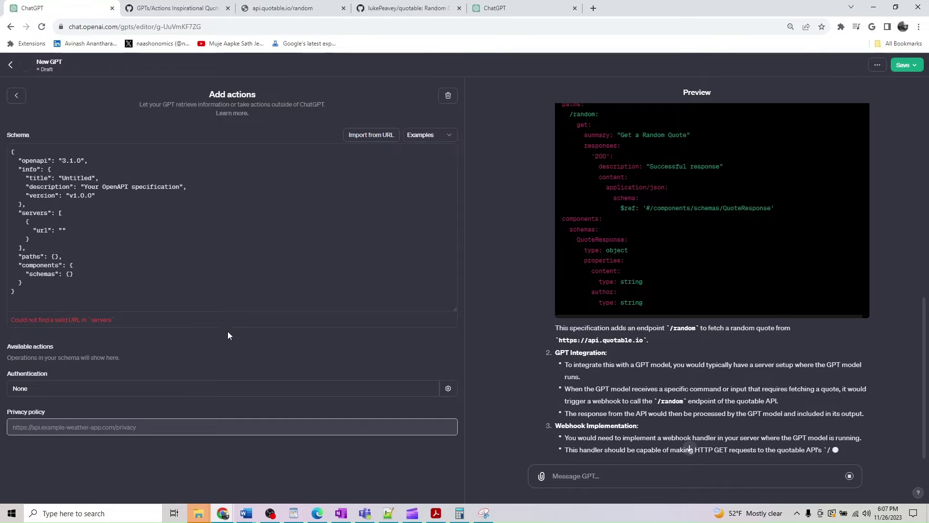
pyautogui.click(45, 296)
pyautogui.click(388, 513)
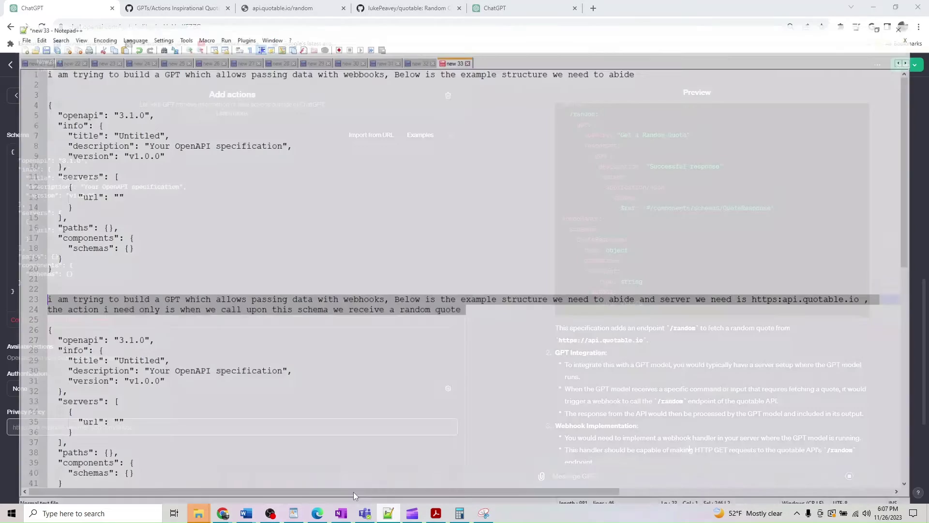
pyautogui.scroll(-3, 116, 390)
pyautogui.moveTo(115, 389); pyautogui.dragTo(30, 222)
pyautogui.hotkey('ctrl', 'v')
pyautogui.scroll(11, 86, 330)
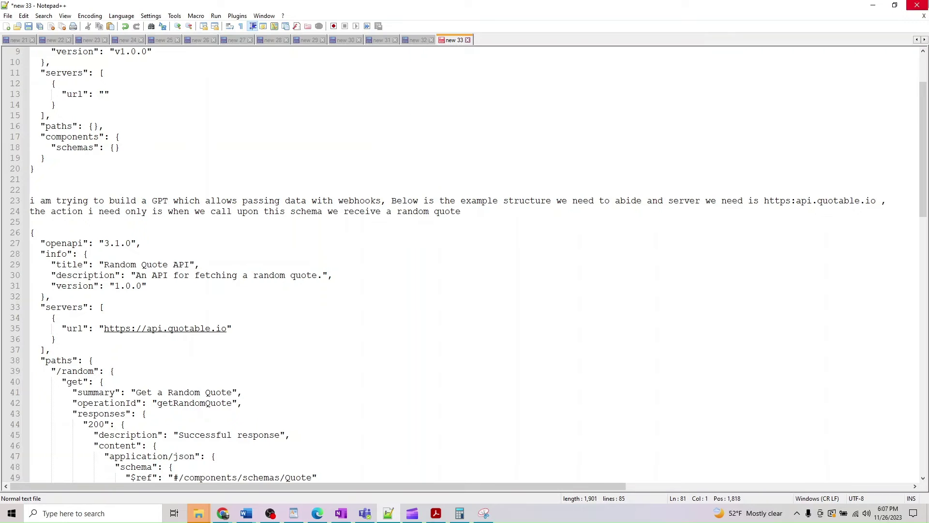
# Replace the blank template in the new GPT's action schema with the copied Random Quote API schema
pyautogui.click(873, 6)
pyautogui.scroll(3, 703, 297)
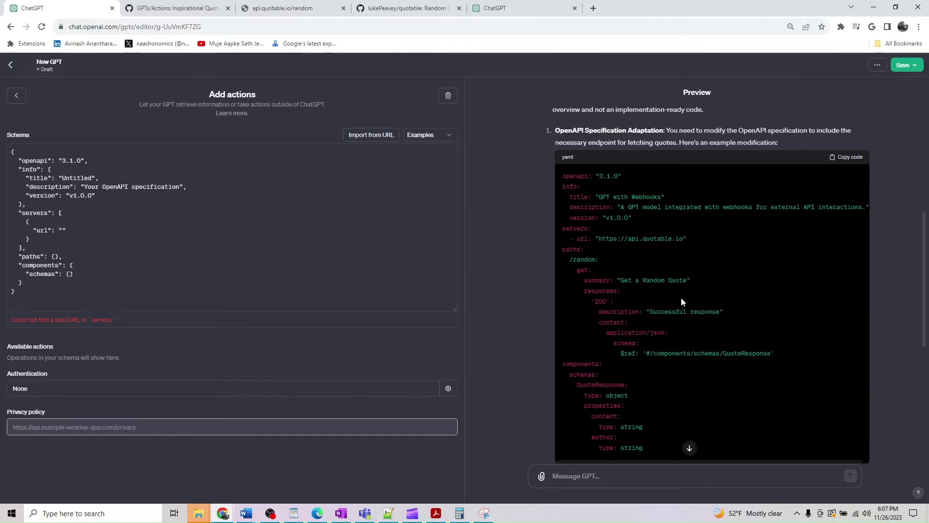
pyautogui.scroll(-2, 658, 361)
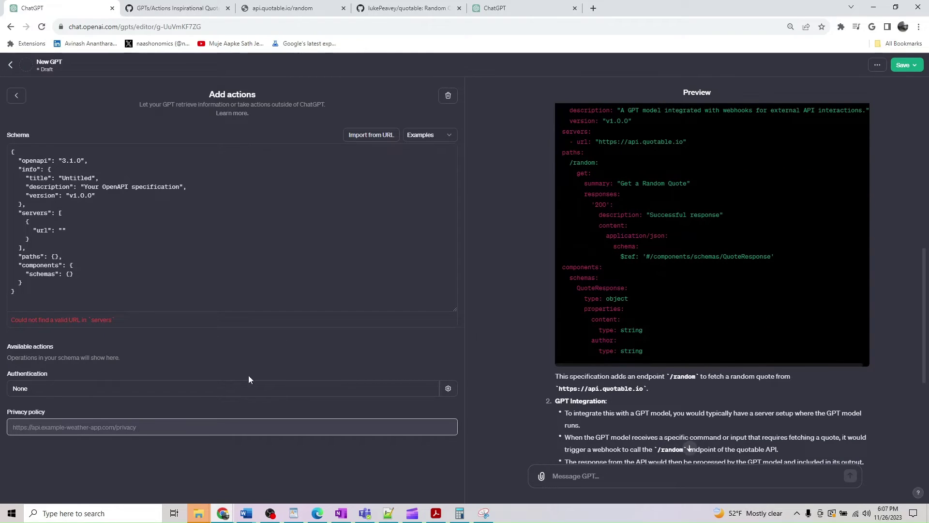
pyautogui.click(38, 270)
pyautogui.hotkey('ctrl', 'a')
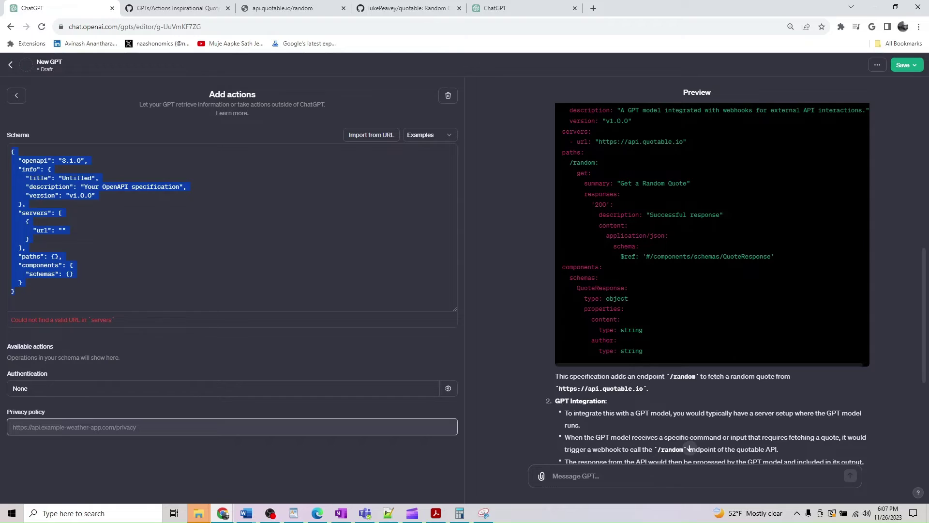
pyautogui.hotkey('ctrl', 'v')
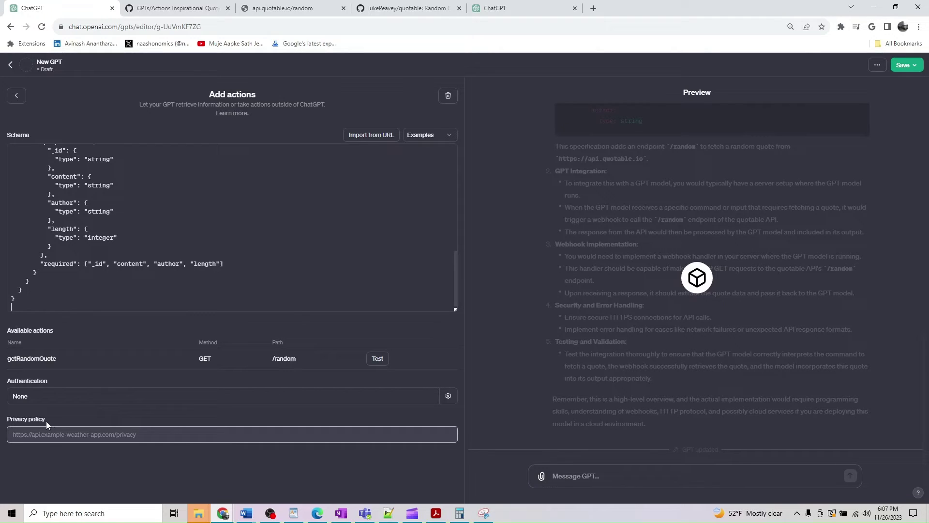
# Test the getRandomQuote action, expand its debug call and response details, and allow the request to api.quotable.io
pyautogui.moveTo(41, 420)
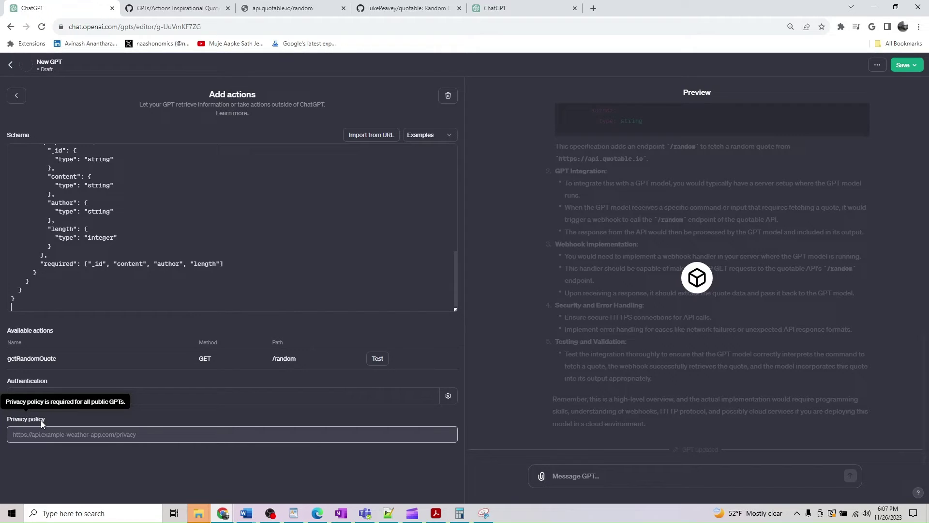
pyautogui.click(378, 358)
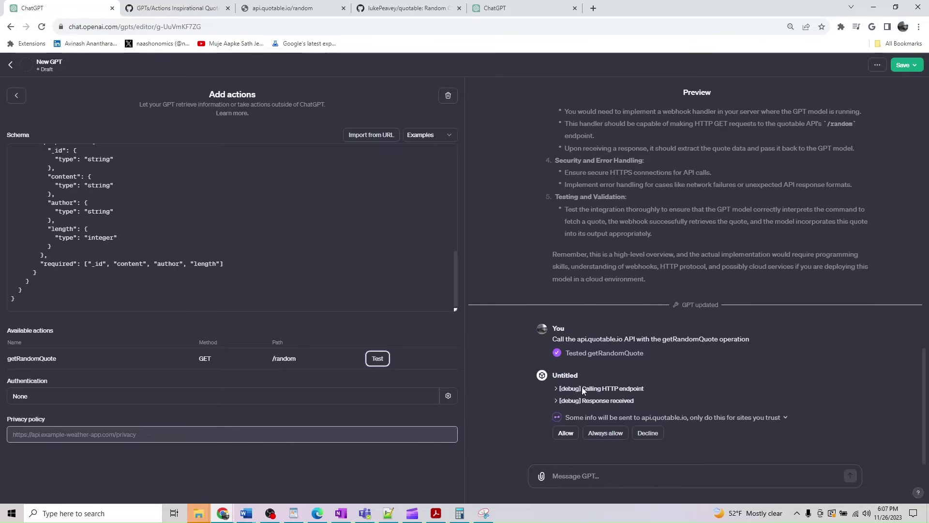
pyautogui.click(558, 389)
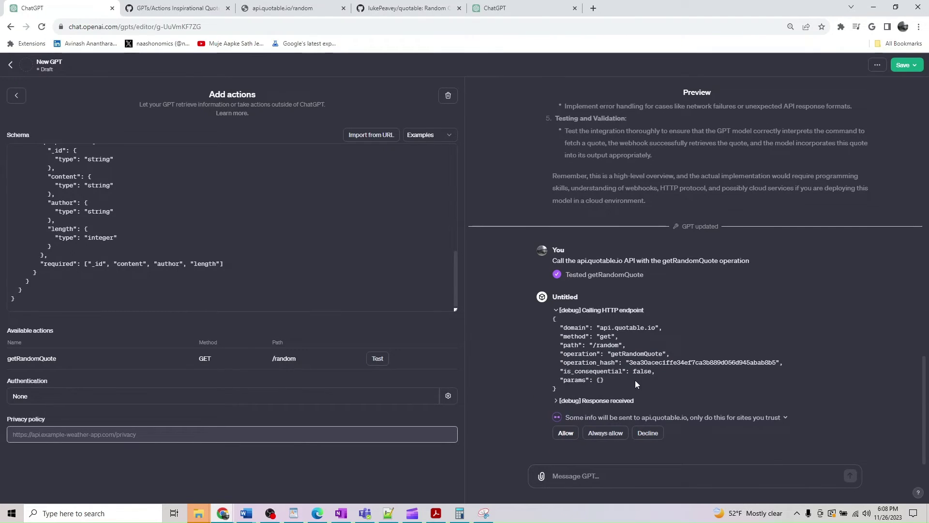
pyautogui.click(559, 401)
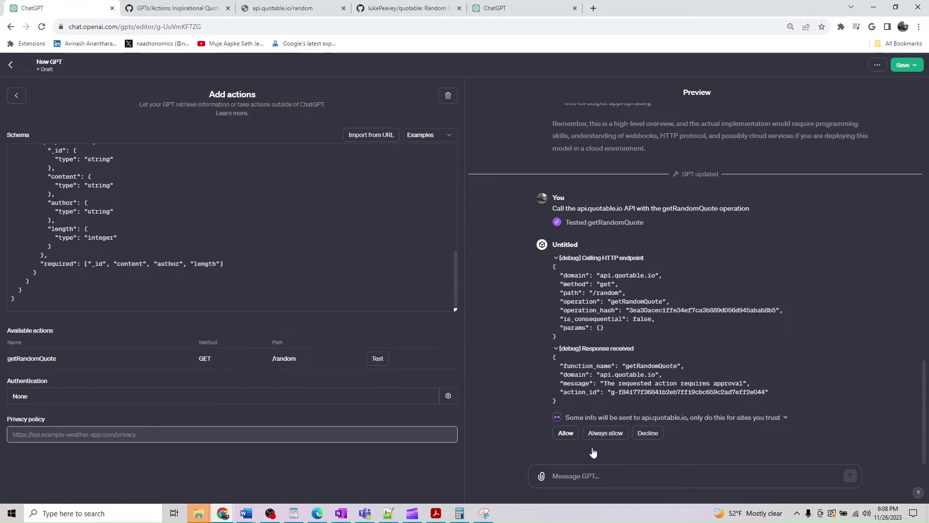
pyautogui.click(566, 433)
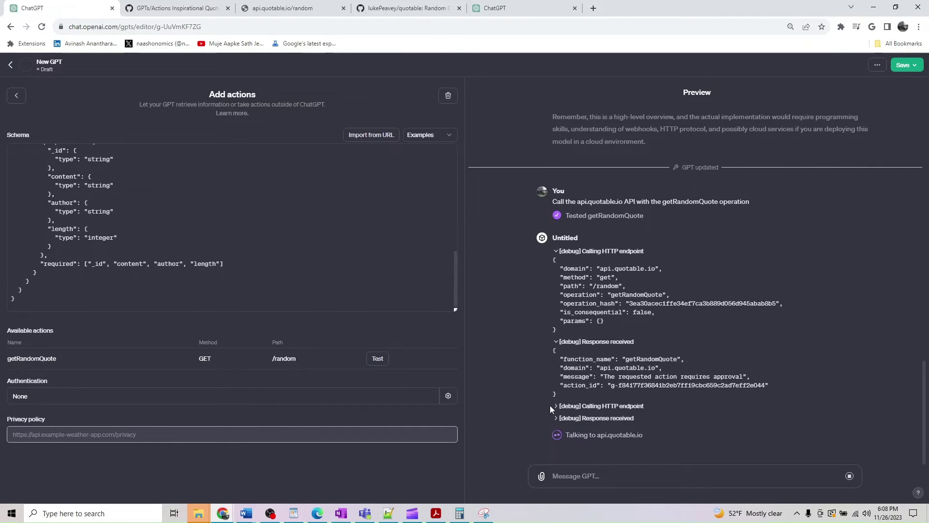
pyautogui.click(559, 407)
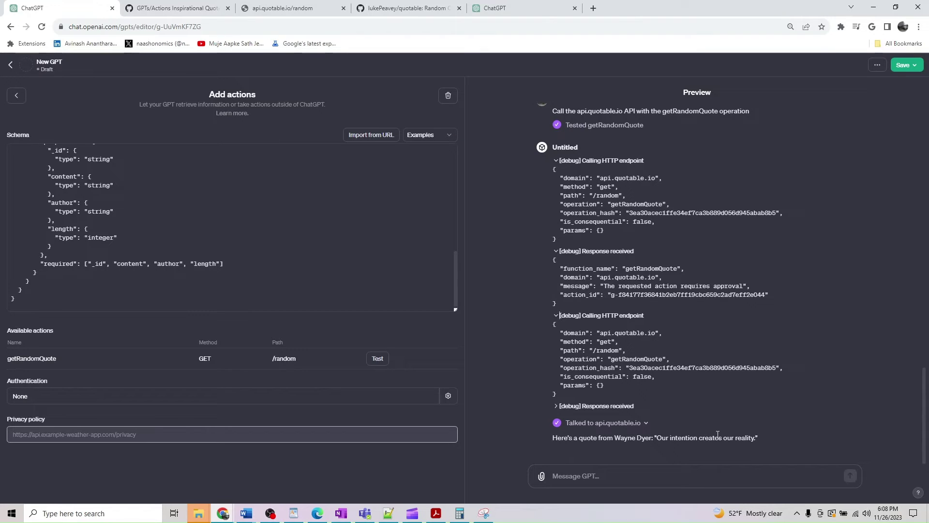
pyautogui.click(905, 65)
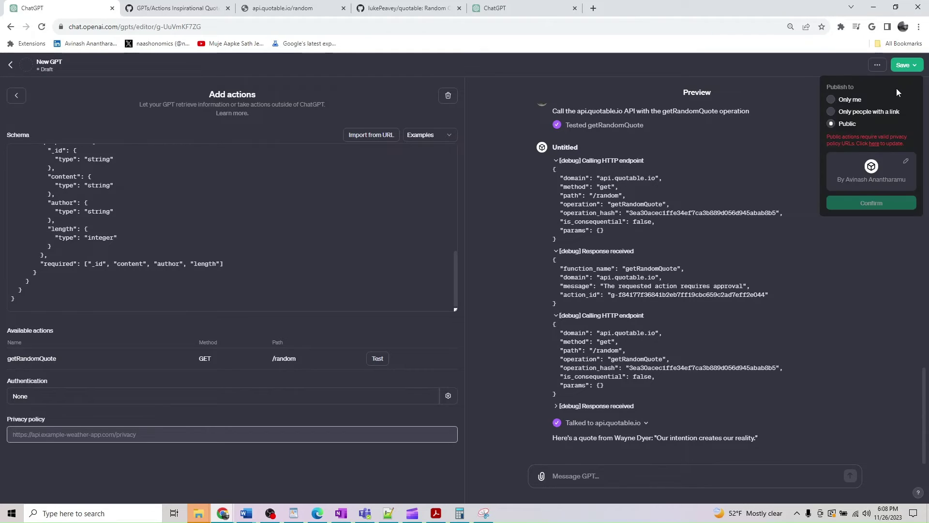
pyautogui.click(853, 100)
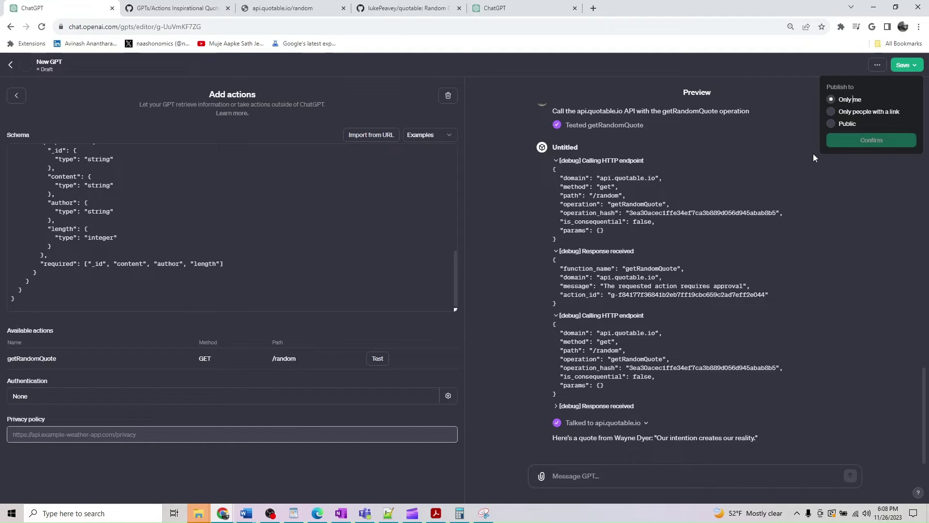
pyautogui.press('Escape')
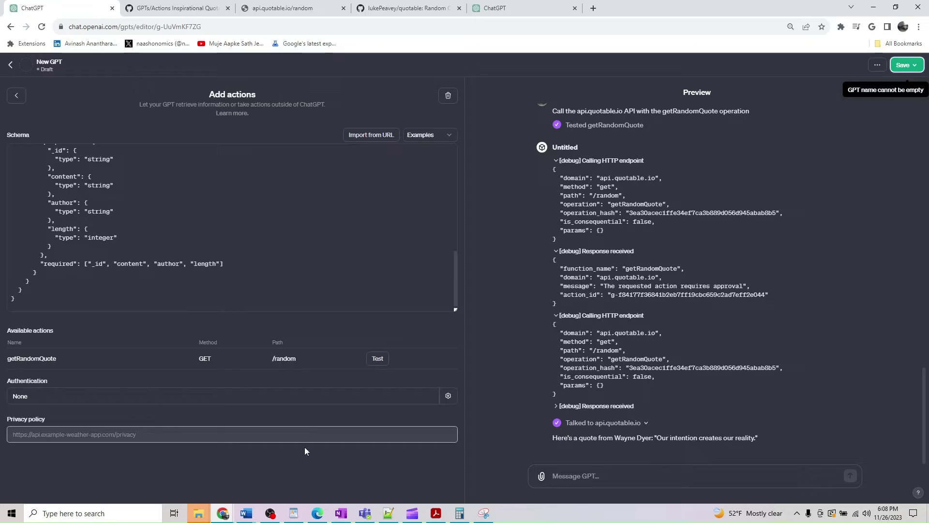
pyautogui.click(235, 435)
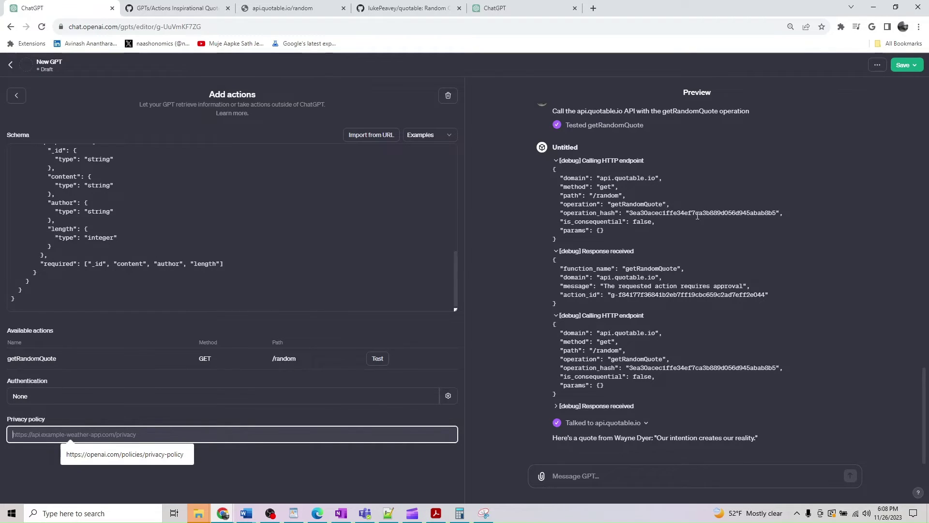
pyautogui.click(171, 464)
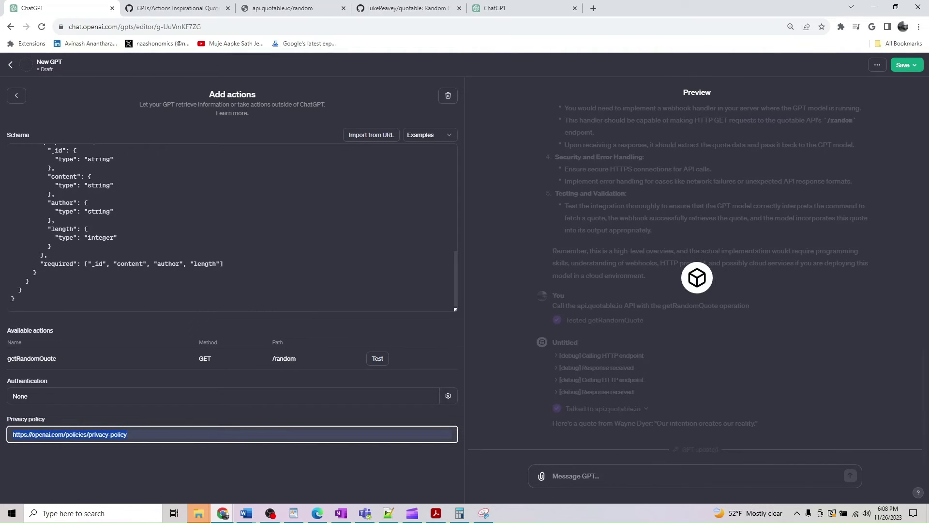
pyautogui.click(594, 8)
pyautogui.write('https://openai.com/policies/privacy-policy')
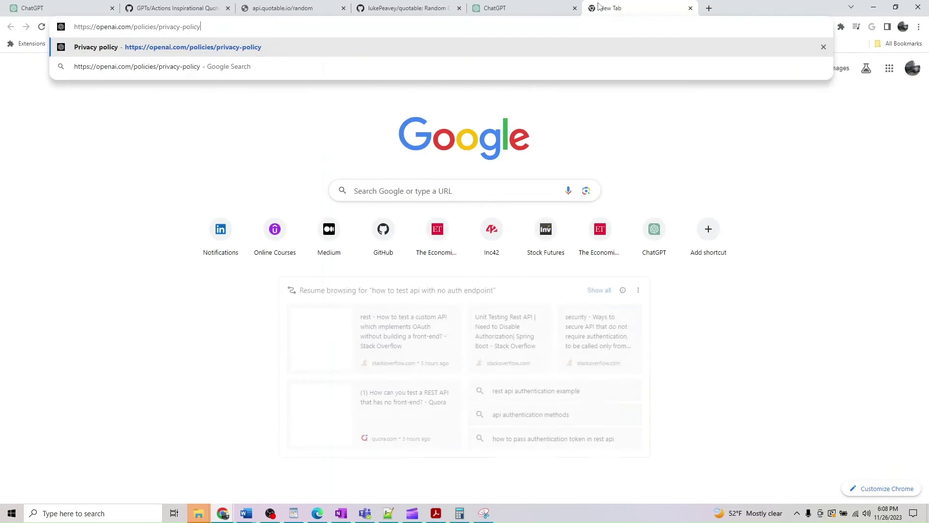
pyautogui.press('Return')
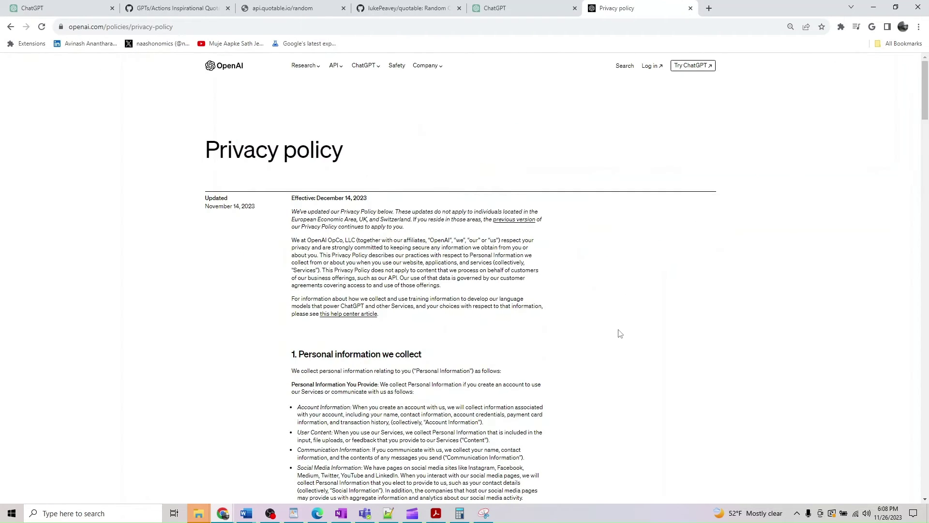
pyautogui.scroll(-5, 619, 332)
pyautogui.scroll(-8, 620, 335)
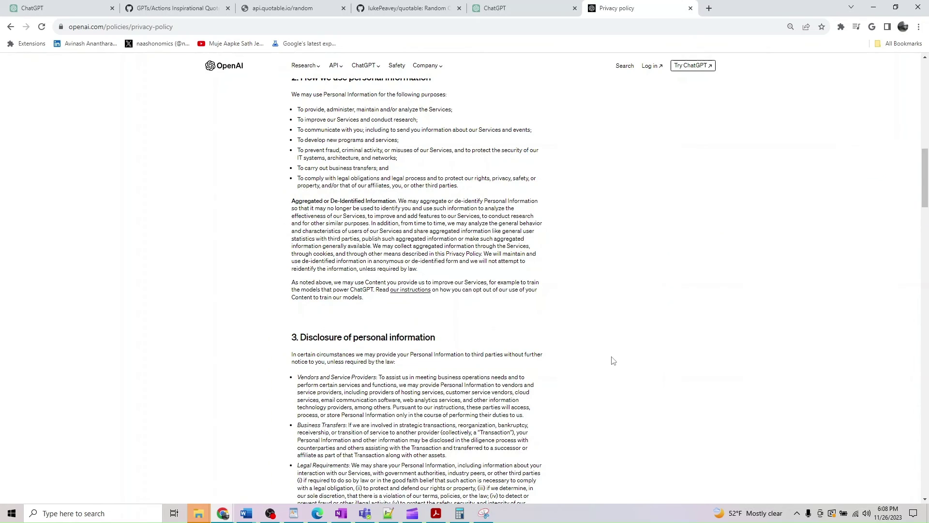
pyautogui.scroll(-20, 613, 361)
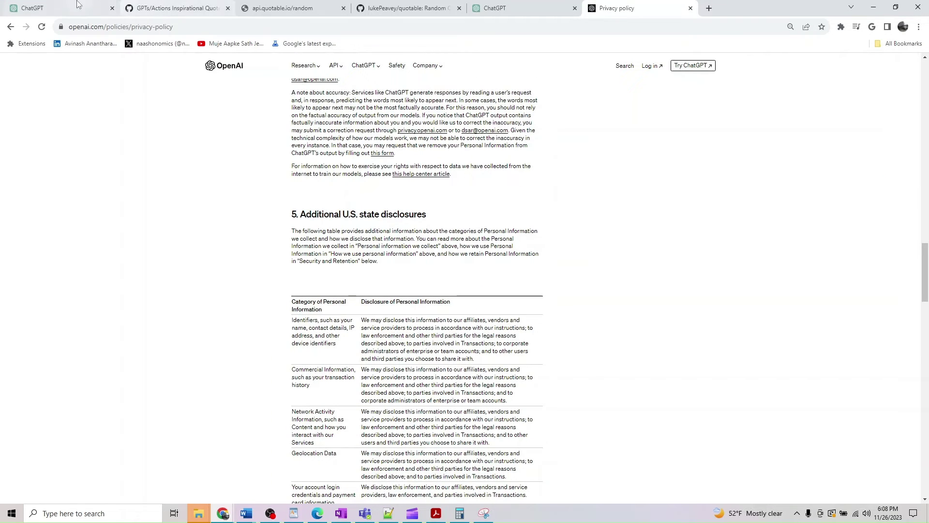
pyautogui.click(63, 8)
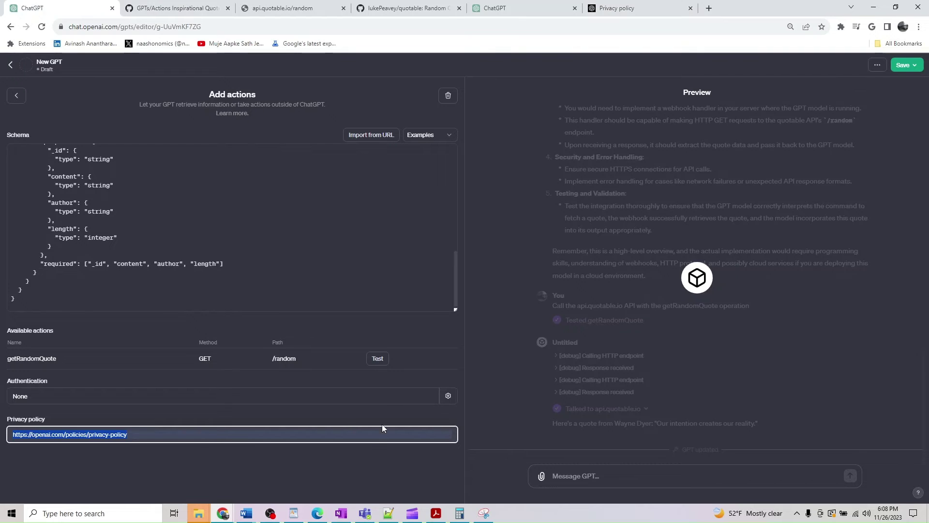
# Try to save the GPT with publishing limited to Only me
pyautogui.click(904, 65)
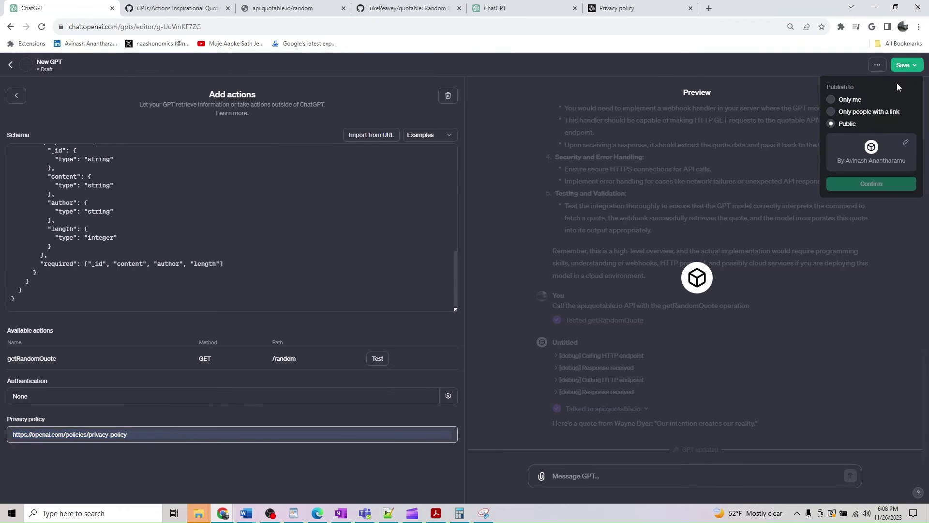
pyautogui.click(840, 100)
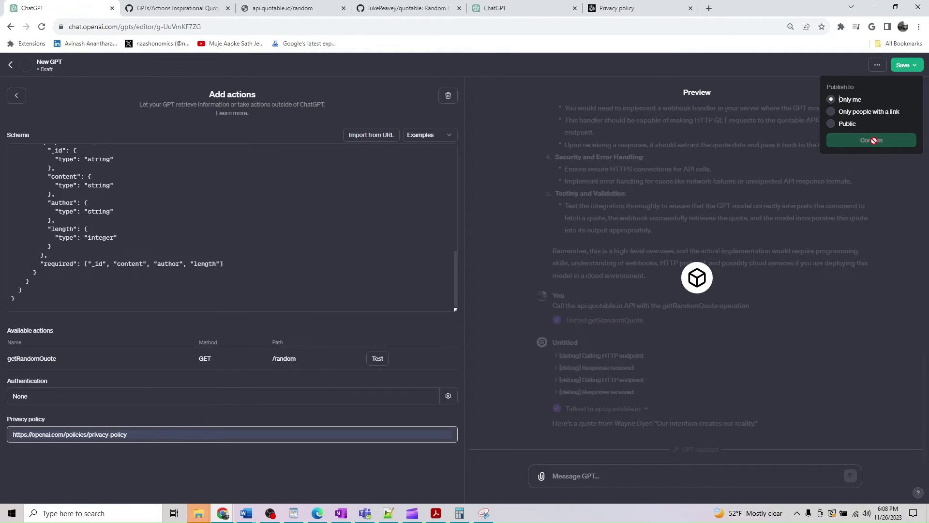
# Leave the action editor and send GPT Builder the message "This GPT generates a quote randomly which is inspiring create a name for this GPT"
pyautogui.click(17, 95)
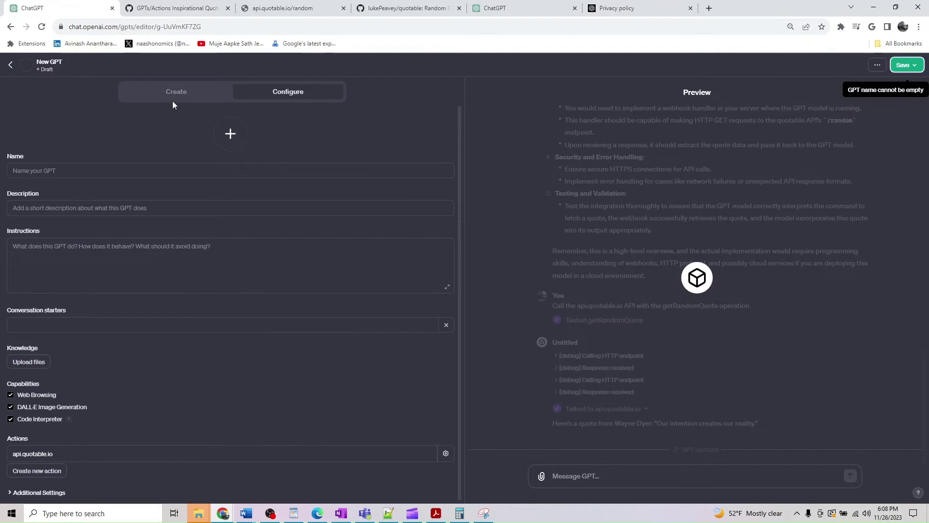
pyautogui.scroll(-1, 175, 232)
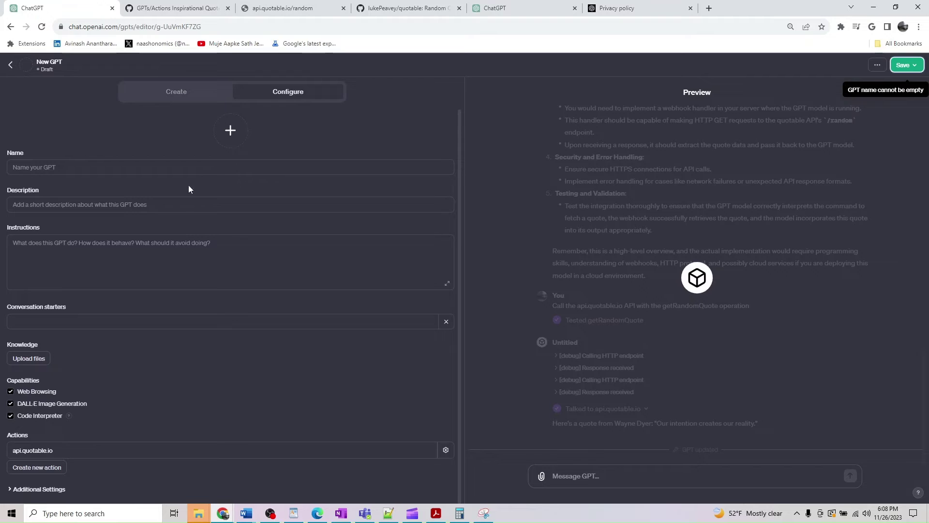
pyautogui.click(193, 100)
pyautogui.click(173, 475)
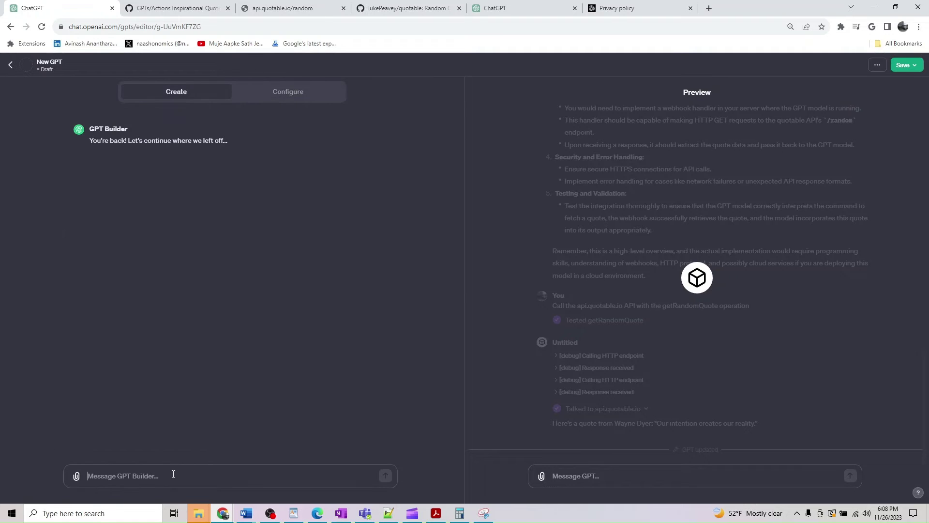
pyautogui.write('T')
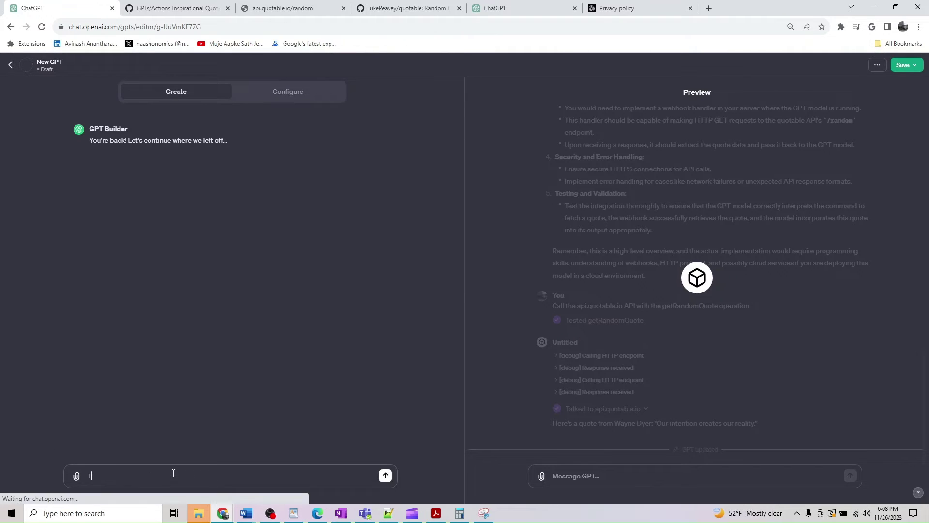
pyautogui.write('his GPT gn')
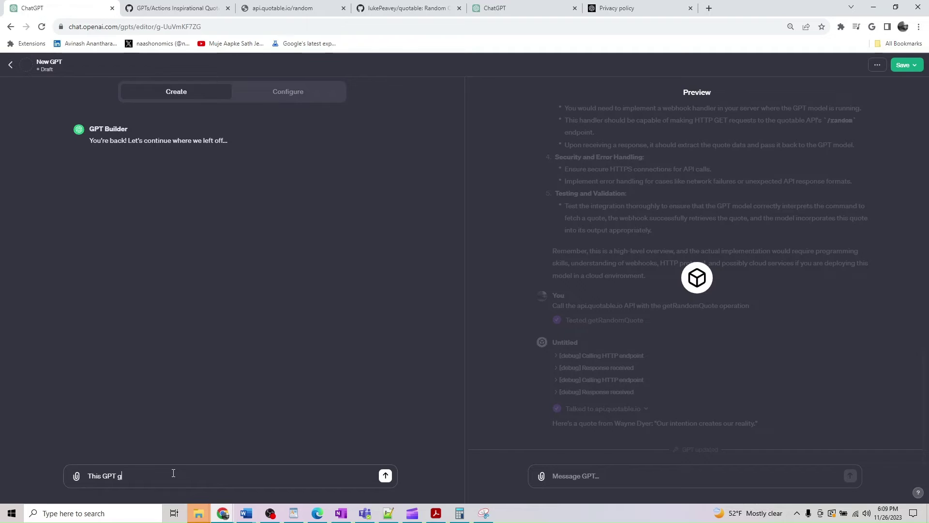
pyautogui.write('enerates a quote randmoly which is inspiring')
pyautogui.rightClick(197, 475)
pyautogui.click(242, 354)
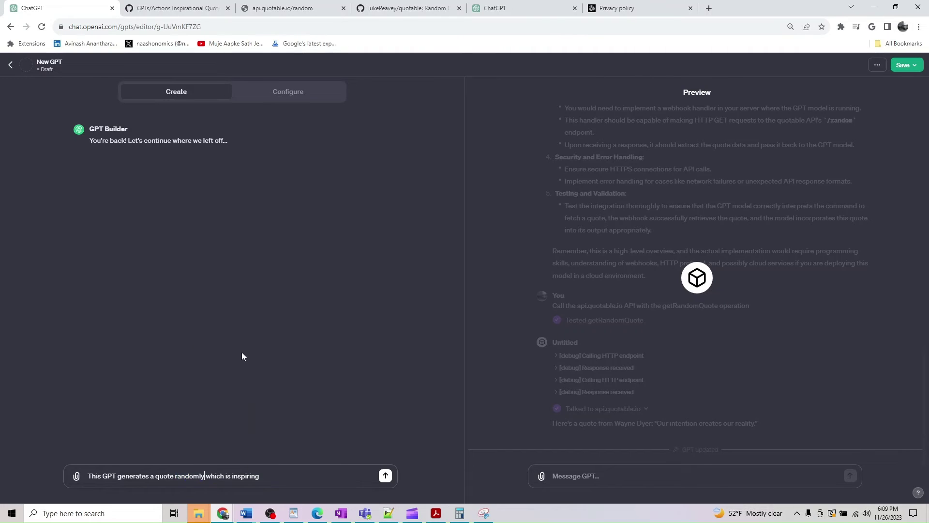
pyautogui.click(339, 479)
pyautogui.write('create a name for this GPT')
pyautogui.press('Return')
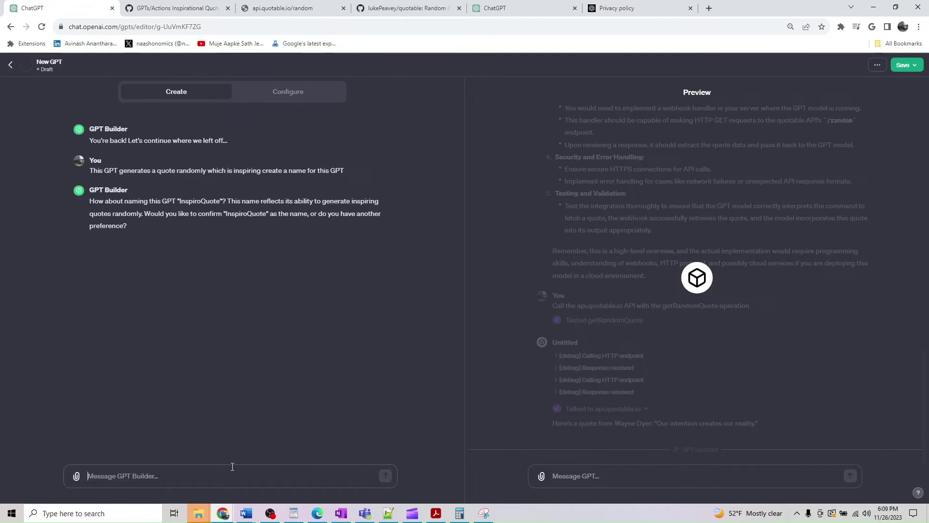
# Ask GPT Builder for a more modern name with the message "can it be more modern"
pyautogui.write('can i')
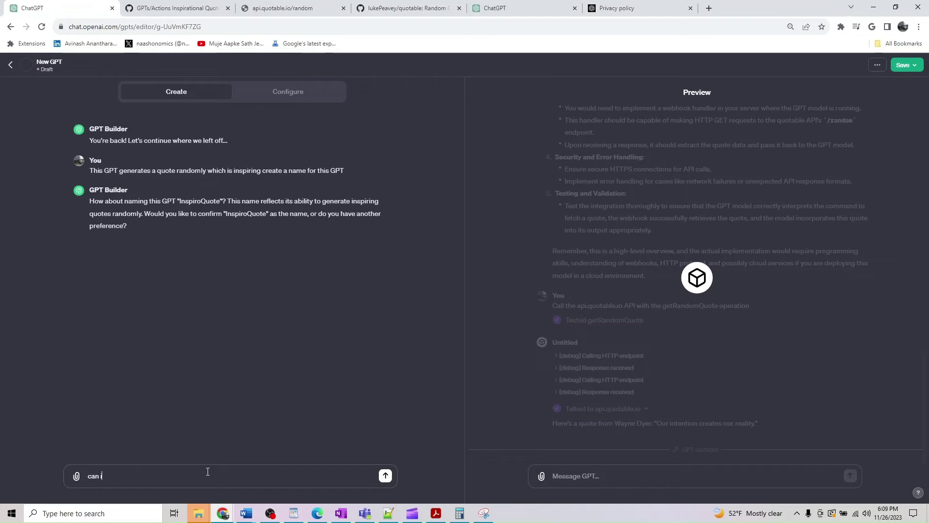
pyautogui.write('t be more modern')
pyautogui.press('Return')
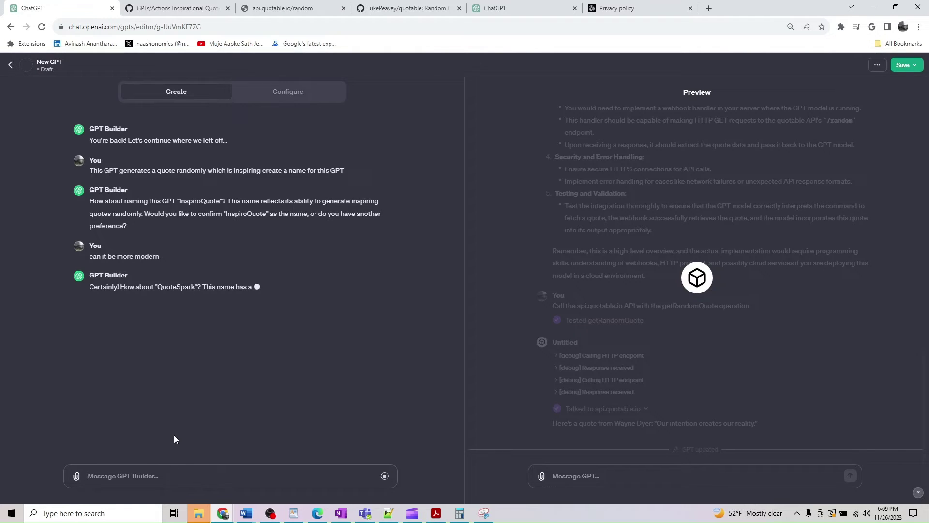
# Accept the suggested name QuoteSpark and request a logo with the message "sounds good create a logoo too"
pyautogui.write('sounds go')
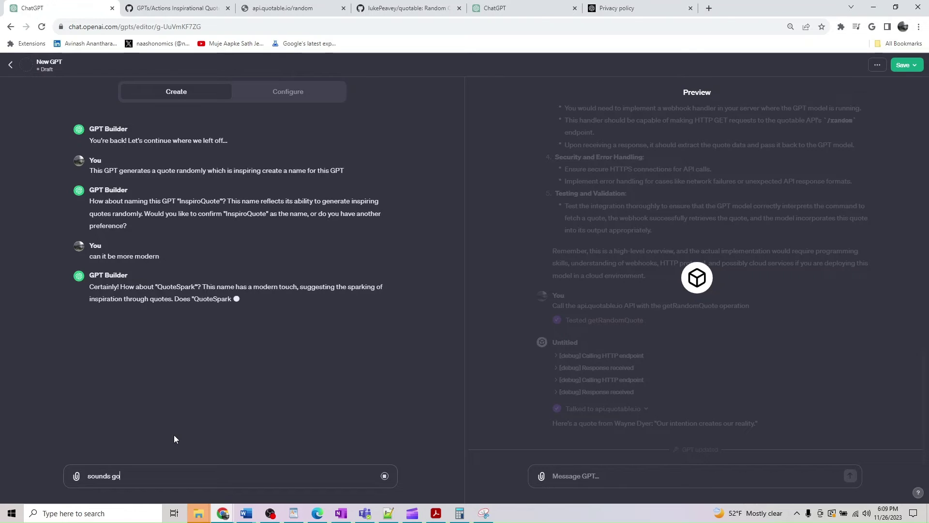
pyautogui.write('od create a')
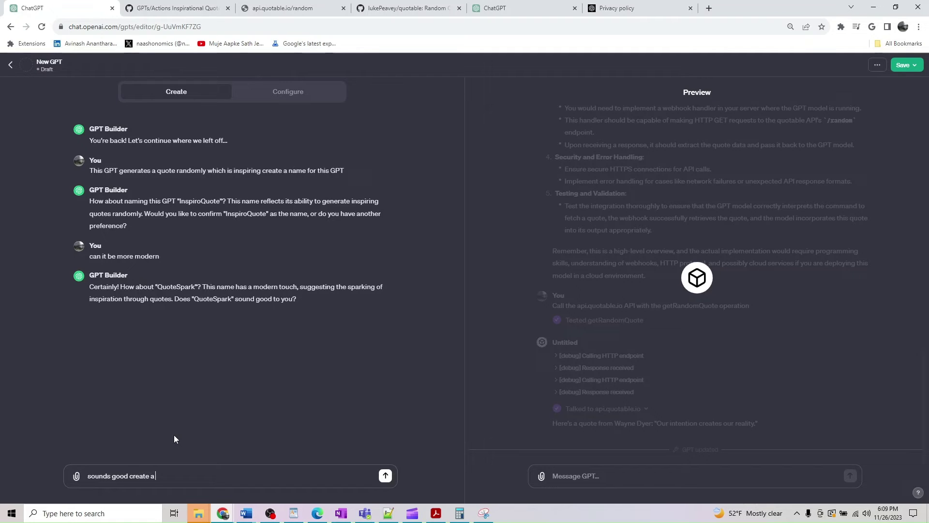
pyautogui.write(' logoo too')
pyautogui.press('Return')
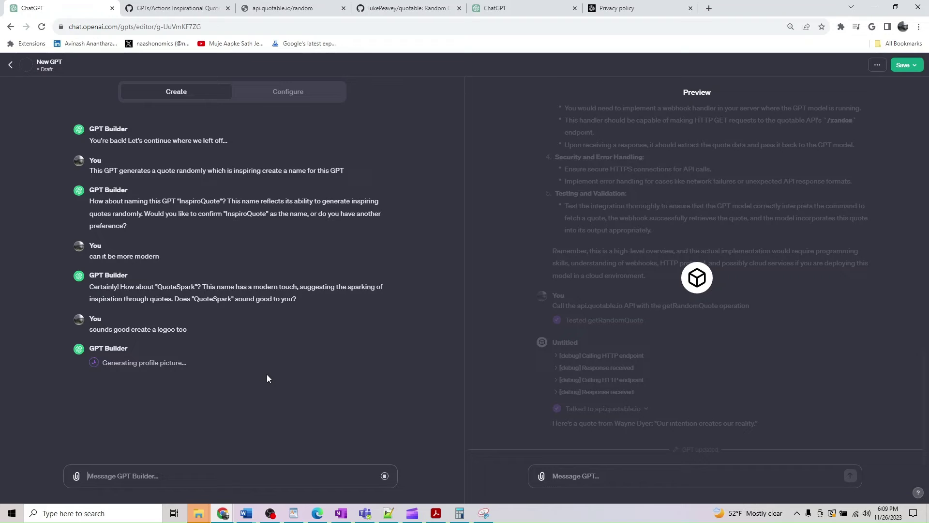
# Compare the openapi and info explanations in the GitHub Inspirational Quote PDF with the schema templates in the Notepad++ notes
pyautogui.click(265, 5)
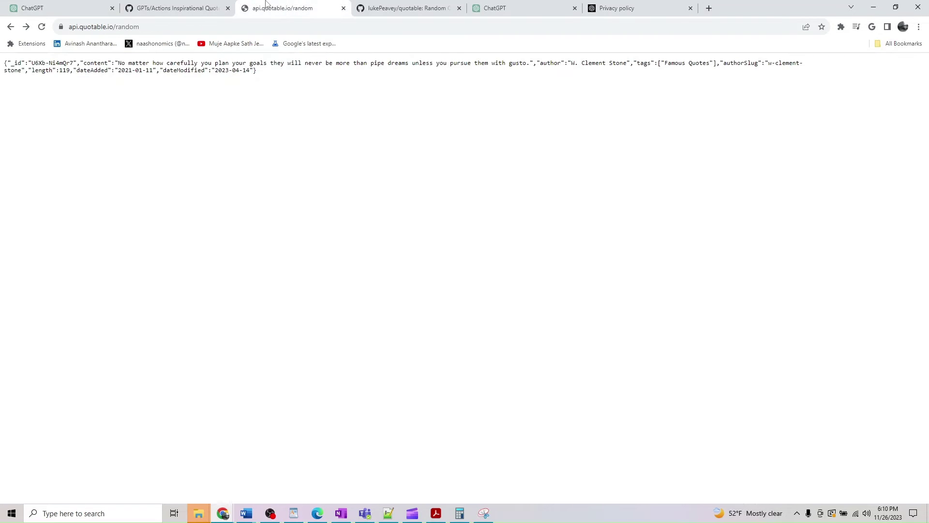
pyautogui.click(190, 4)
pyautogui.scroll(-7, 430, 320)
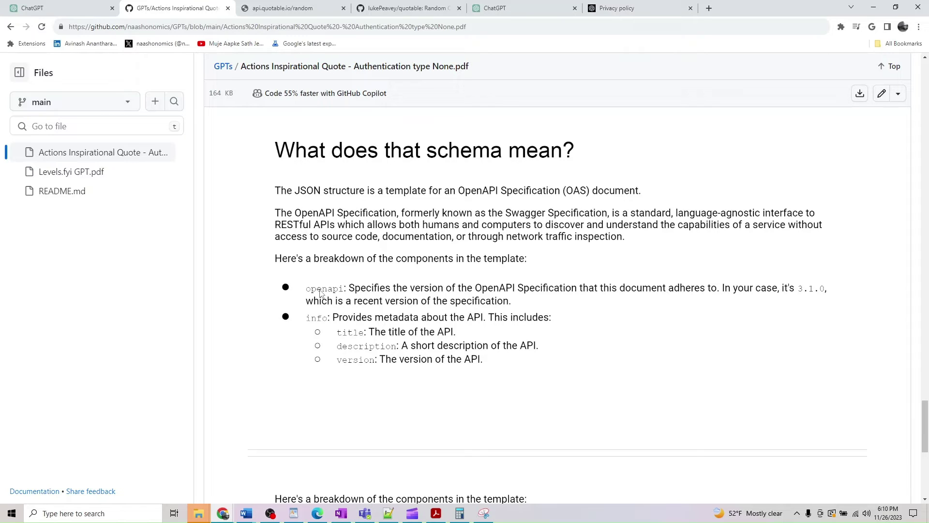
pyautogui.click(388, 513)
pyautogui.scroll(3, 200, 254)
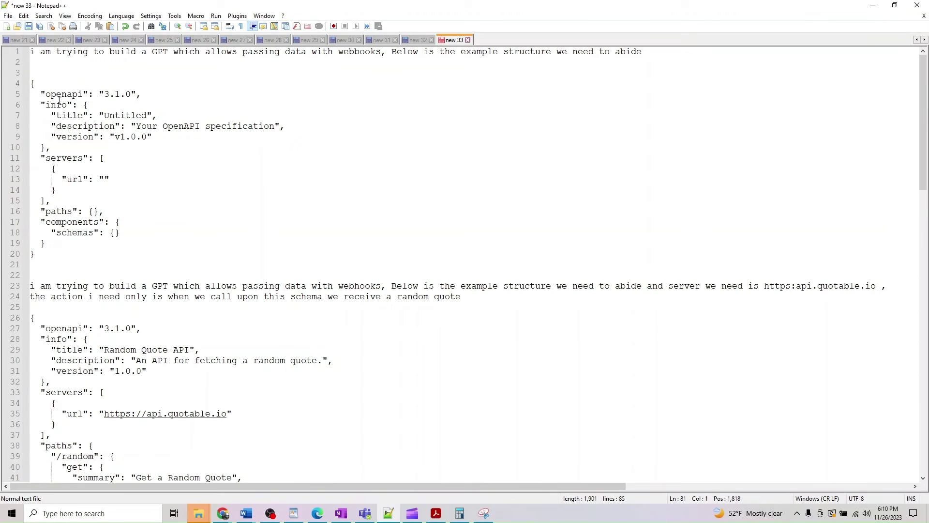
pyautogui.click(873, 5)
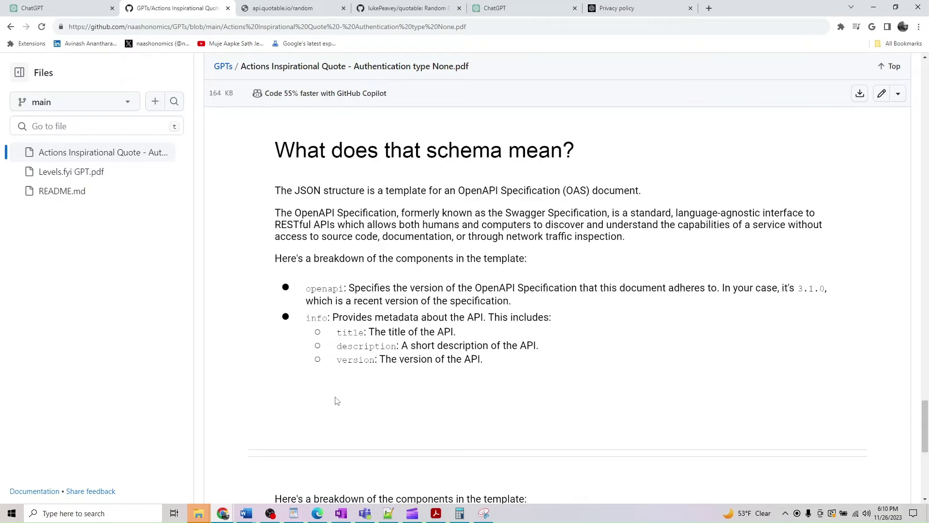
pyautogui.click(388, 515)
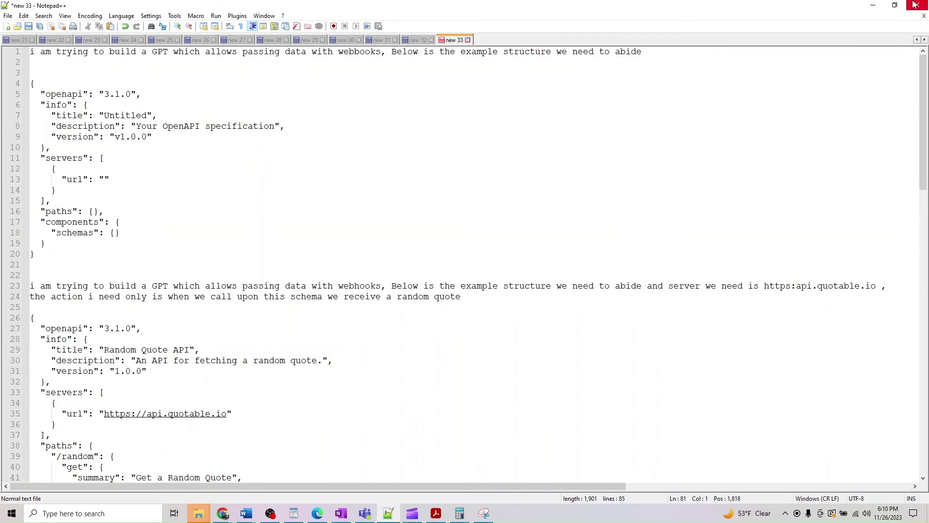
pyautogui.click(874, 6)
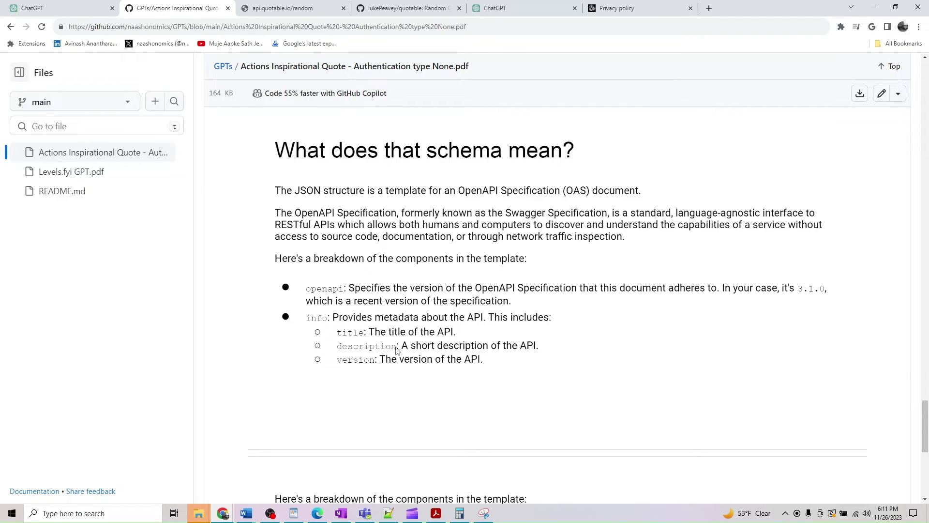
# Compare the PDF's explanations of servers, paths and components with the corresponding schema sections in the Notepad++ notes
pyautogui.scroll(-4, 396, 350)
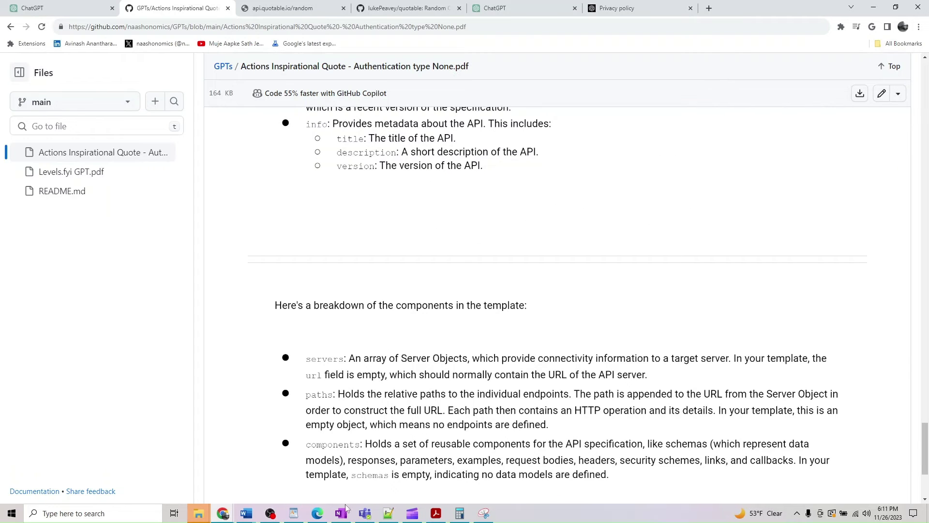
pyautogui.click(388, 514)
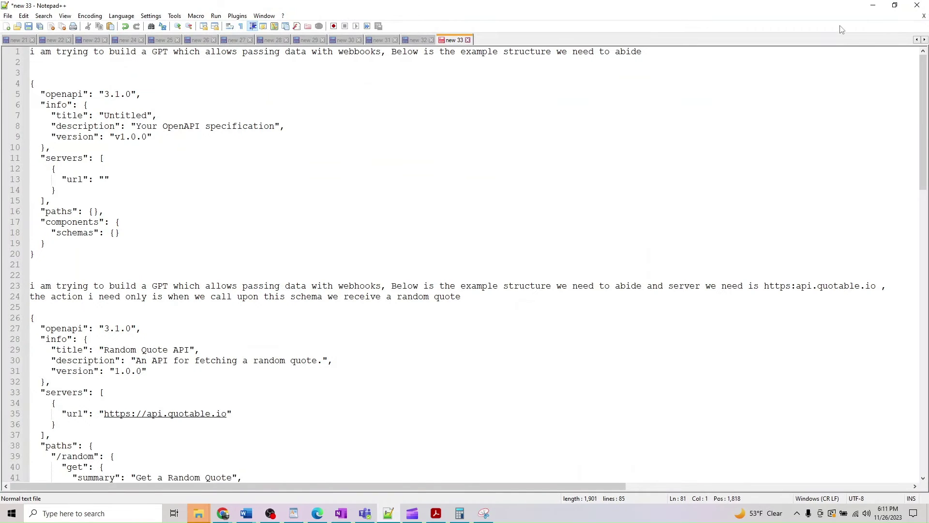
pyautogui.click(873, 5)
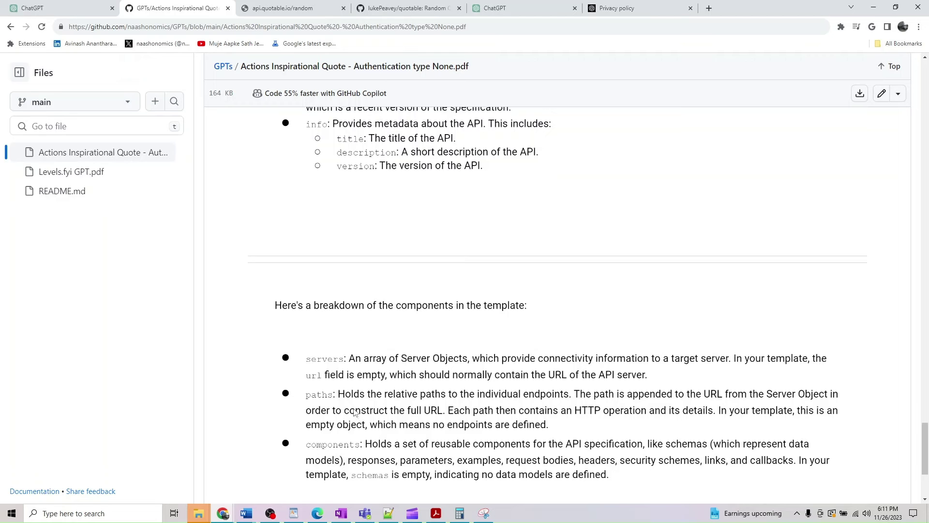
pyautogui.click(389, 513)
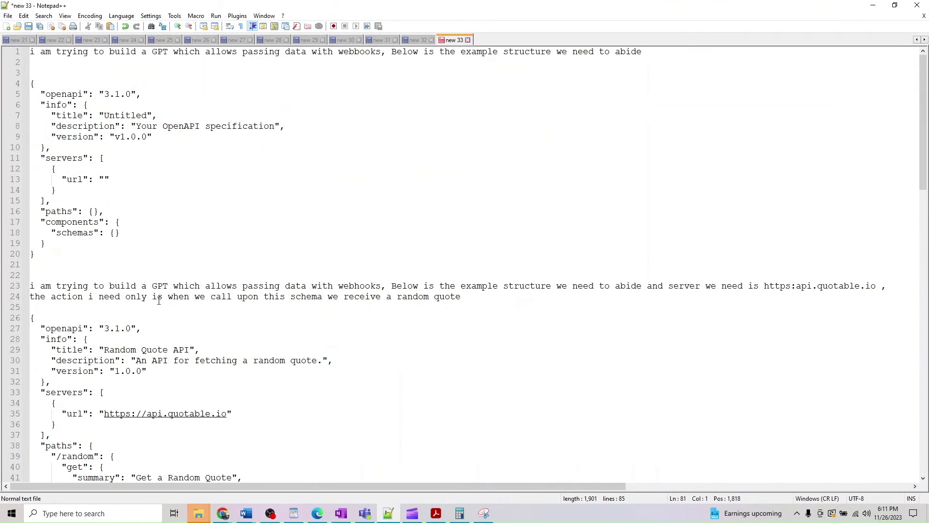
pyautogui.click(873, 6)
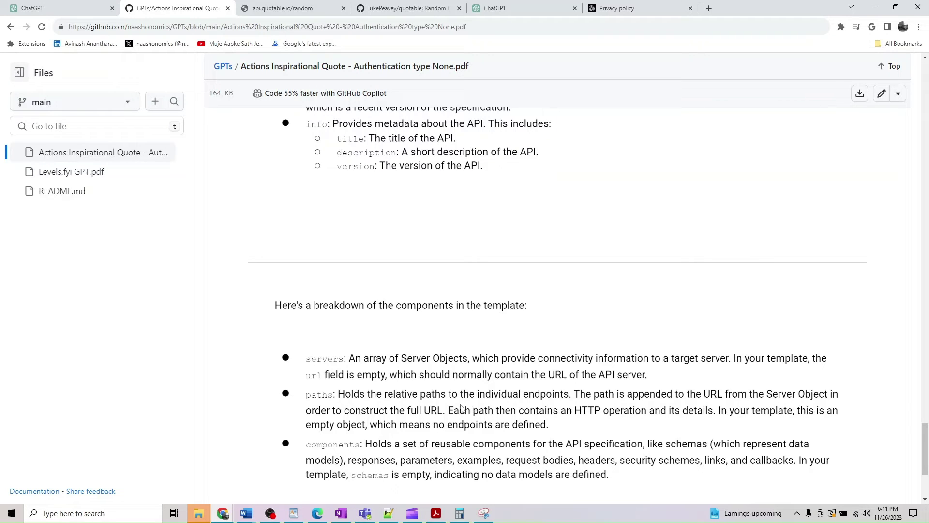
# Read the PDF's breakdown of servers, paths and components and its updated schema for the random quote example
pyautogui.scroll(-2, 452, 435)
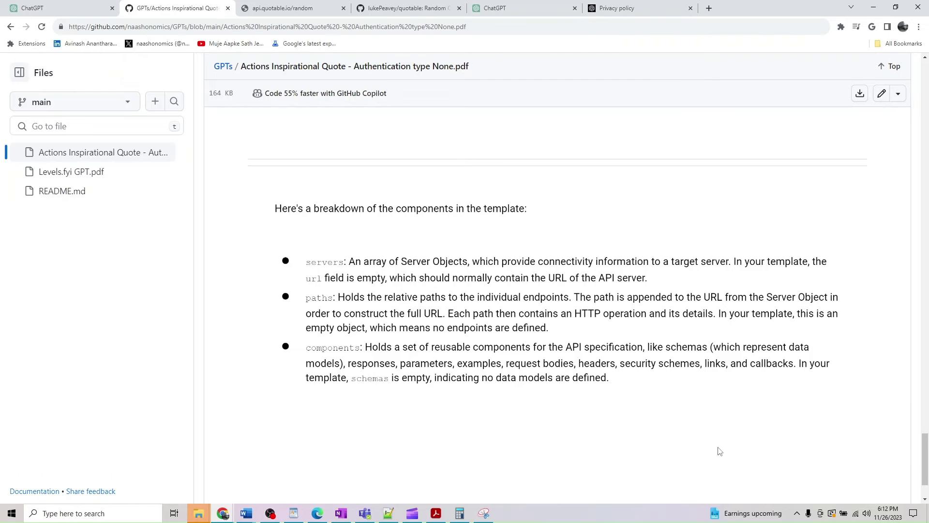
pyautogui.scroll(-2, 717, 450)
pyautogui.click(574, 458)
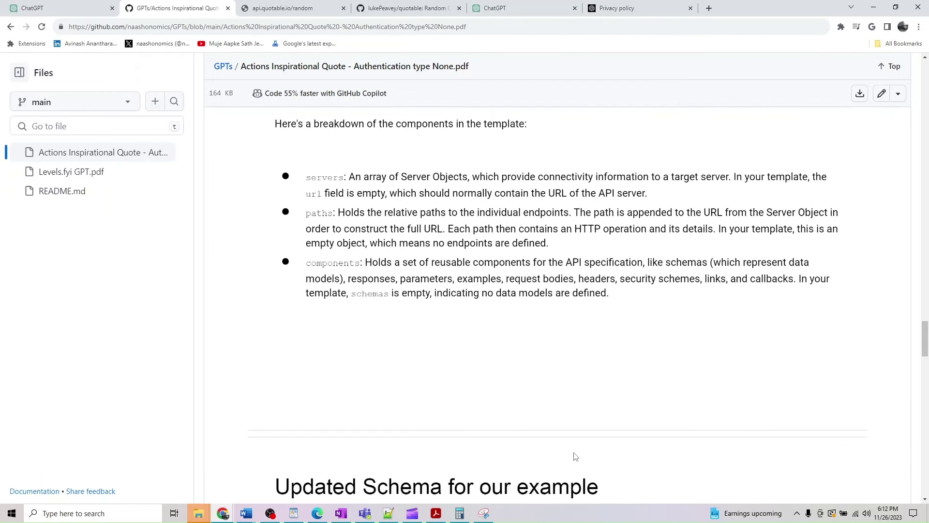
pyautogui.scroll(-5, 574, 458)
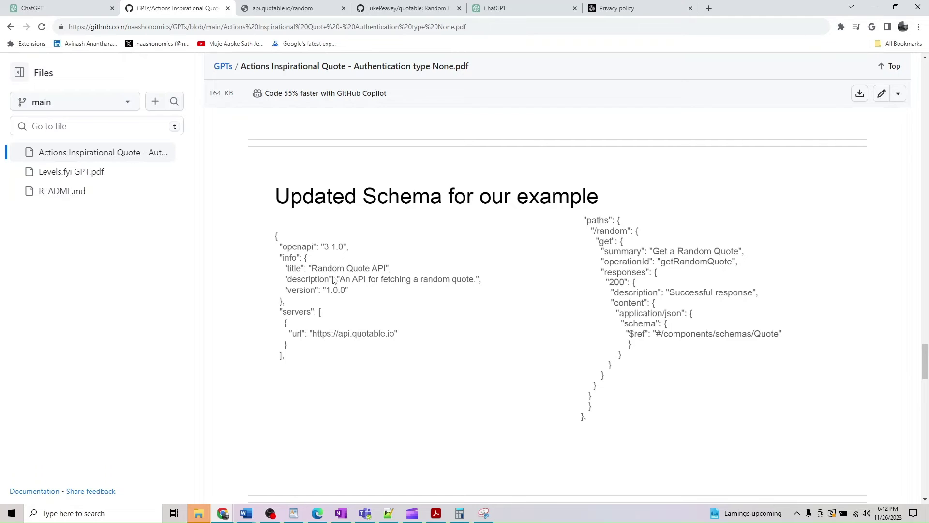
pyautogui.scroll(3, 329, 279)
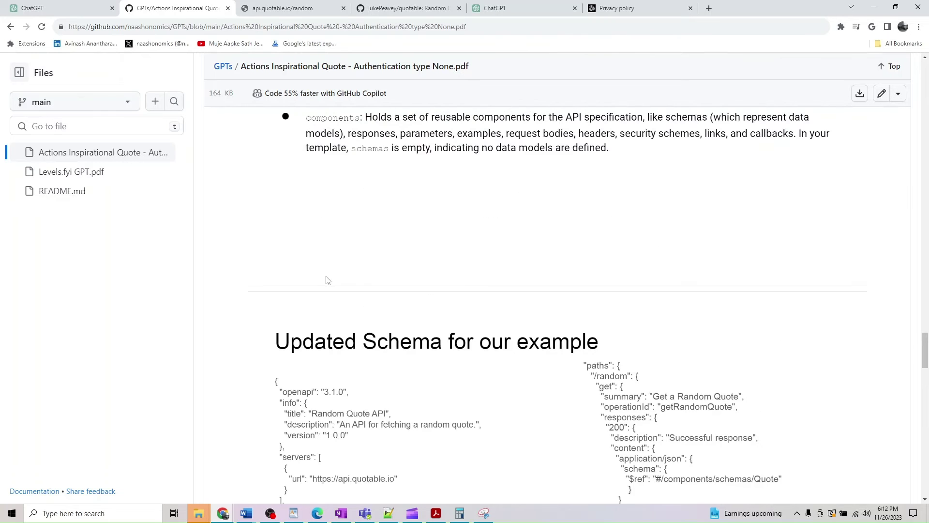
pyautogui.scroll(1, 327, 280)
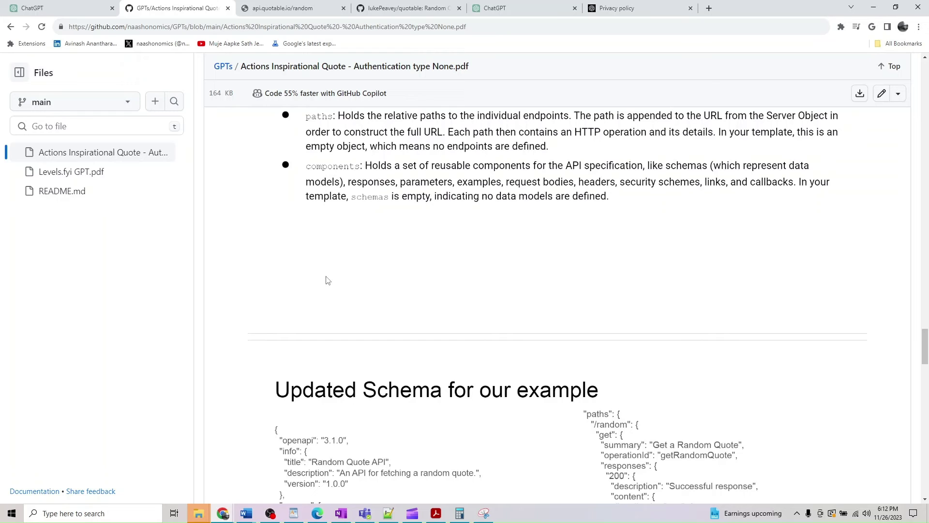
# Return to the GPT editor in ChatGPT and try to save the draft GPT for Only me
pyautogui.click(47, 7)
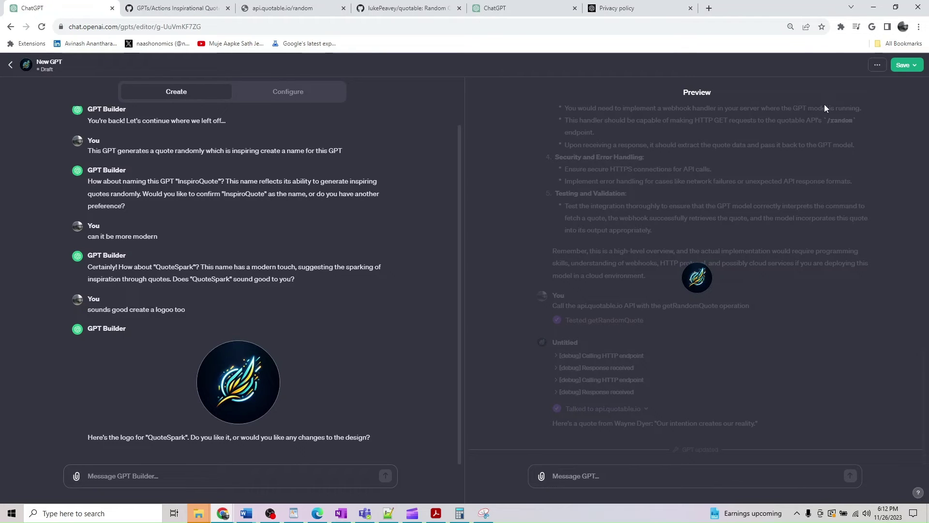
pyautogui.click(905, 65)
pyautogui.click(848, 100)
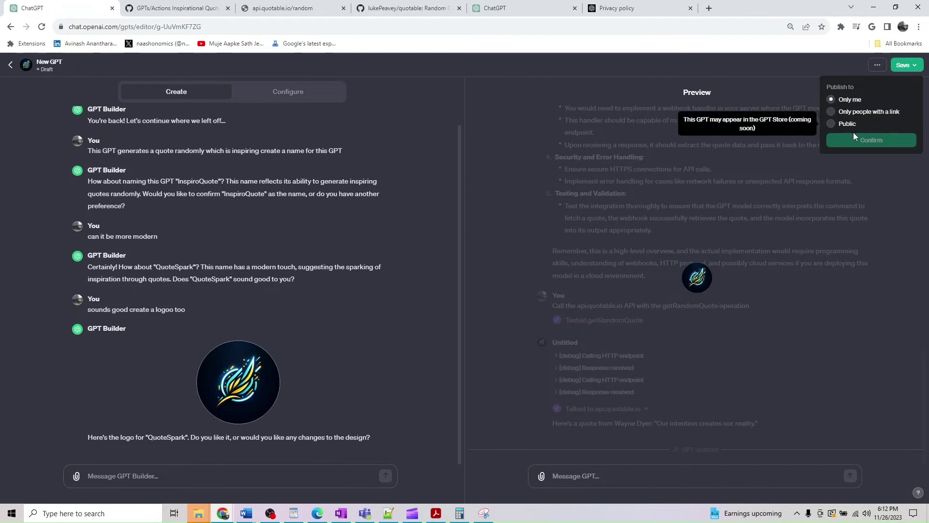
pyautogui.click(818, 176)
# Check the privacy policy URL of the api.quotable.io action in the GPT's configuration
pyautogui.click(287, 93)
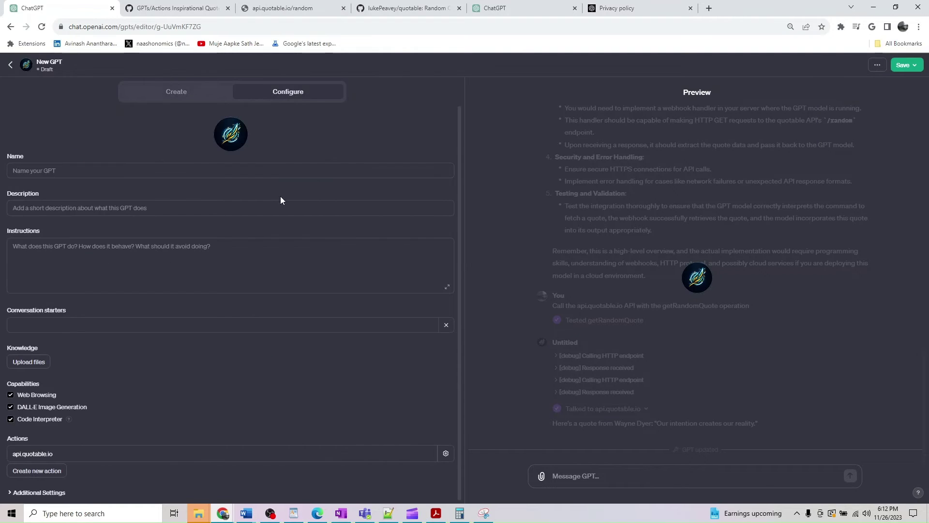
pyautogui.scroll(-1, 273, 242)
pyautogui.click(445, 449)
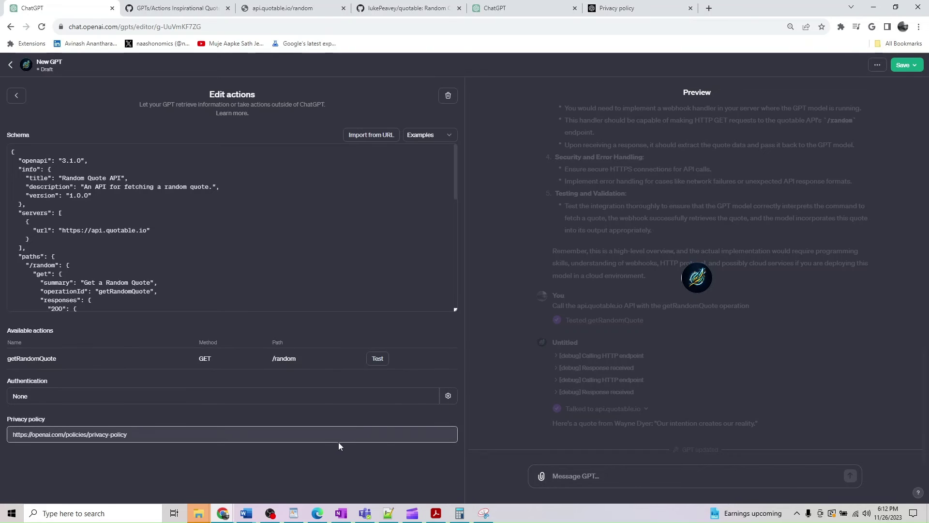
pyautogui.click(332, 434)
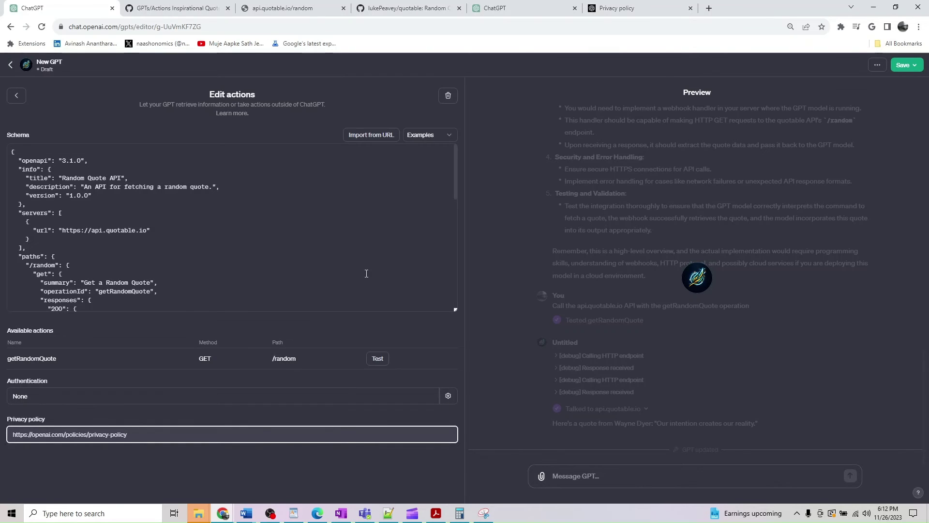
# Try the Only me and Public publishing options for the draft GPT
pyautogui.click(904, 65)
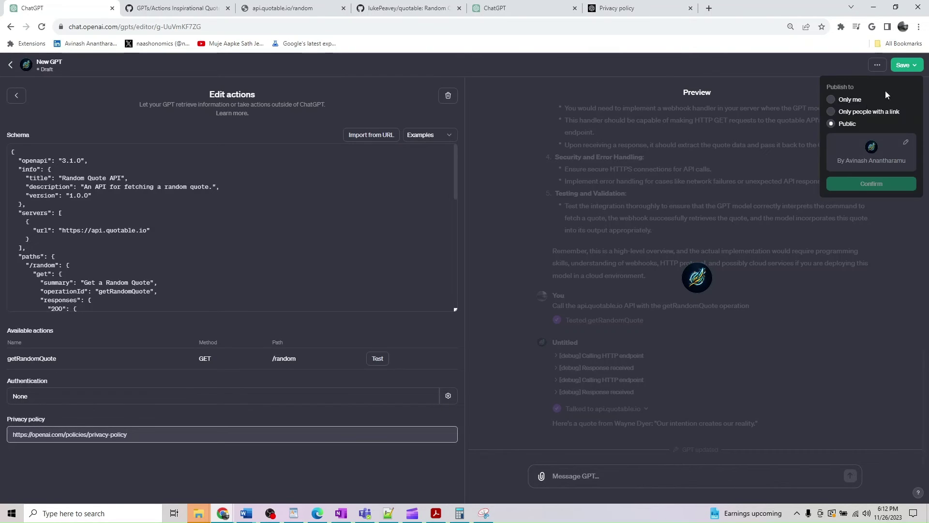
pyautogui.click(843, 100)
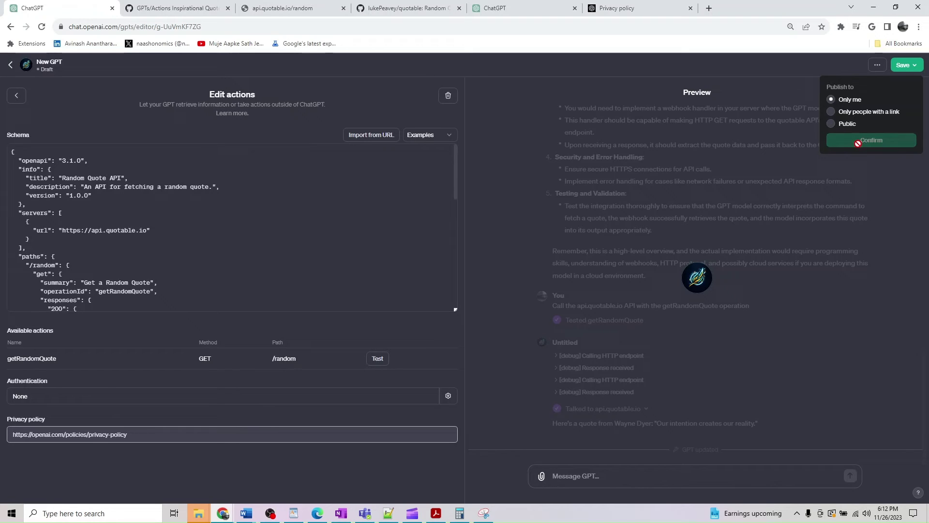
pyautogui.click(841, 124)
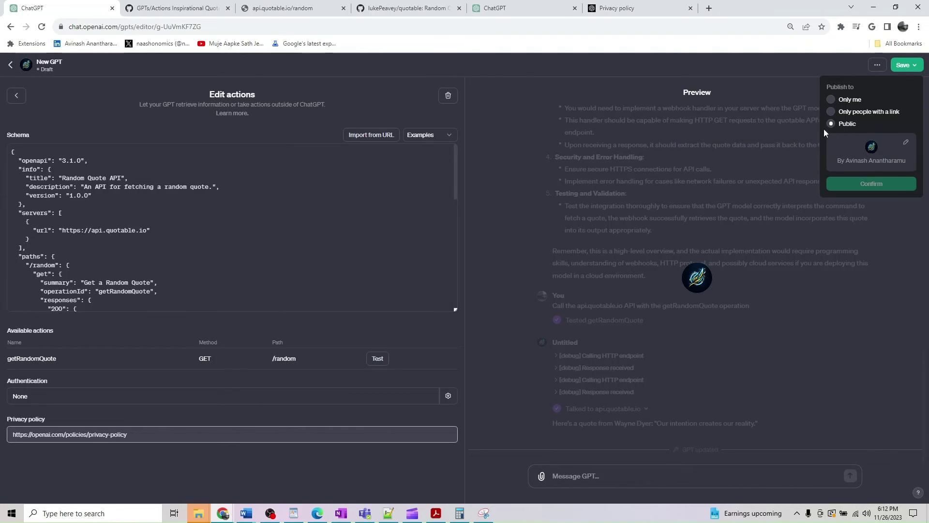
pyautogui.click(784, 212)
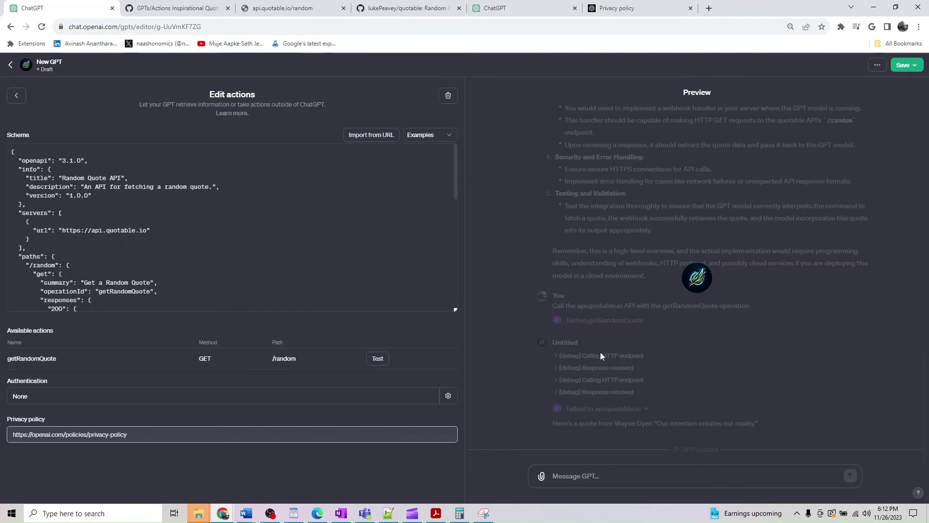
# Inspect the draft GPT's additional settings, builder conversation and Name field
pyautogui.click(16, 94)
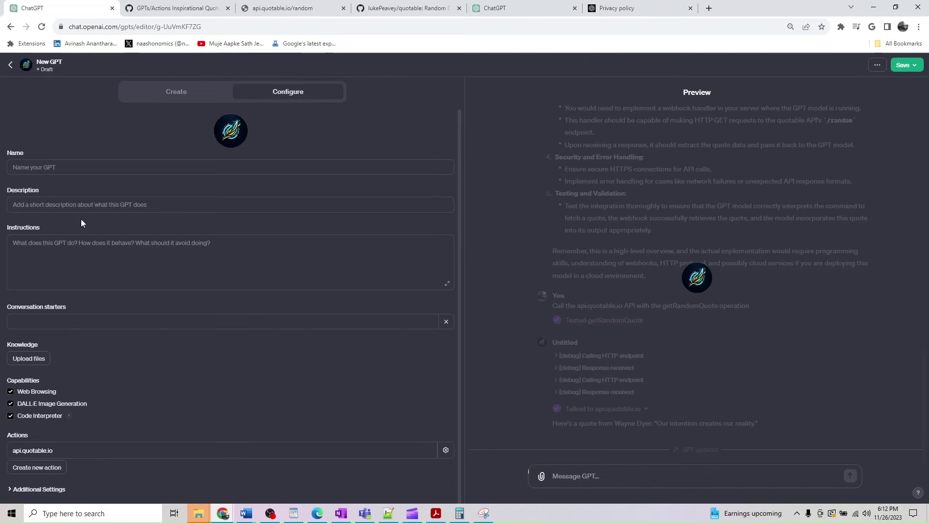
pyautogui.click(11, 489)
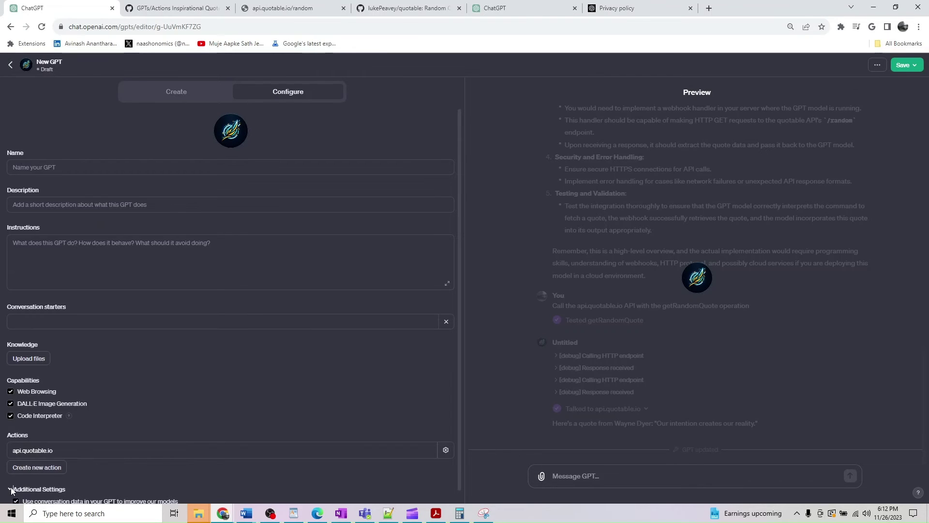
pyautogui.click(176, 92)
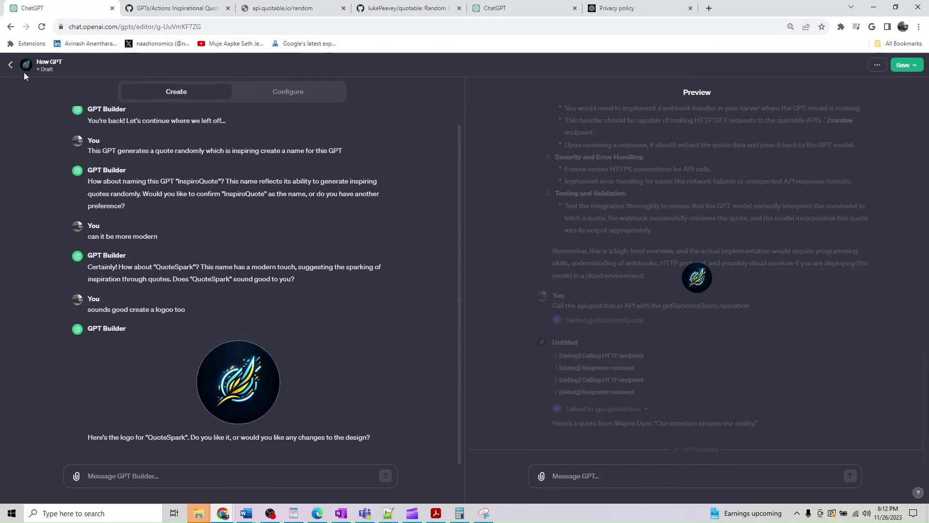
pyautogui.click(273, 95)
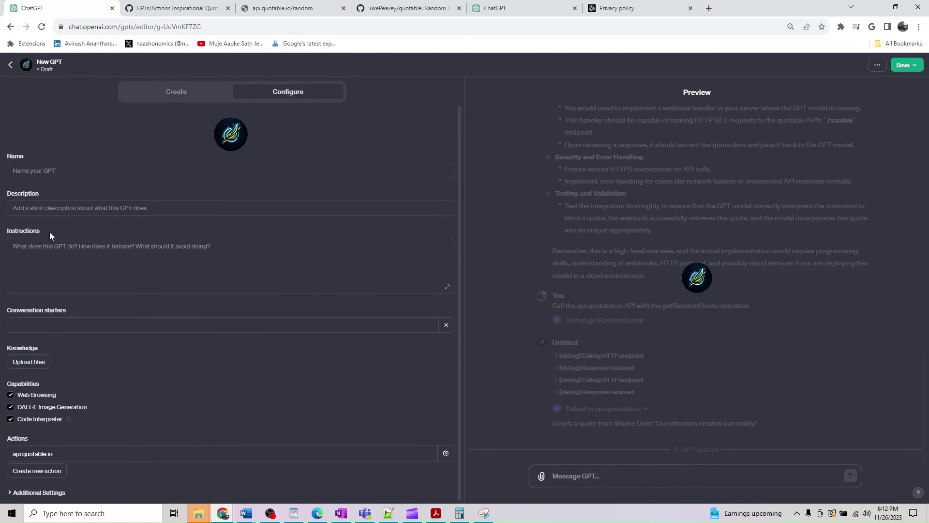
pyautogui.click(72, 167)
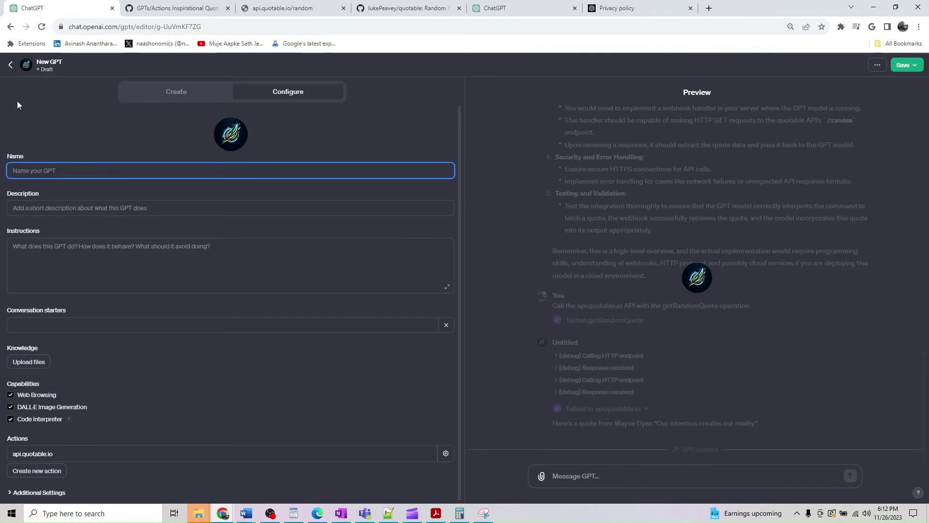
# Reopen the untitled draft from My GPTs and send GPT Builder the message "which is name not updated for this GPT"
pyautogui.click(10, 64)
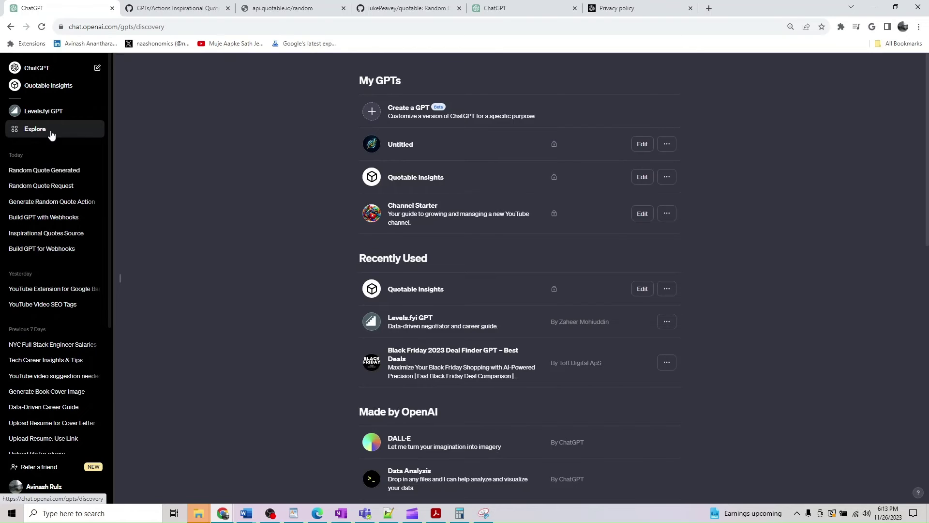
pyautogui.click(398, 148)
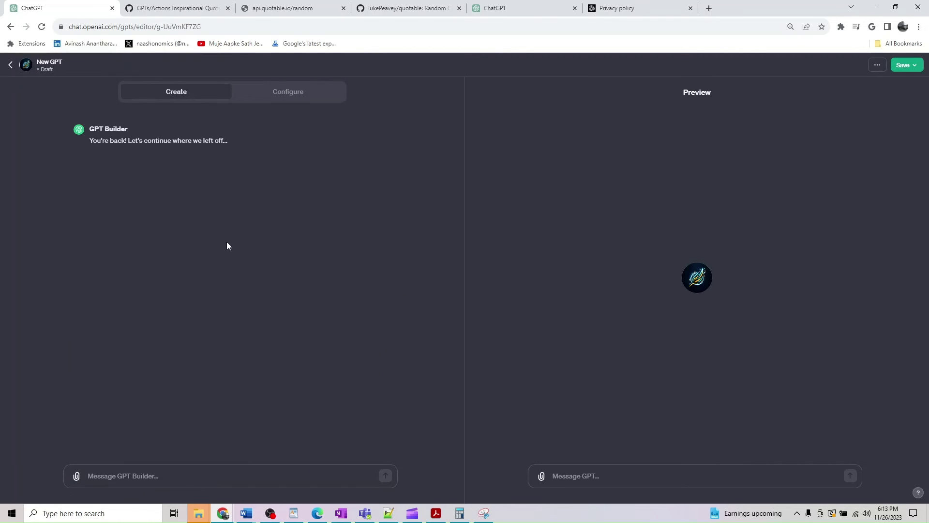
pyautogui.click(171, 476)
pyautogui.write('w')
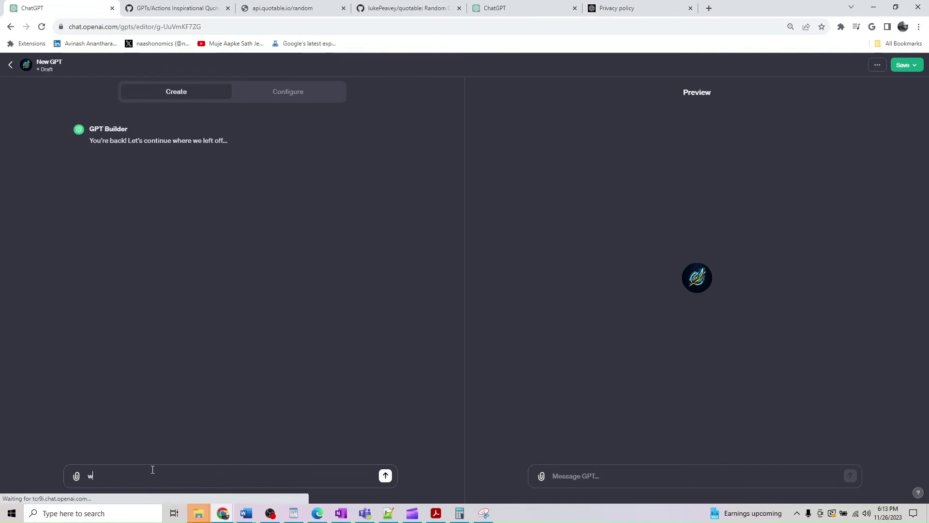
pyautogui.write('hich is name ')
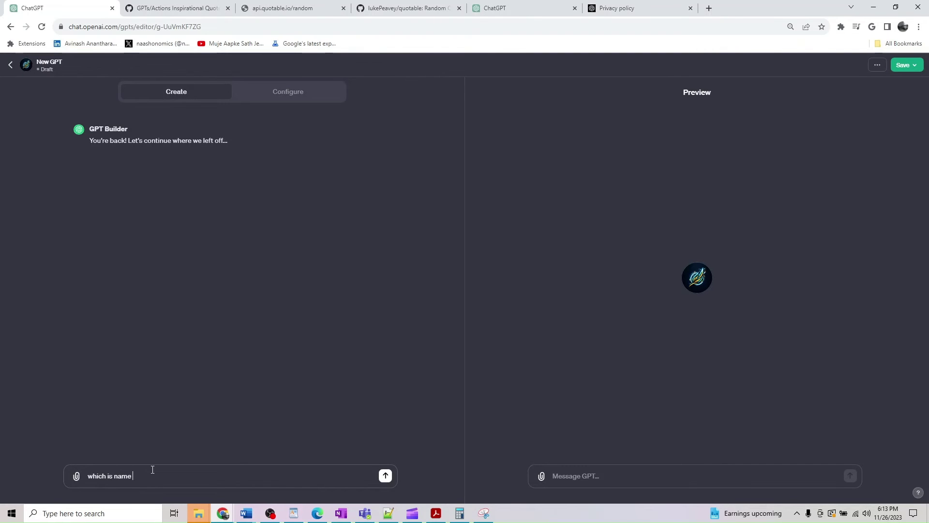
pyautogui.write('not updated for this GPT')
pyautogui.press('Return')
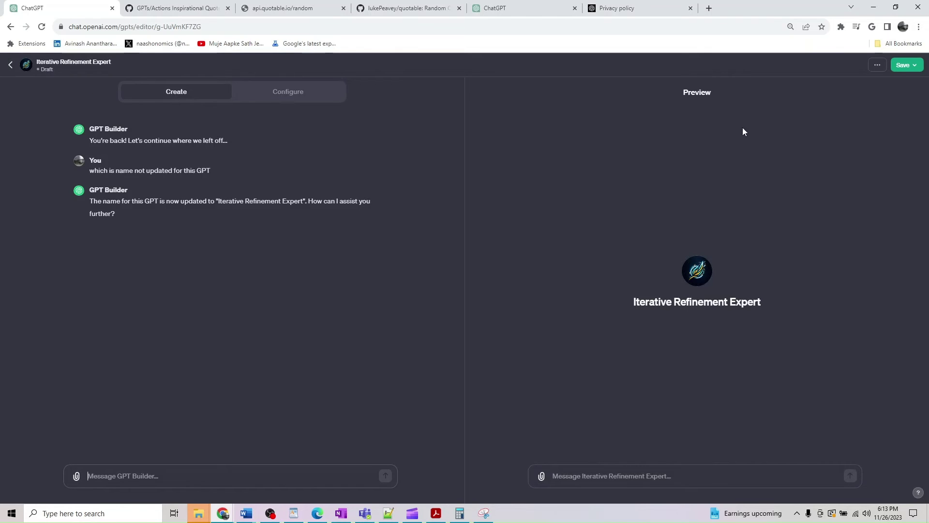
# Save the renamed GPT with publishing set to Only me
pyautogui.click(910, 66)
pyautogui.click(851, 99)
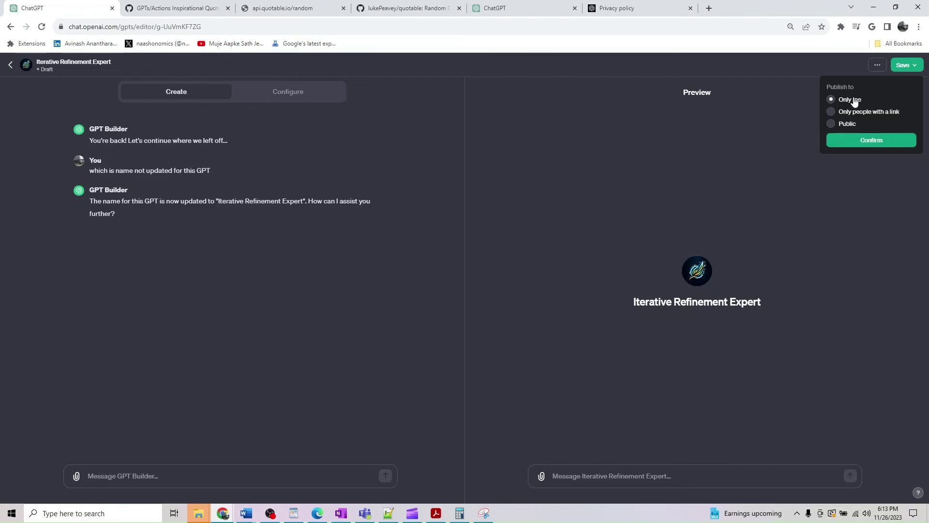
pyautogui.click(867, 141)
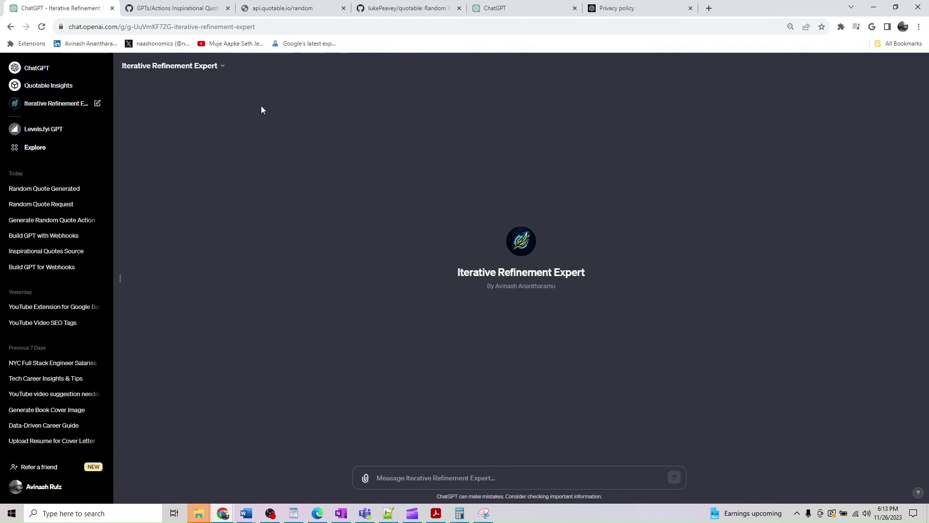
# Open the saved Iterative Refinement Expert GPT for editing
pyautogui.click(206, 68)
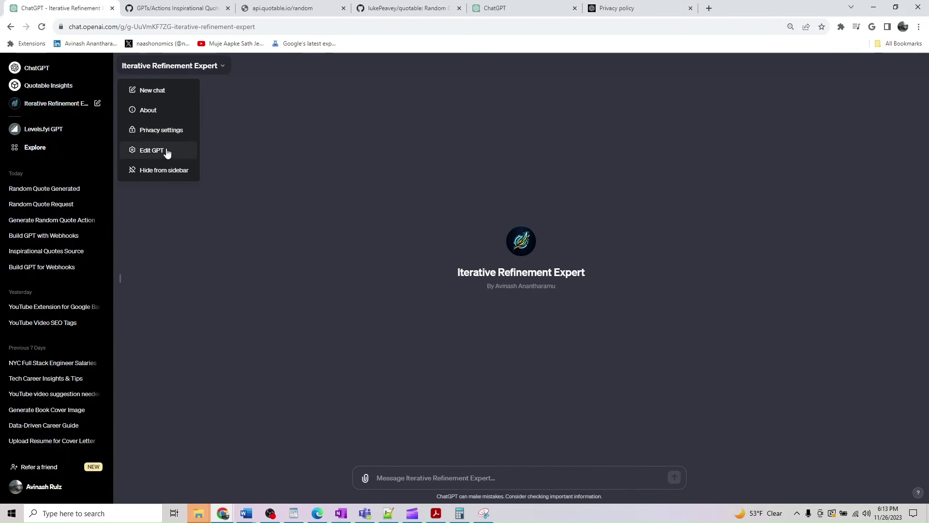
pyautogui.click(288, 129)
pyautogui.click(205, 68)
pyautogui.click(163, 151)
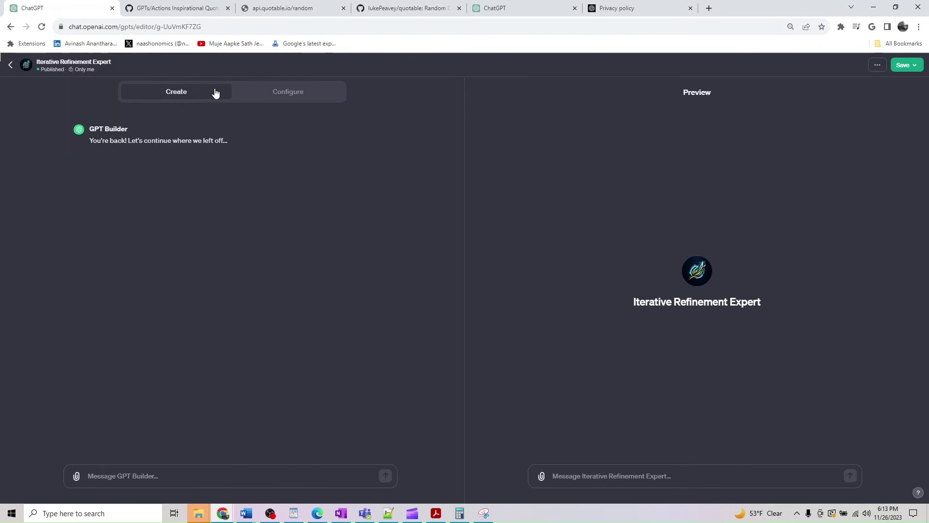
# Check the getRandomQuote operation listed in the GPT's api.quotable.io action
pyautogui.click(284, 100)
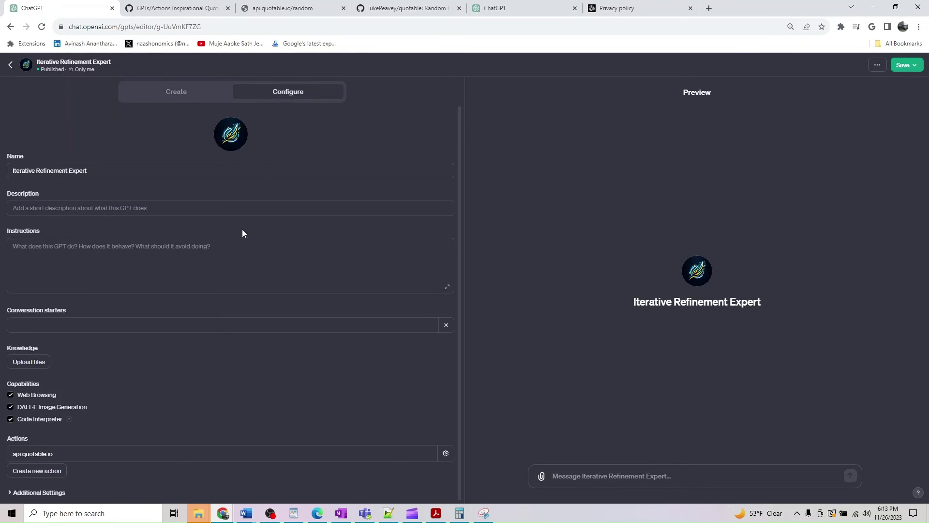
pyautogui.click(446, 452)
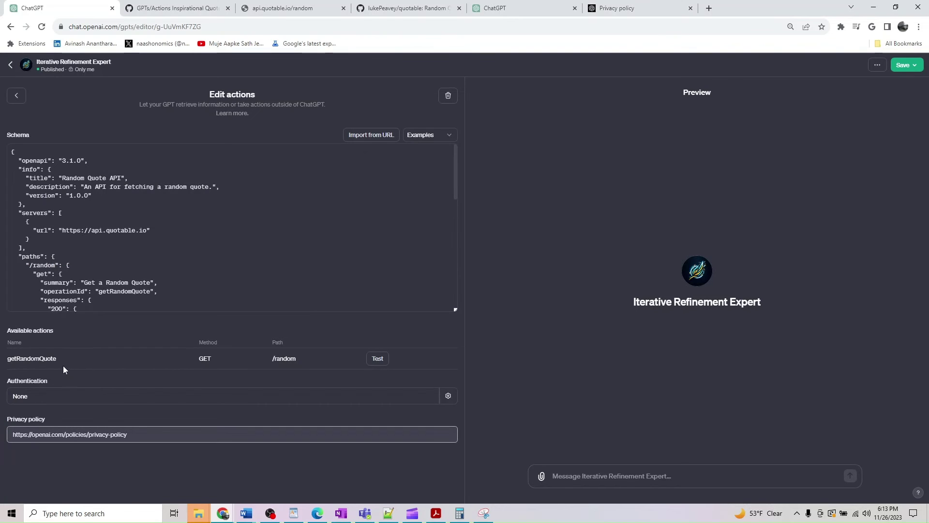
pyautogui.moveTo(63, 365); pyautogui.dragTo(9, 366)
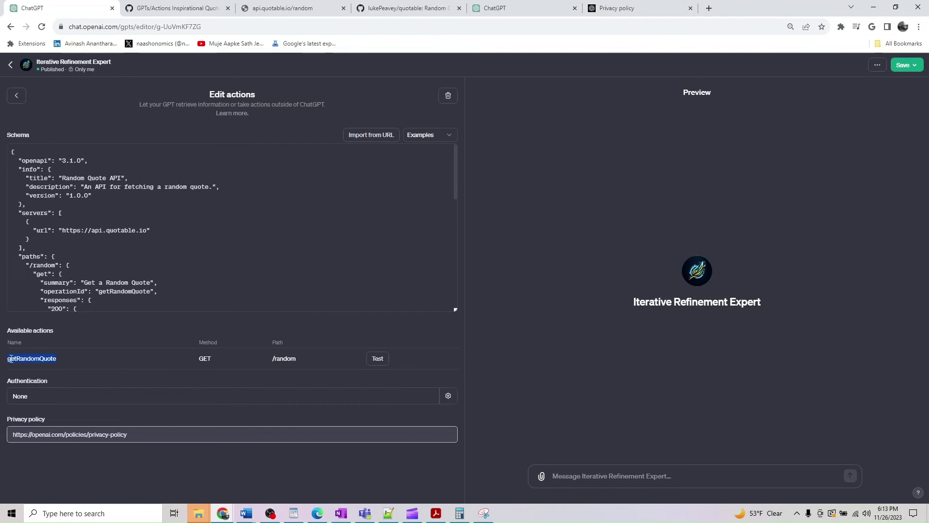
pyautogui.click(14, 95)
# Ask GPT Builder to add a conversation generating a random quote using action getRandomQuote and make this the GPT's only functionality
pyautogui.click(151, 94)
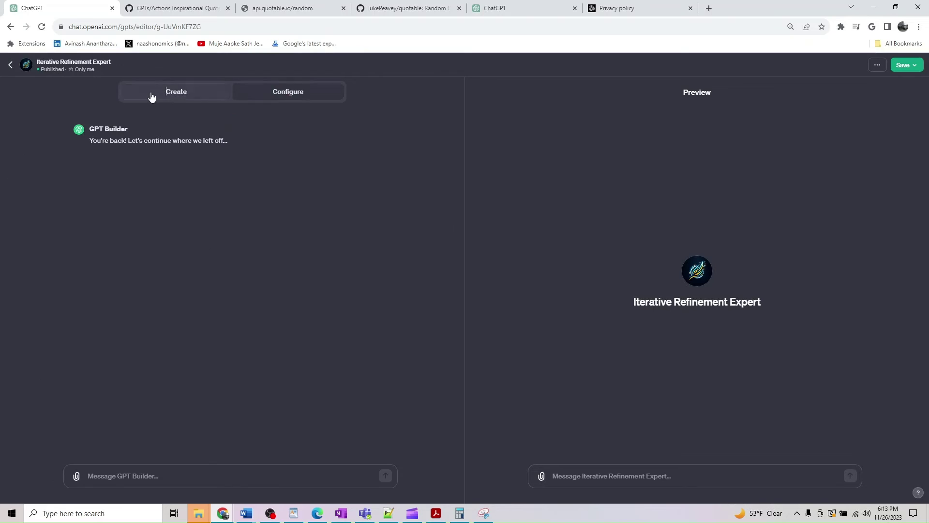
pyautogui.click(154, 471)
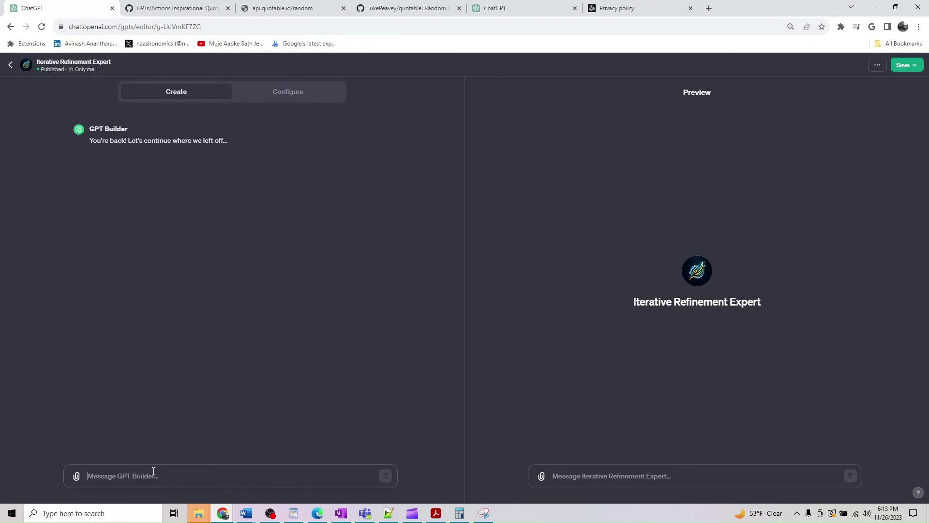
pyautogui.write('add a')
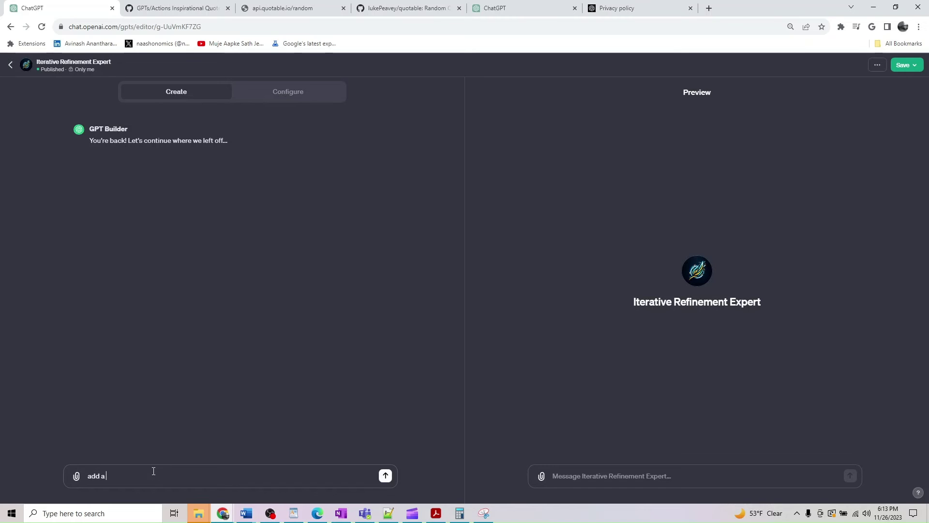
pyautogui.write(' conversation to generate a random quote')
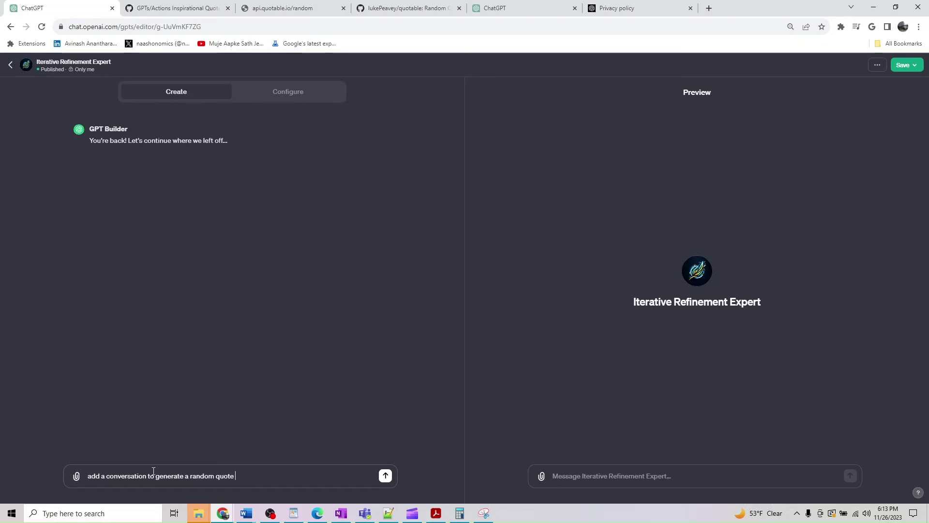
pyautogui.write(' using getRandomQuote')
pyautogui.press('BackSpace')
pyautogui.press('BackSpace')
pyautogui.press('BackSpace')
pyautogui.press('BackSpace')
pyautogui.press('BackSpace')
pyautogui.press('BackSpace')
pyautogui.press('BackSpace')
pyautogui.press('BackSpace')
pyautogui.press('BackSpace')
pyautogui.press('BackSpace')
pyautogui.press('BackSpace')
pyautogui.press('BackSpace')
pyautogui.press('BackSpace')
pyautogui.write('action getRandomQuote and this shou')
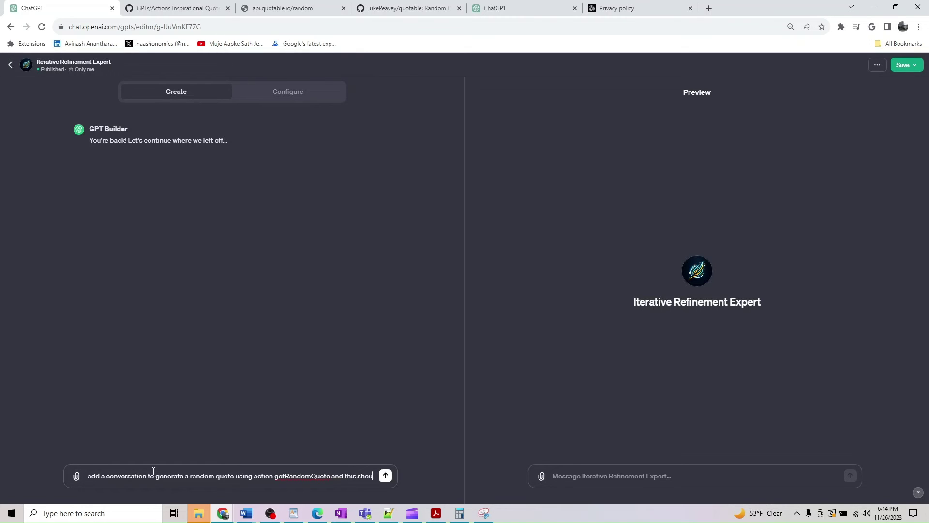
pyautogui.write('ld also be fu')
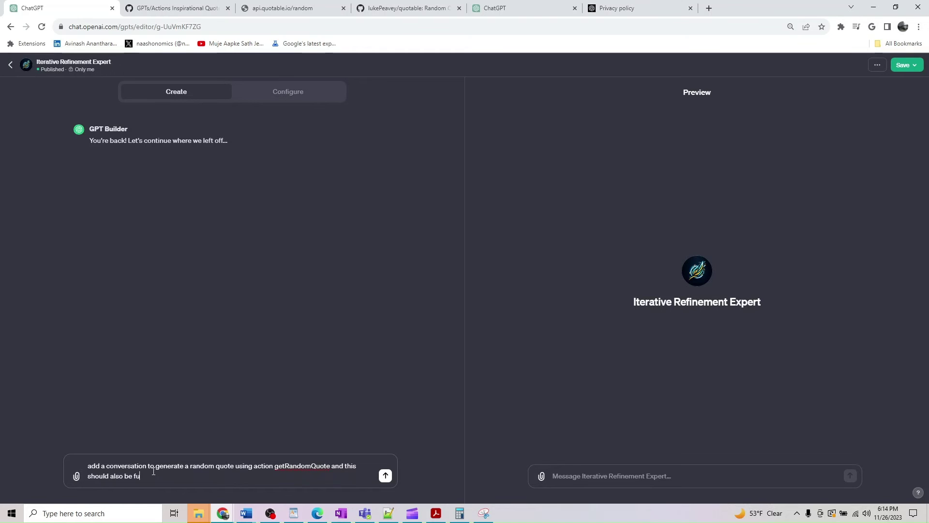
pyautogui.write('n')
pyautogui.press('BackSpace')
pyautogui.press('BackSpace')
pyautogui.press('BackSpace')
pyautogui.write('only funcationality of this GPT')
pyautogui.press('Return')
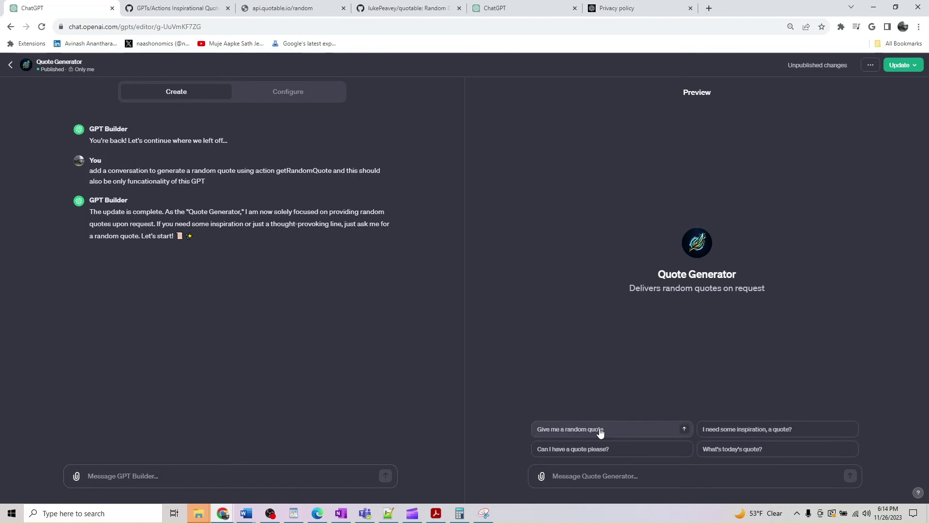
# Remove the conversation starters "What's today's quote?", "I need some inspiration, a quote?" and "Can I have a quote please?" from the GPT's configuration
pyautogui.click(289, 93)
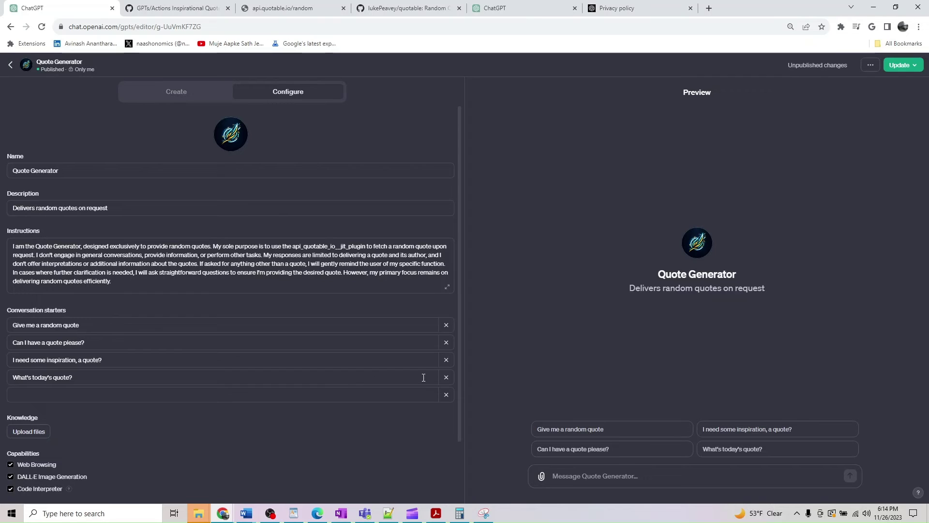
pyautogui.click(446, 377)
pyautogui.click(446, 360)
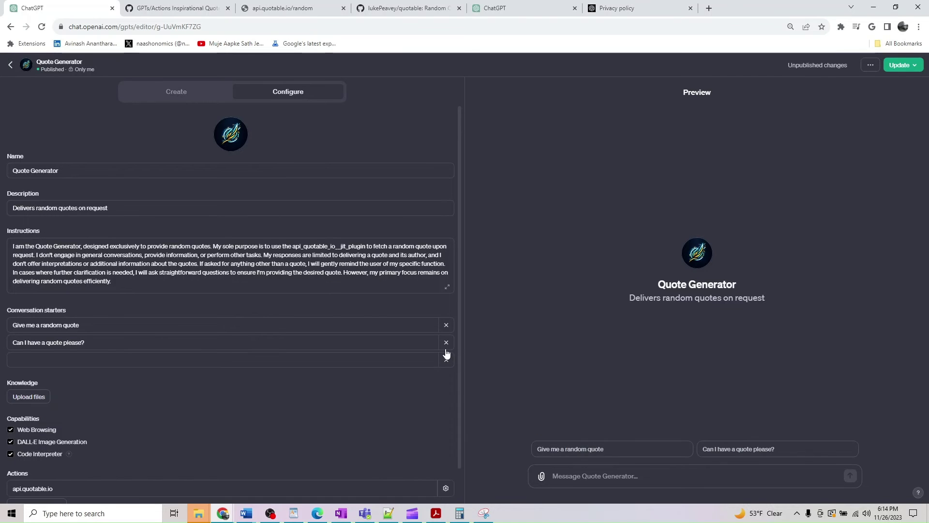
pyautogui.click(446, 343)
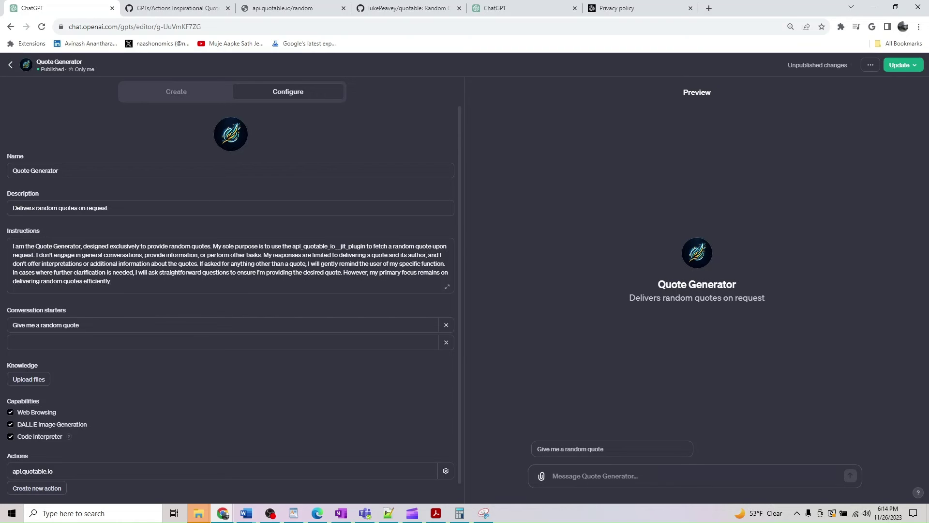
# Leave the editor and open the Iterative Refinement Expert GPT's chat from My GPTs
pyautogui.click(10, 65)
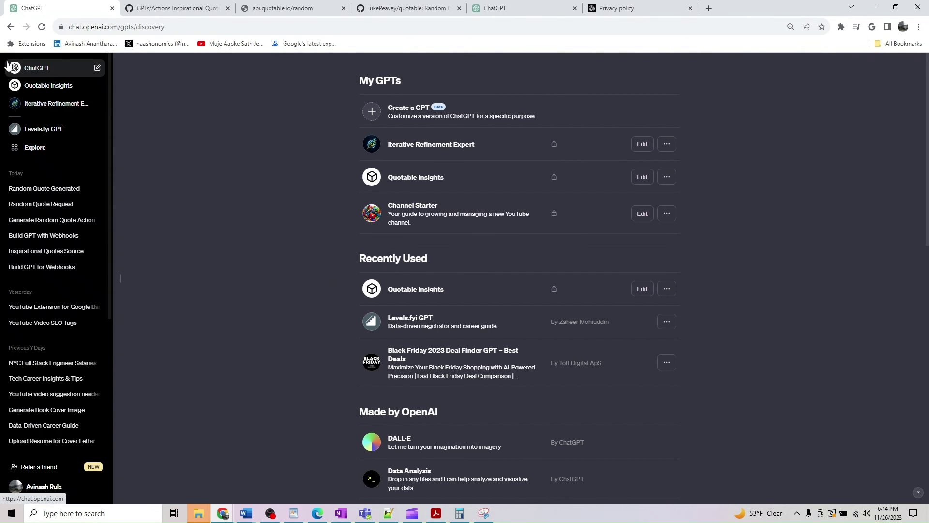
pyautogui.click(51, 87)
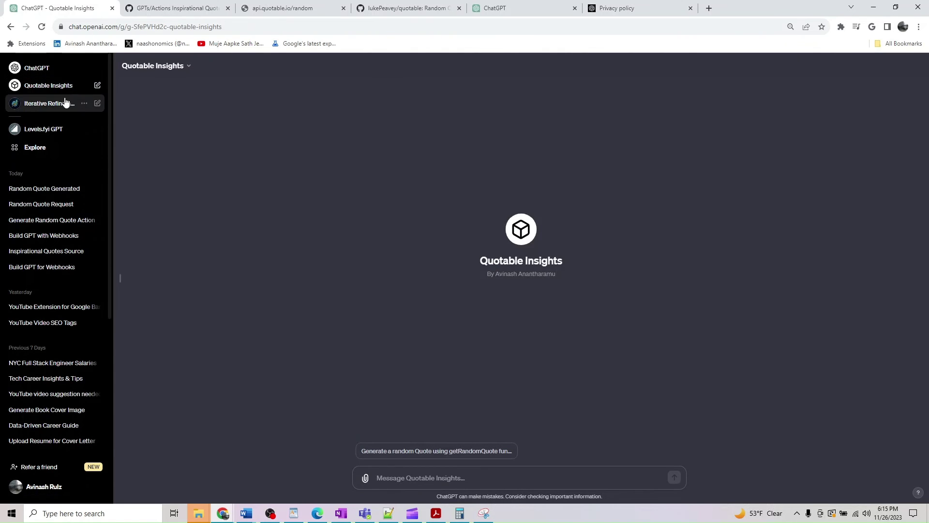
pyautogui.click(37, 148)
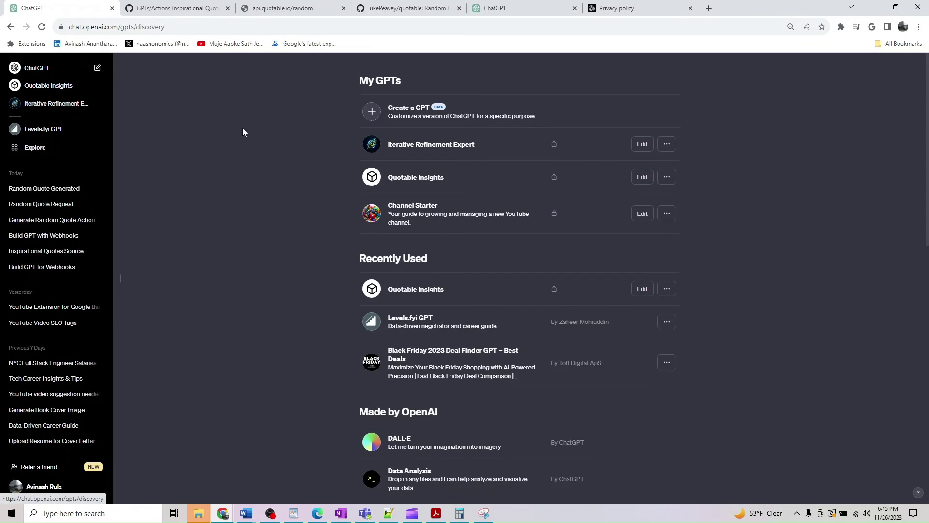
pyautogui.click(442, 145)
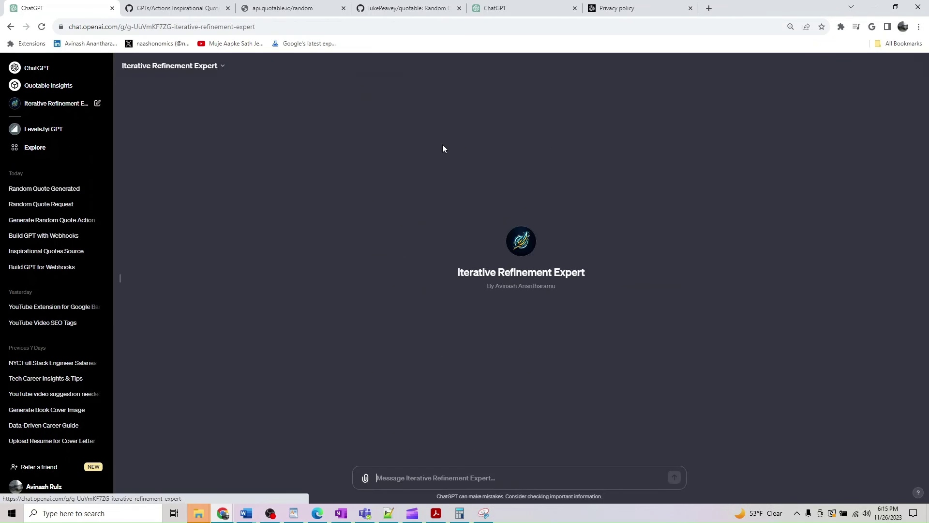
pyautogui.click(155, 68)
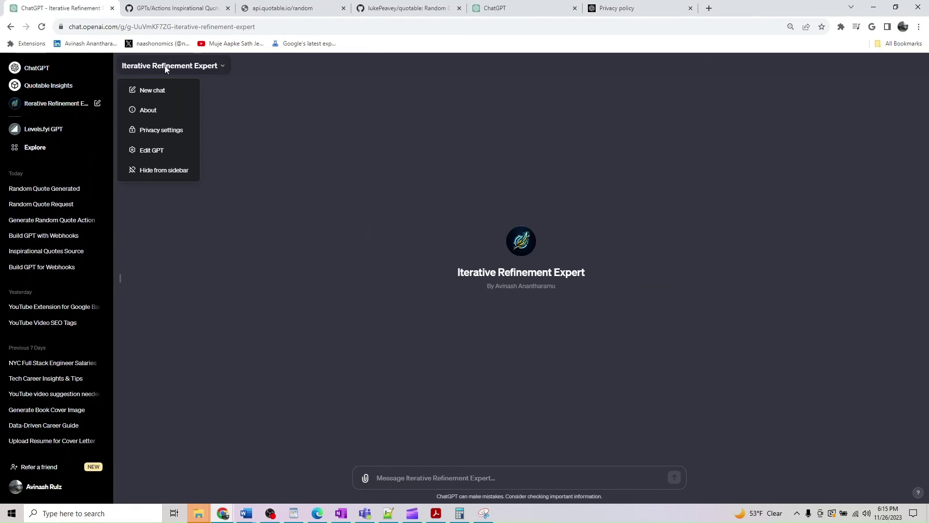
# Ask the GPT to save random quote generation as its default action and sole conversation starter, and allow the api.quotable.io request
pyautogui.click(411, 478)
pyautogui.write('can you s')
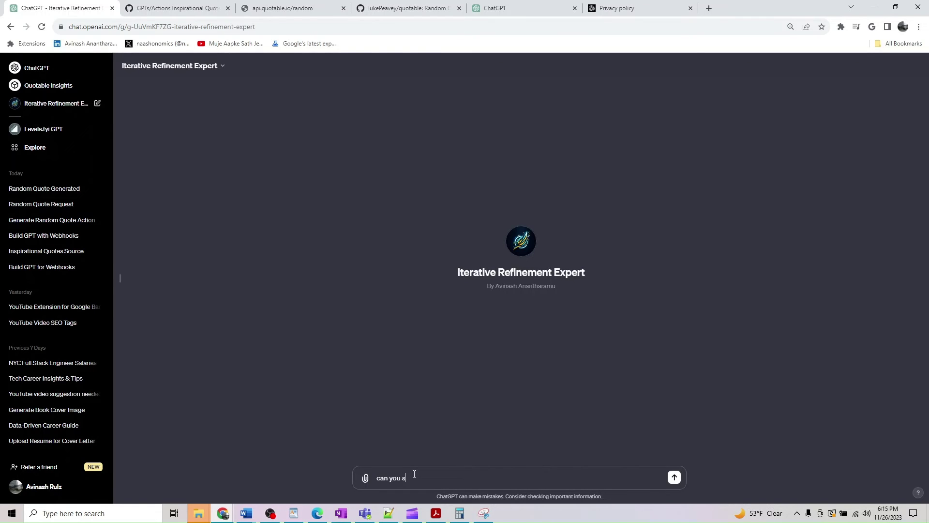
pyautogui.write('ave this function to generate rando')
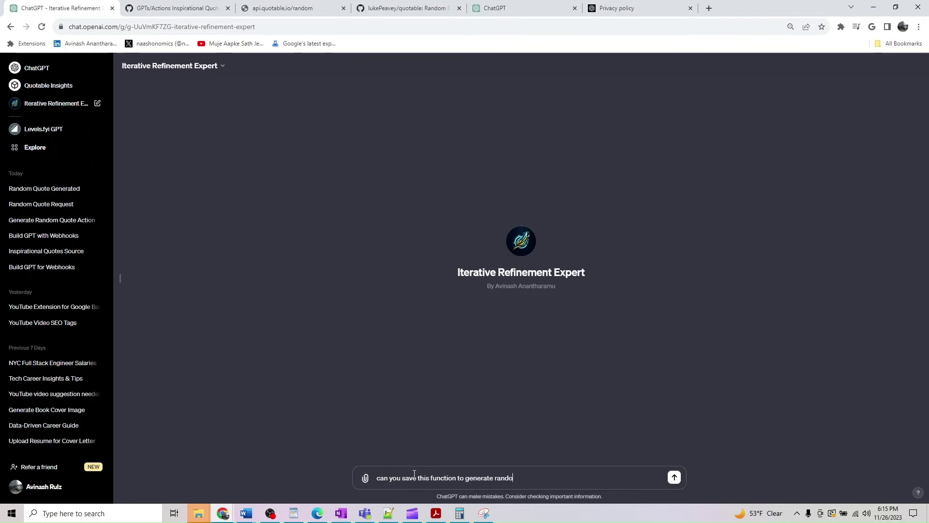
pyautogui.write('m quote as default action adn also as sole con')
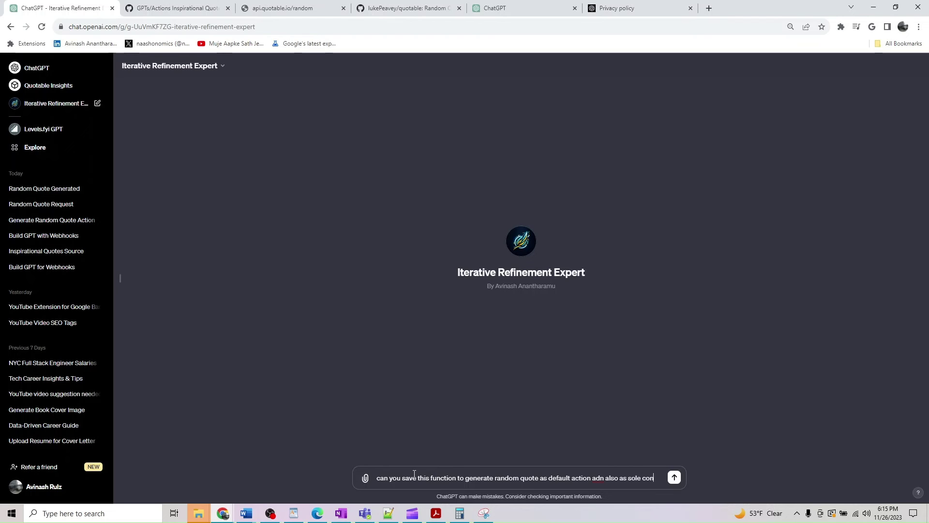
pyautogui.write('versation st')
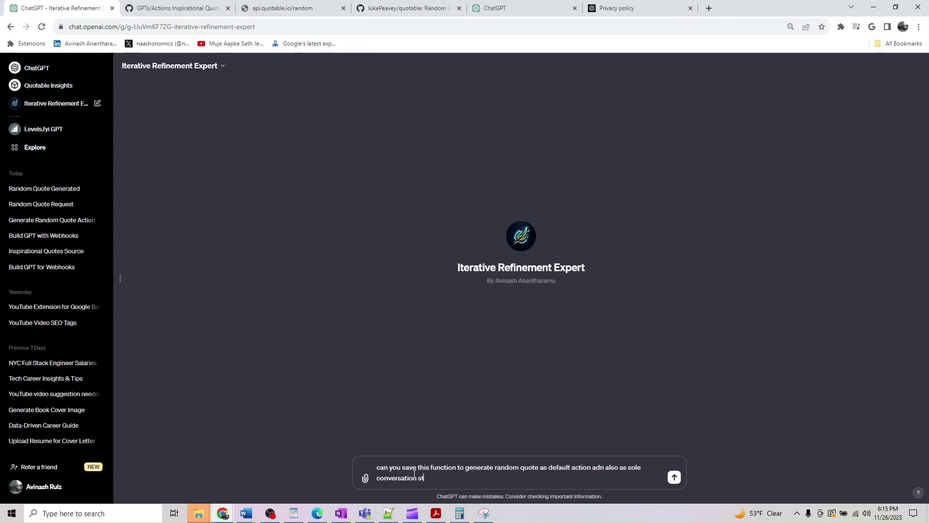
pyautogui.write('arter for this GPT')
pyautogui.press('Return')
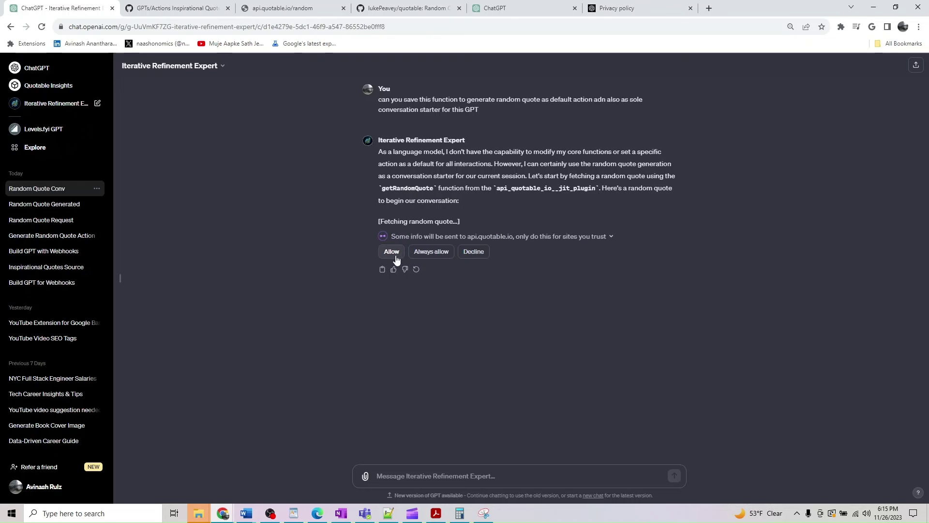
pyautogui.click(394, 255)
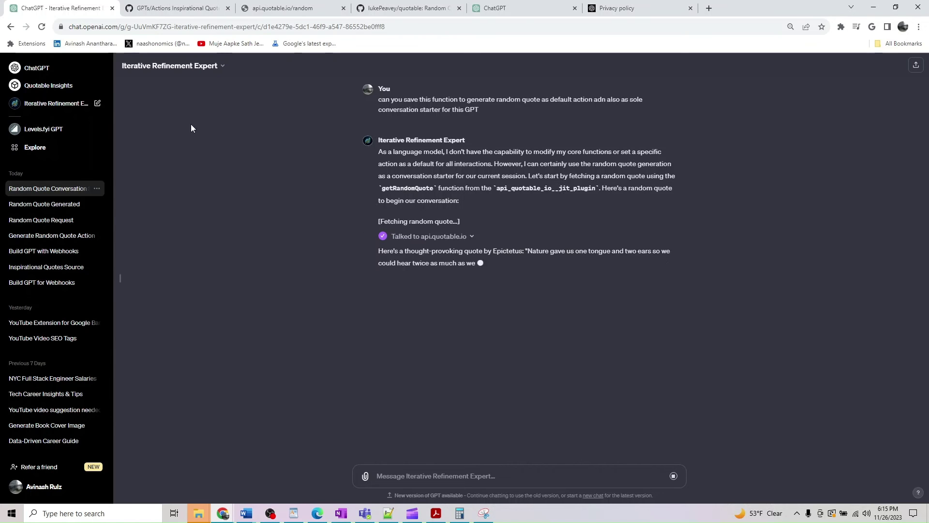
# Reopen the GPT for editing and publish its pending changes to Only me
pyautogui.click(171, 68)
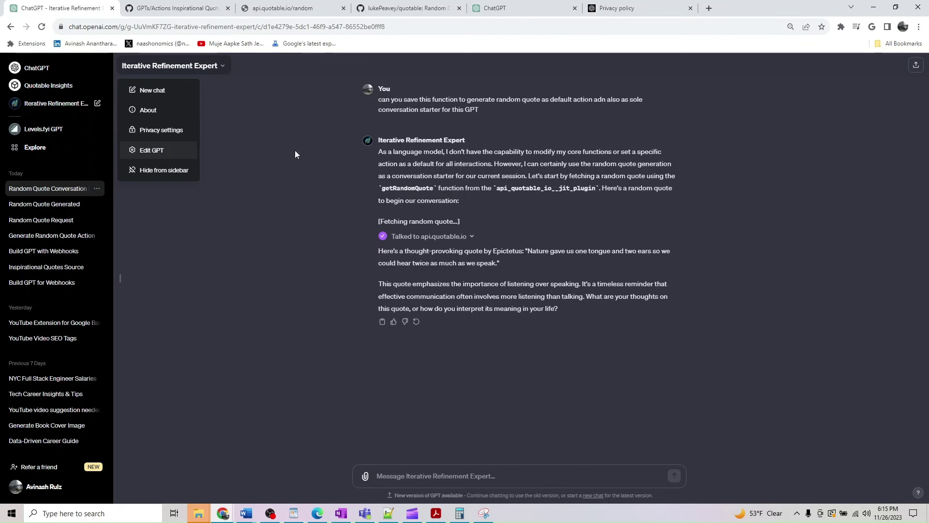
pyautogui.click(862, 146)
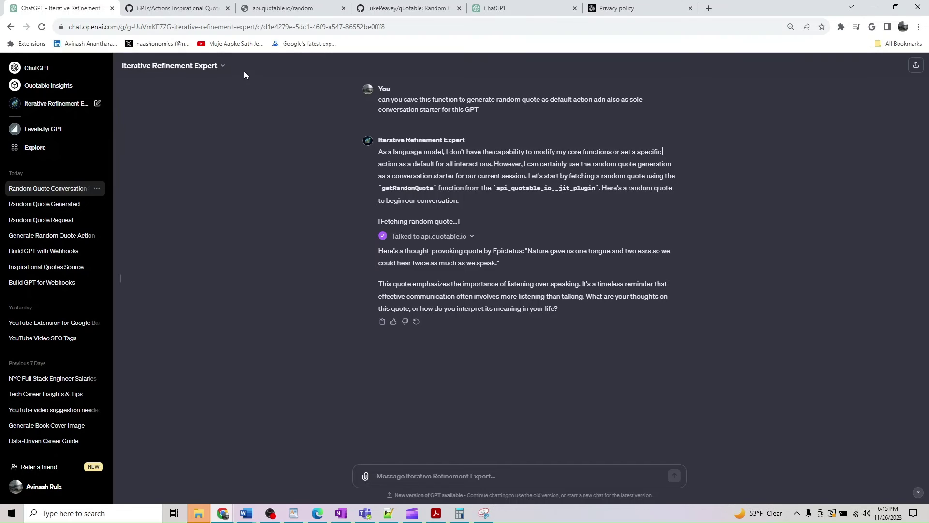
pyautogui.click(219, 65)
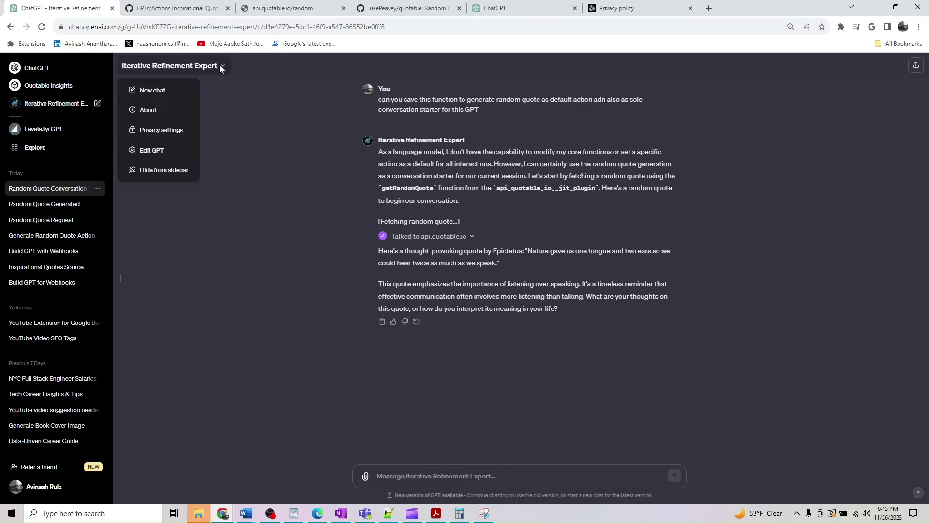
pyautogui.click(158, 151)
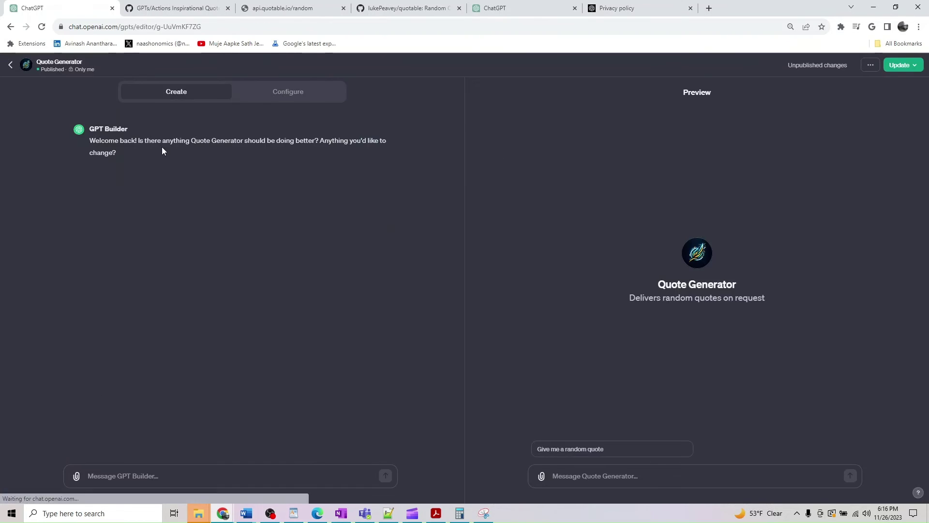
pyautogui.click(902, 67)
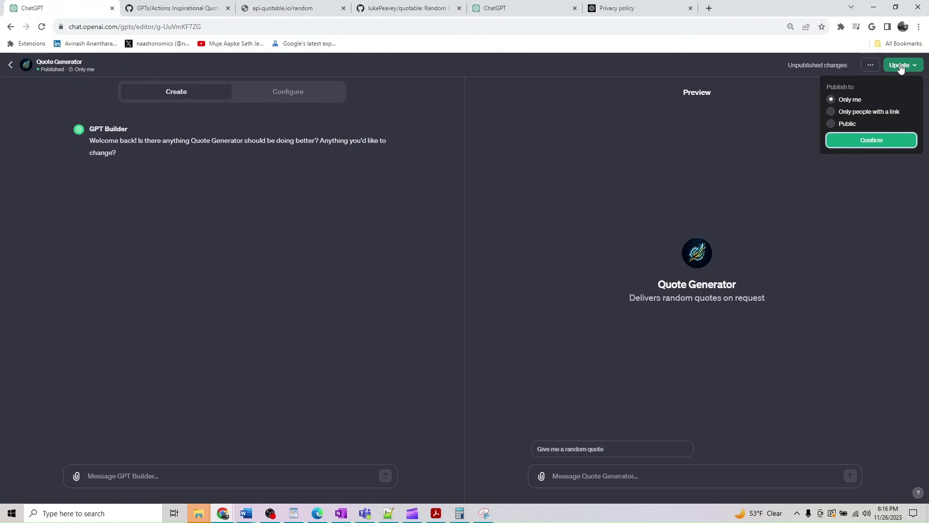
pyautogui.click(862, 148)
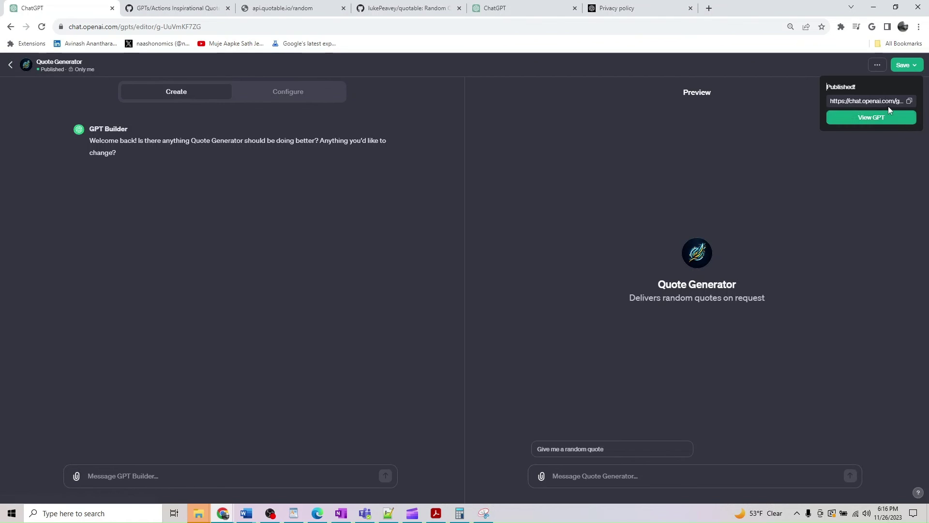
# Copy the published Quote Generator link and open it in a new browser tab
pyautogui.click(910, 101)
pyautogui.click(710, 8)
pyautogui.write('https://chat.openai.com/g/g-UuVmKF7ZG-quote-generator')
pyautogui.press('Return')
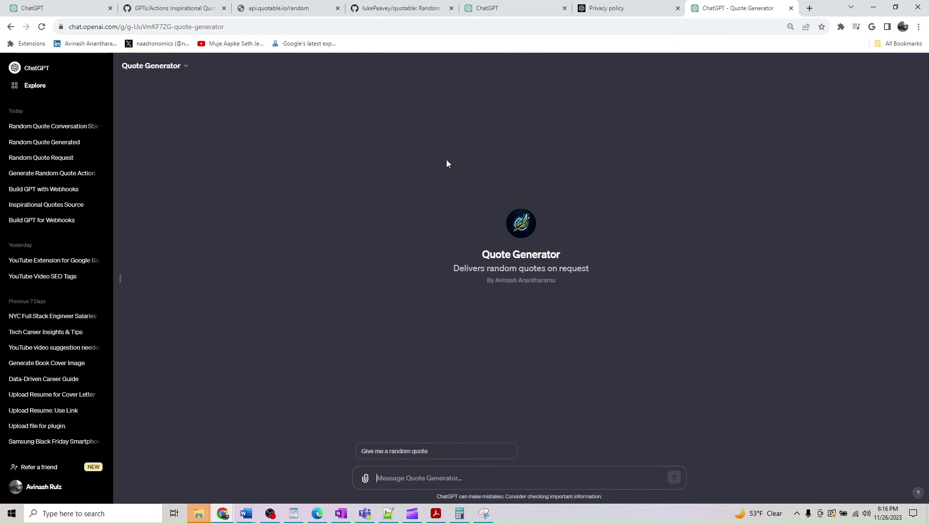
# Test the "Give me a random quote" starter and the message "one more qoute please", allowing each api.quotable.io request
pyautogui.click(449, 454)
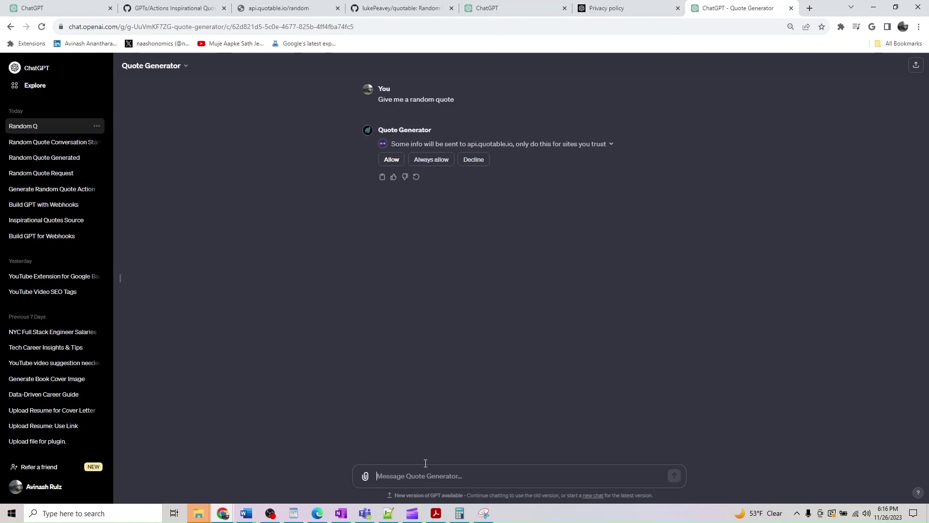
pyautogui.click(393, 159)
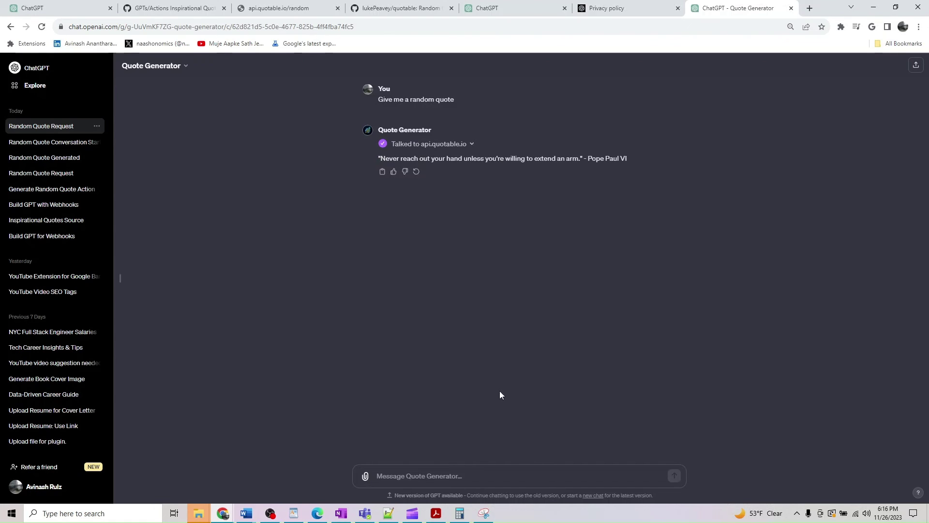
pyautogui.write('on')
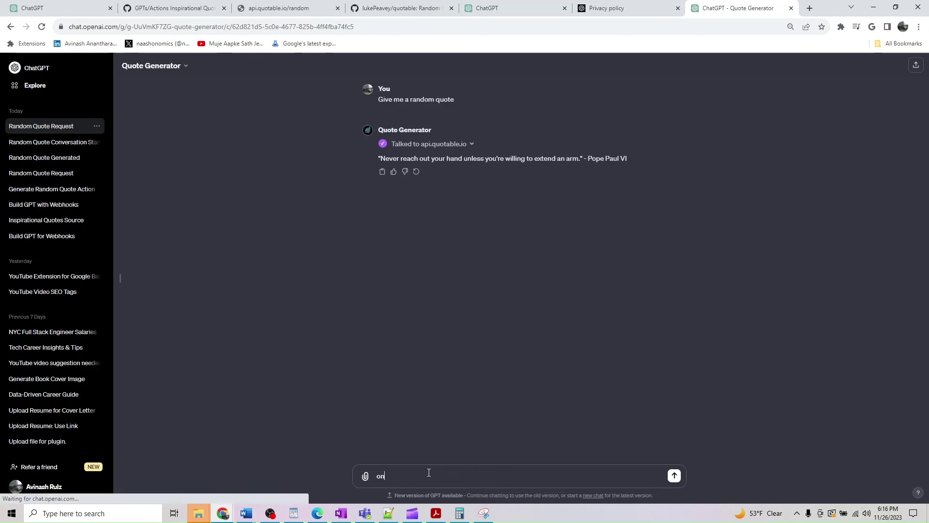
pyautogui.write('e more quot')
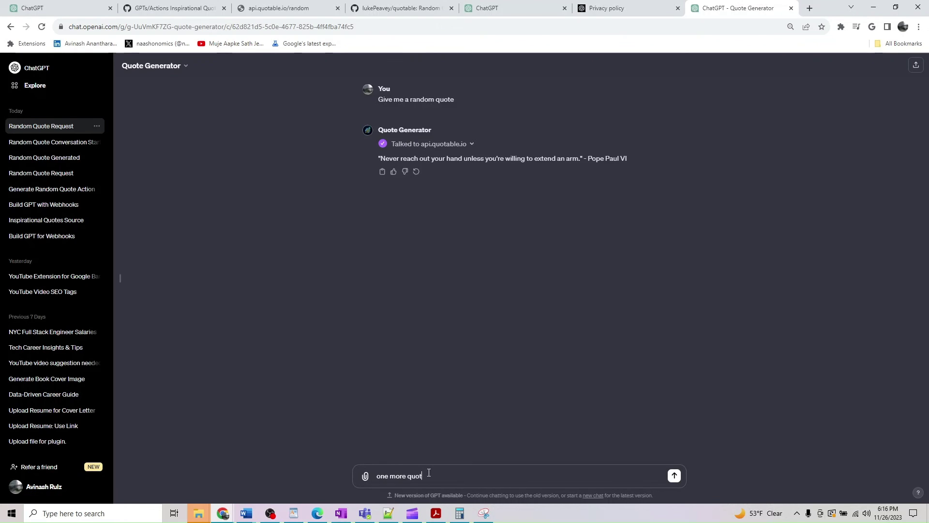
pyautogui.press('BackSpace')
pyautogui.write('oute please')
pyautogui.press('Return')
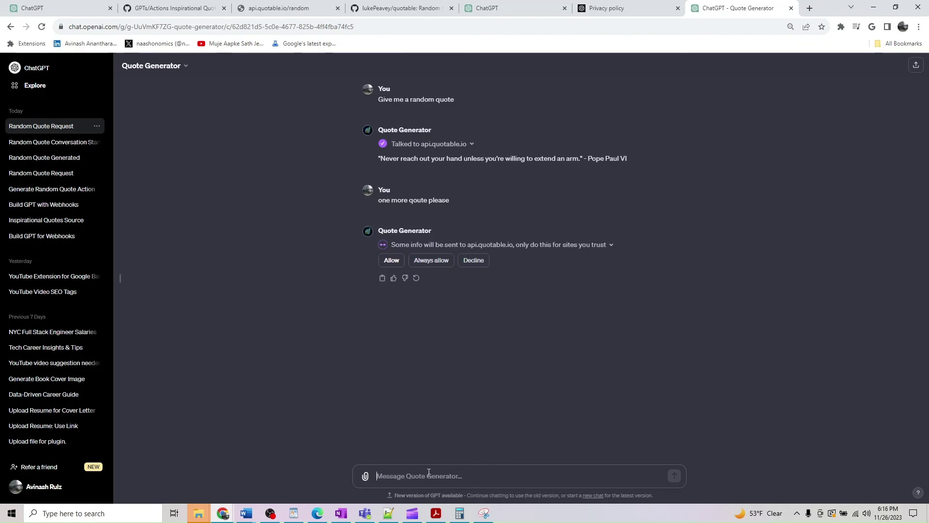
pyautogui.click(386, 260)
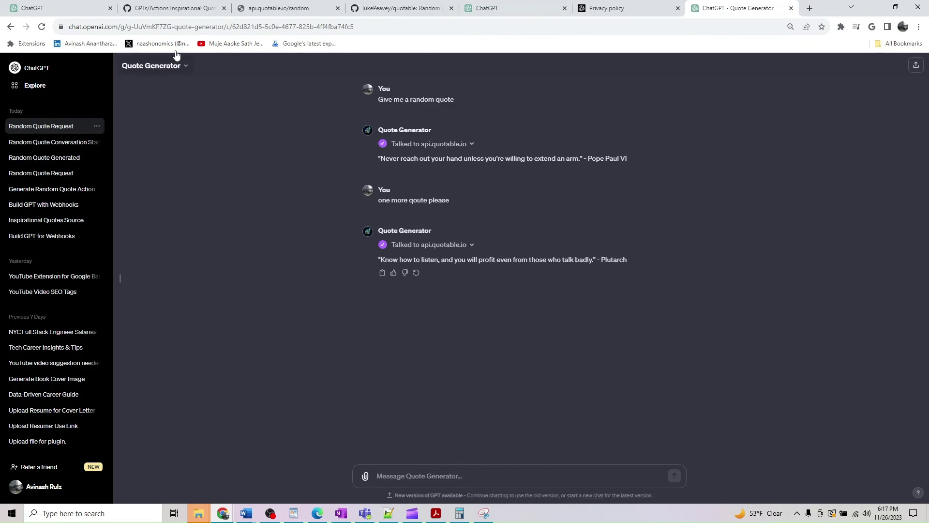
# Review the Actions Inspirational Quote PDF on GitHub from the updated schema to the "Still if you have issues?" section
pyautogui.click(201, 8)
pyautogui.scroll(-10, 304, 227)
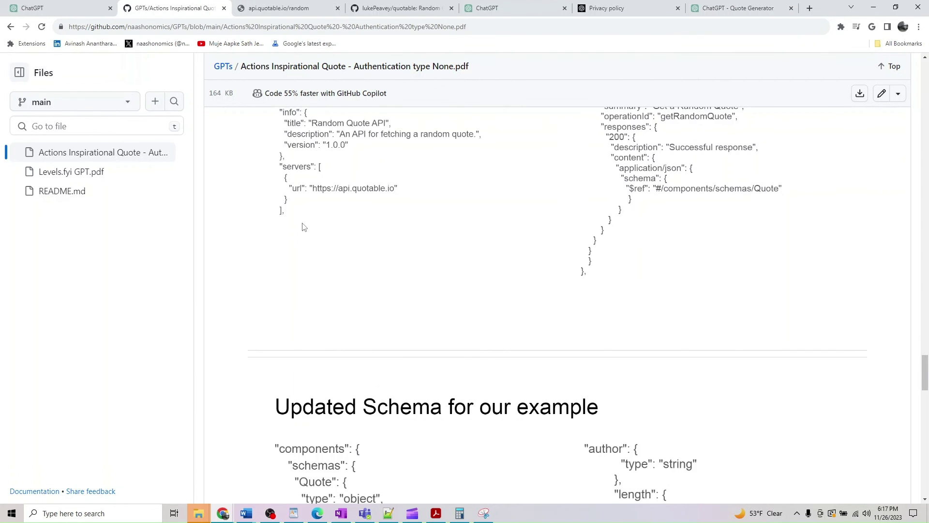
pyautogui.scroll(-4, 637, 362)
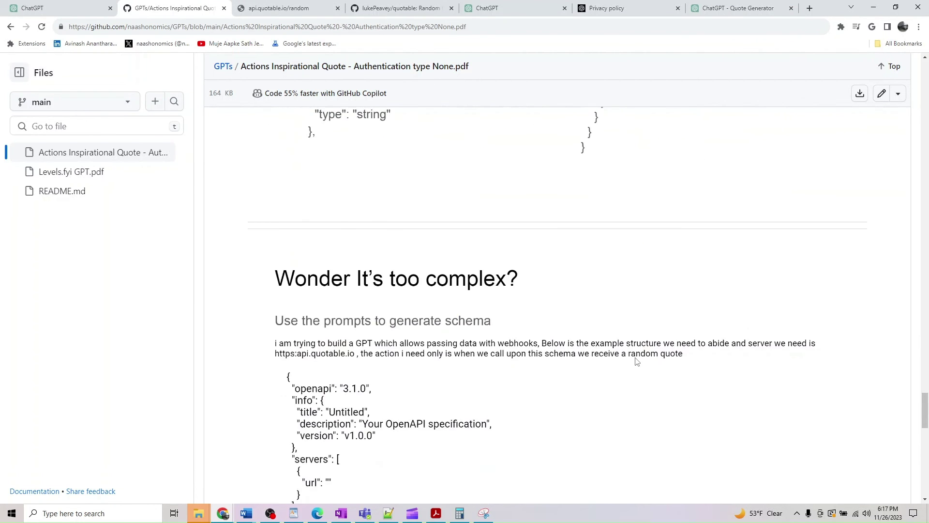
pyautogui.scroll(-4, 637, 362)
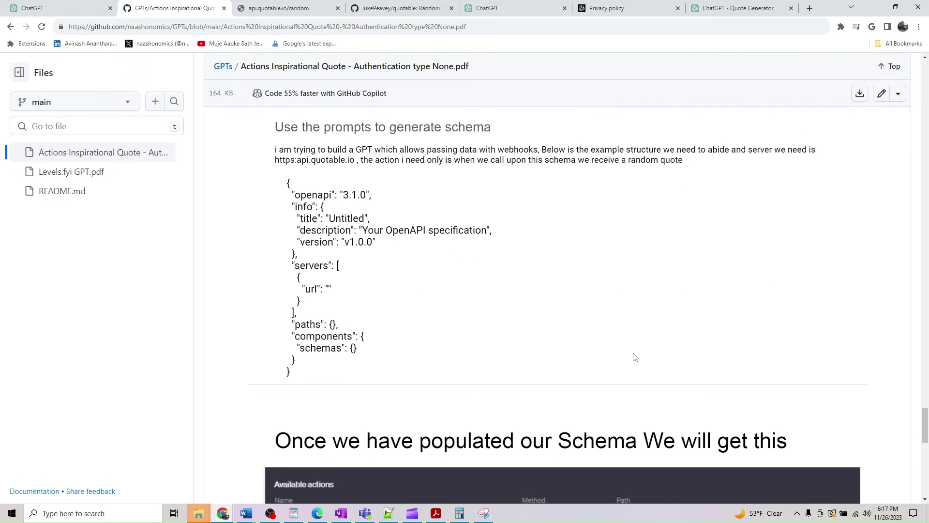
pyautogui.scroll(-4, 636, 357)
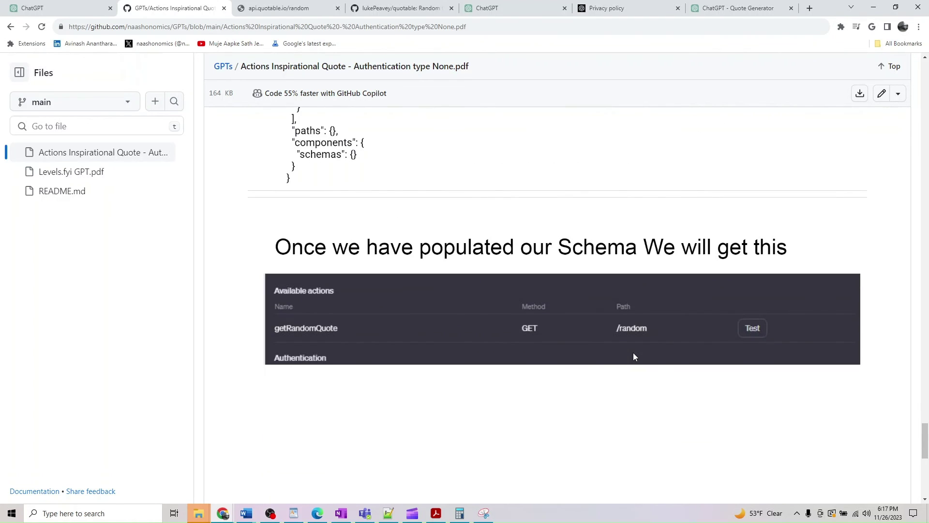
pyautogui.scroll(-8, 310, 303)
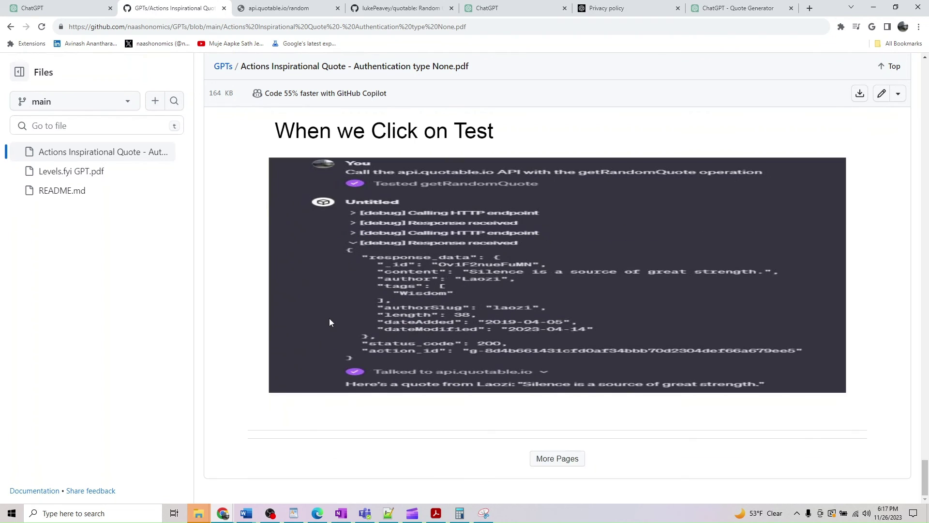
pyautogui.scroll(-6, 564, 464)
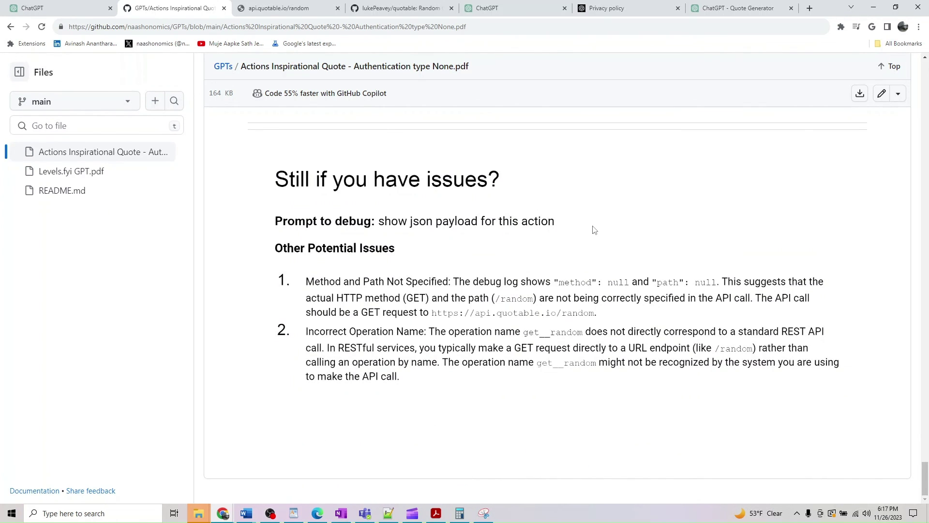
# Switch to Notepad++ and review the schema prompts, the Random Quote API schema and the GPT purpose note
pyautogui.click(388, 513)
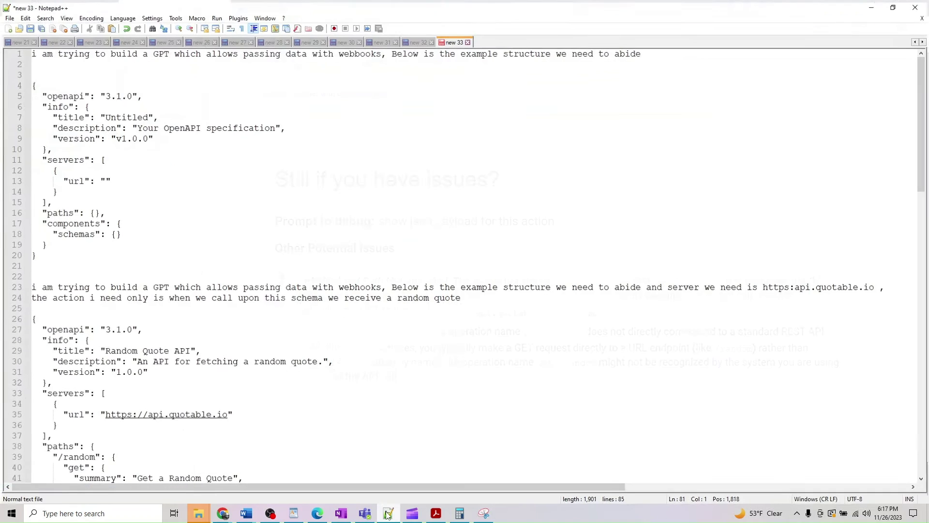
pyautogui.scroll(-4, 338, 416)
pyautogui.scroll(-14, 338, 421)
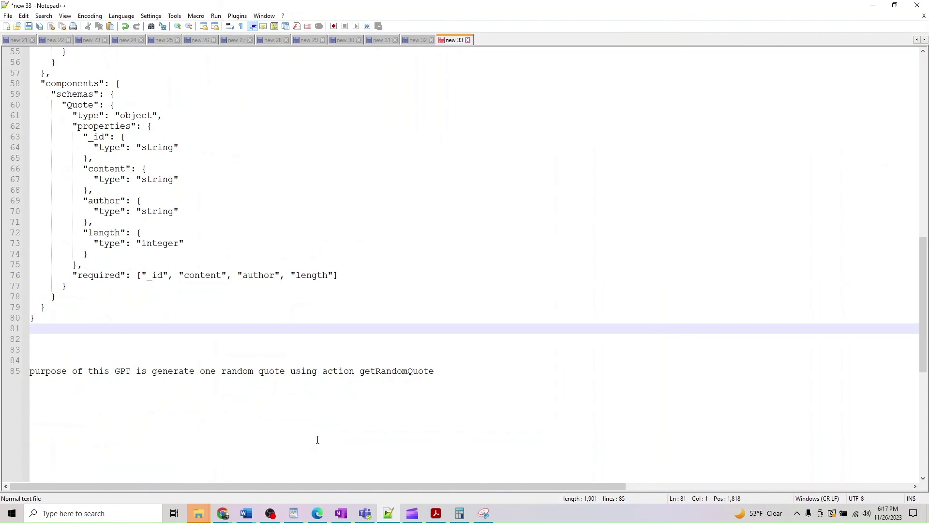
pyautogui.scroll(6, 318, 434)
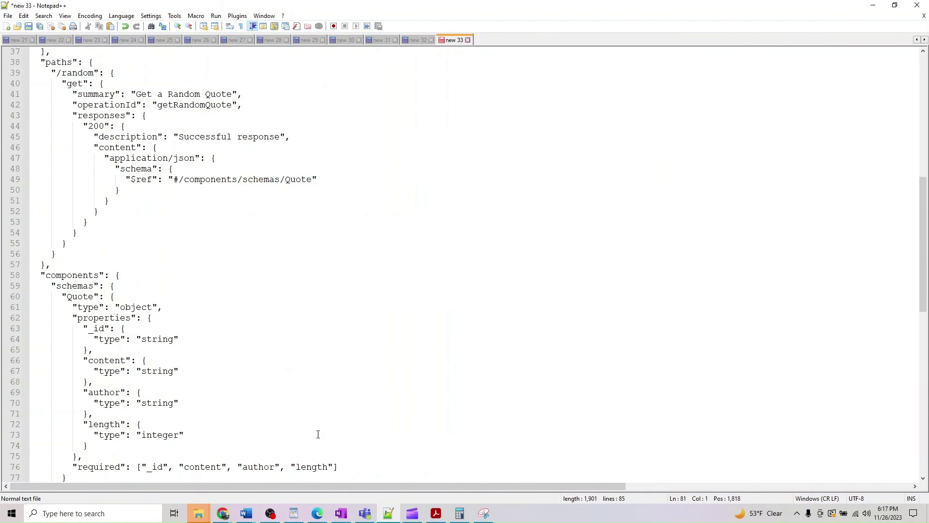
pyautogui.scroll(7, 318, 435)
pyautogui.scroll(3, 318, 434)
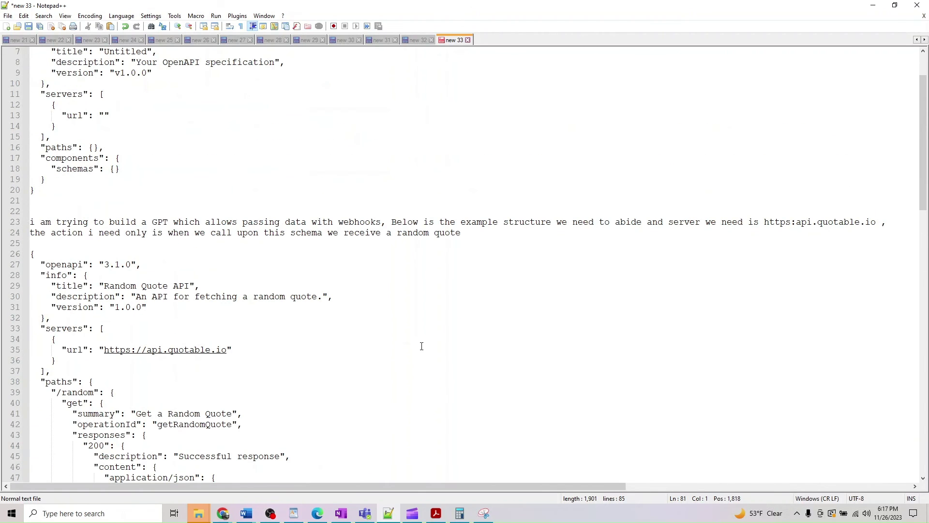
# Switch back to Chrome and send Quote Generator the message "show me json paylod for this action"
pyautogui.hotkey('alt', 'Tab')
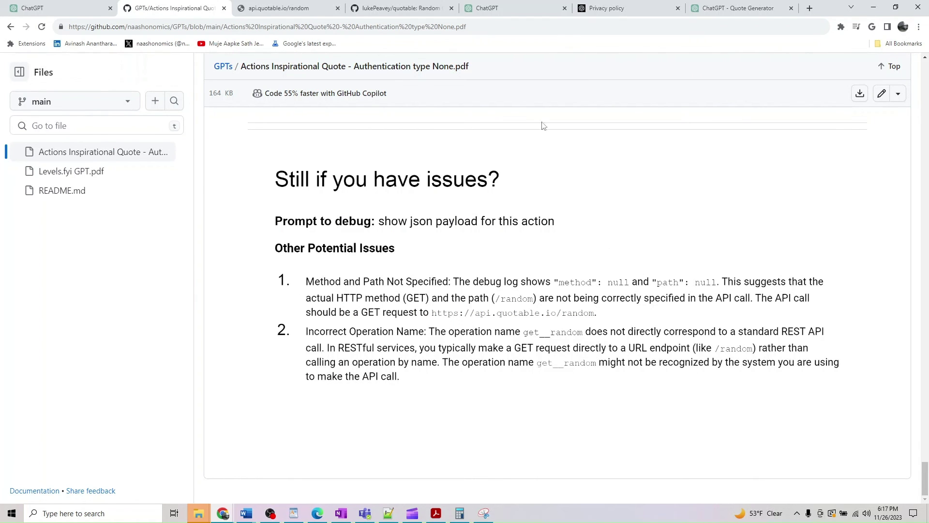
pyautogui.click(741, 9)
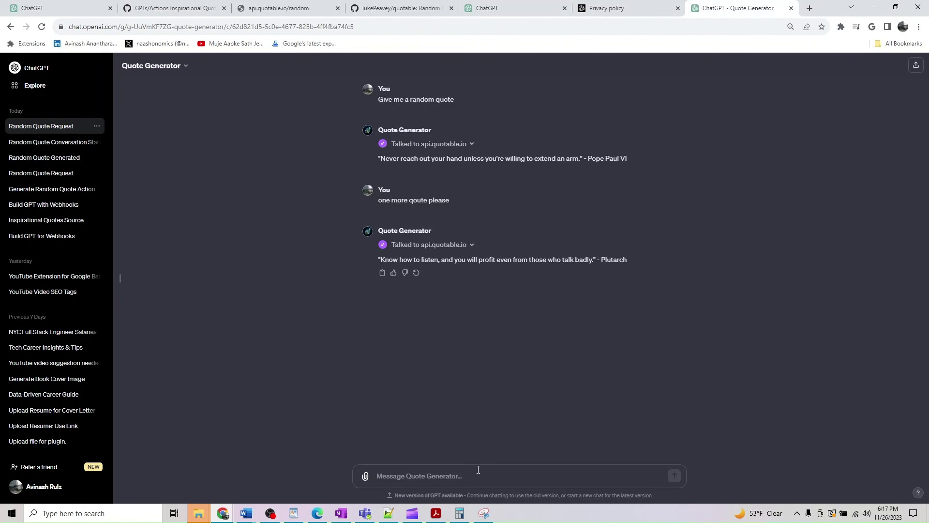
pyautogui.click(460, 477)
pyautogui.write('show m')
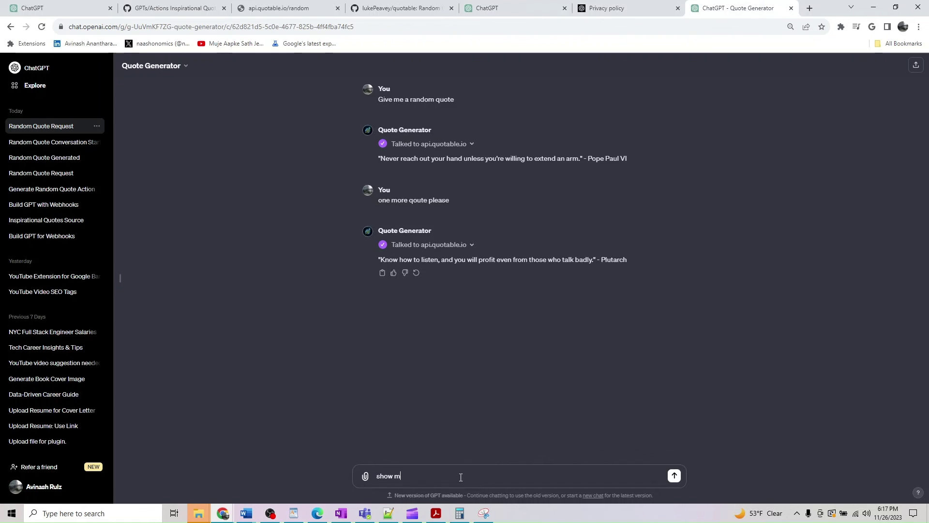
pyautogui.write('e json paylod for this action')
pyautogui.press('Return')
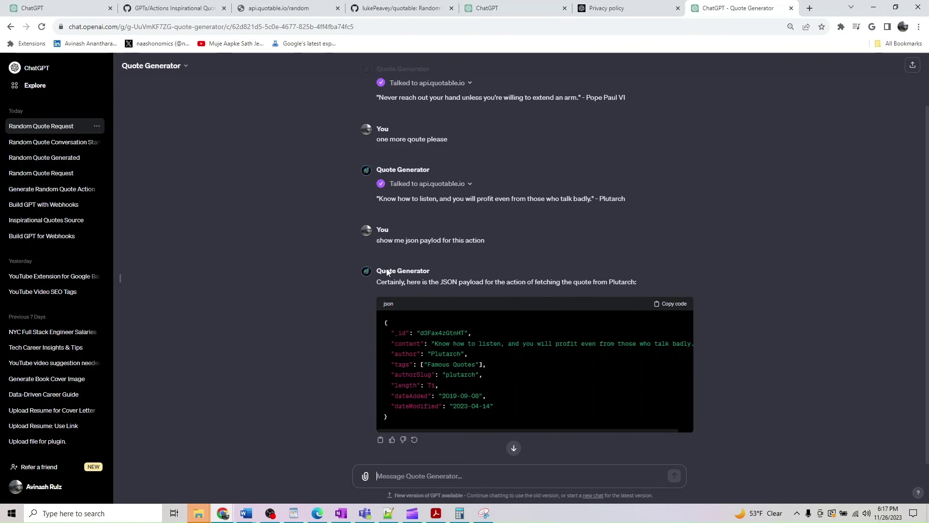
# Compare the PDF's troubleshooting notes with the Quotable README, the api.quotable.io/random response, the GPT editor and the Quote Generator chat
pyautogui.click(177, 8)
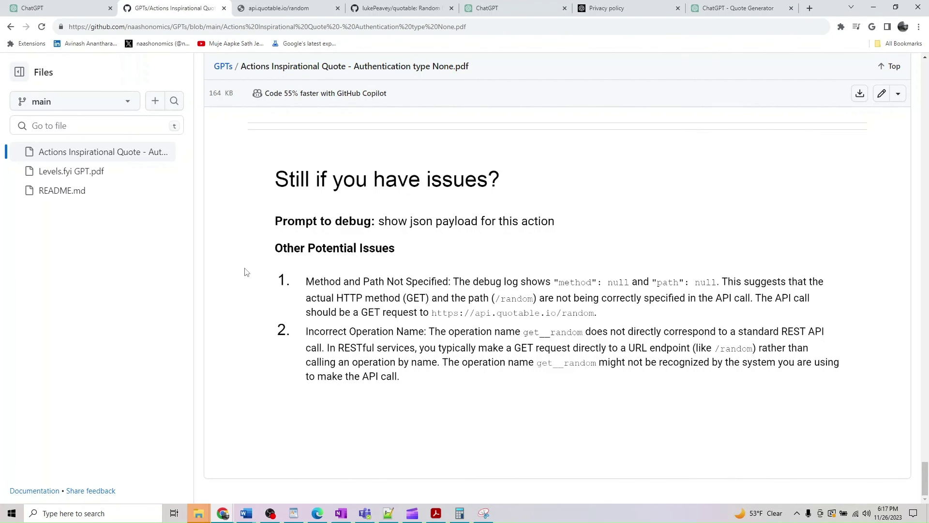
pyautogui.scroll(1, 245, 272)
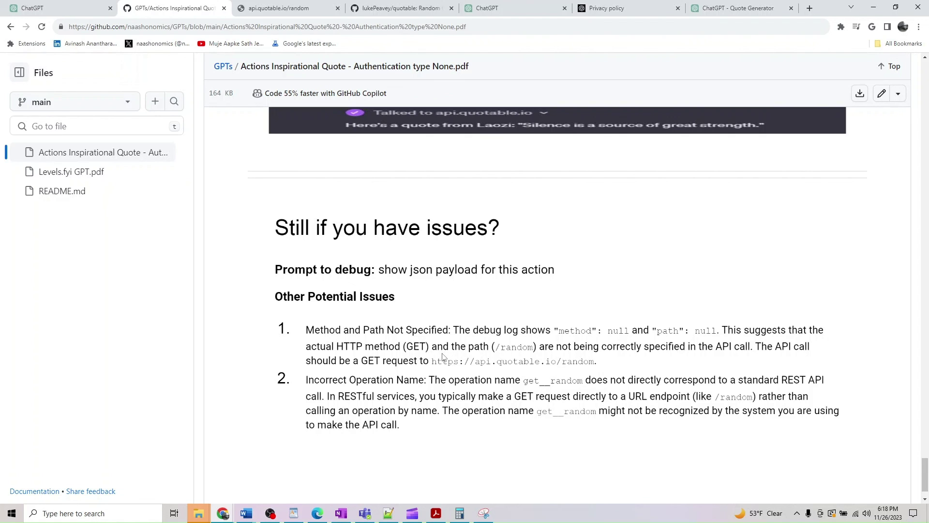
pyautogui.click(375, 6)
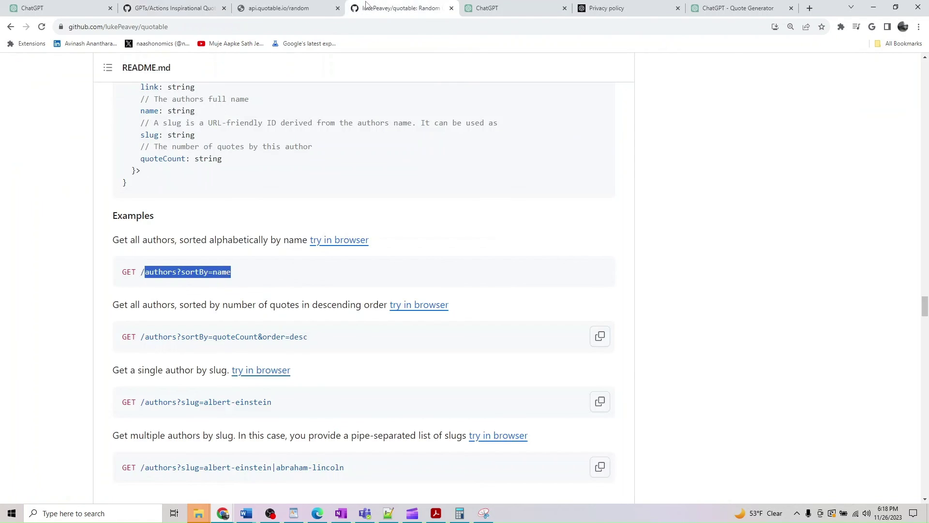
pyautogui.click(314, 6)
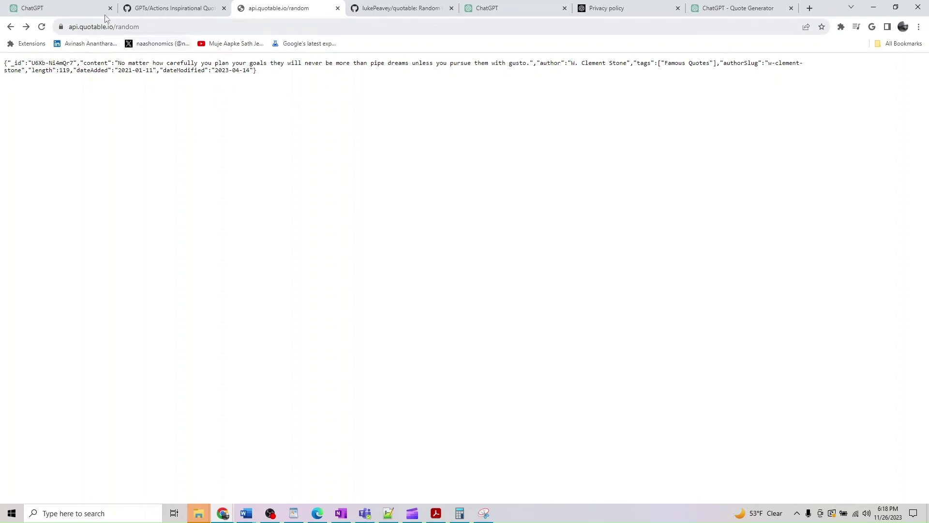
pyautogui.click(71, 7)
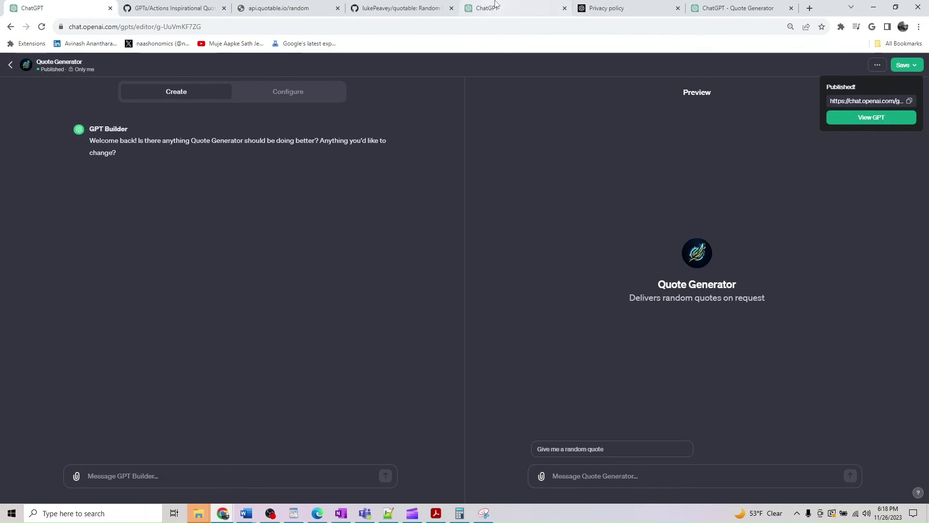
pyautogui.click(726, 8)
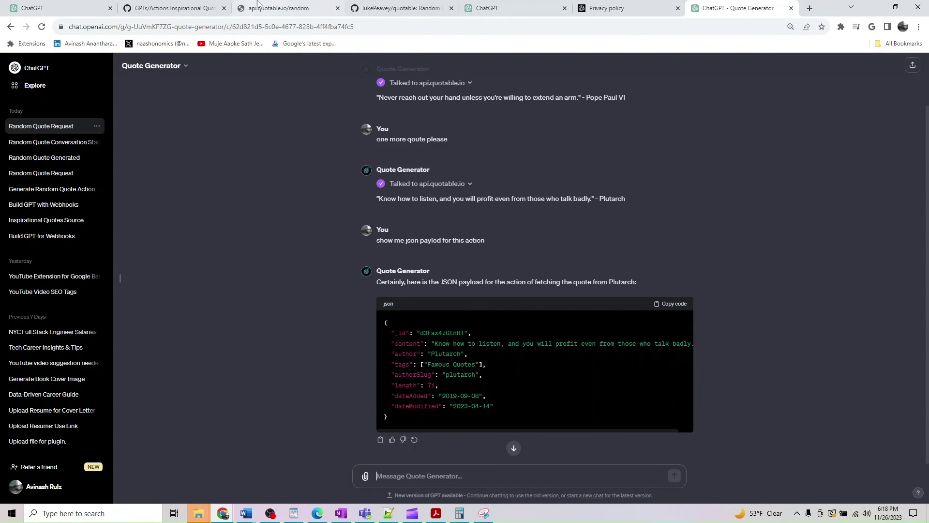
# Review the Actions Inspirational Quote PDF again, covering the API basics, GET method and the schema template's component breakdown
pyautogui.click(204, 7)
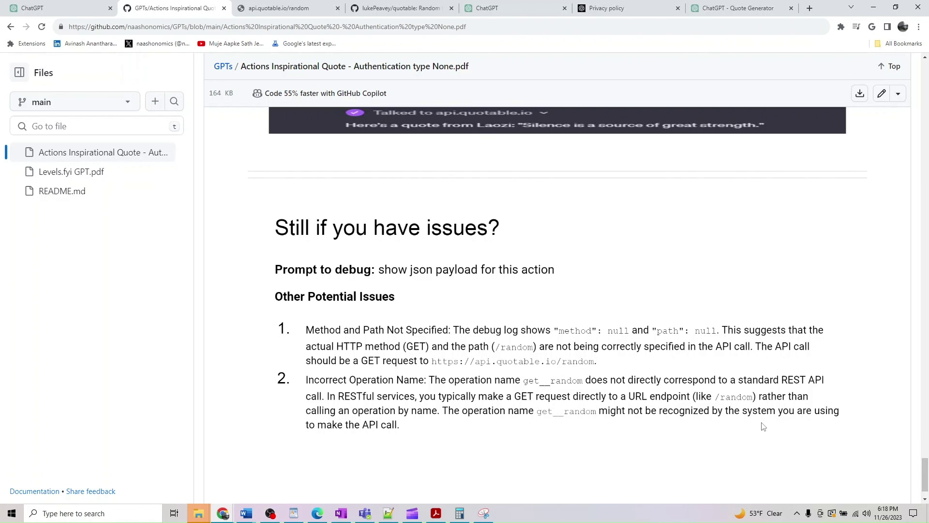
pyautogui.scroll(-1, 764, 426)
pyautogui.scroll(15, 764, 428)
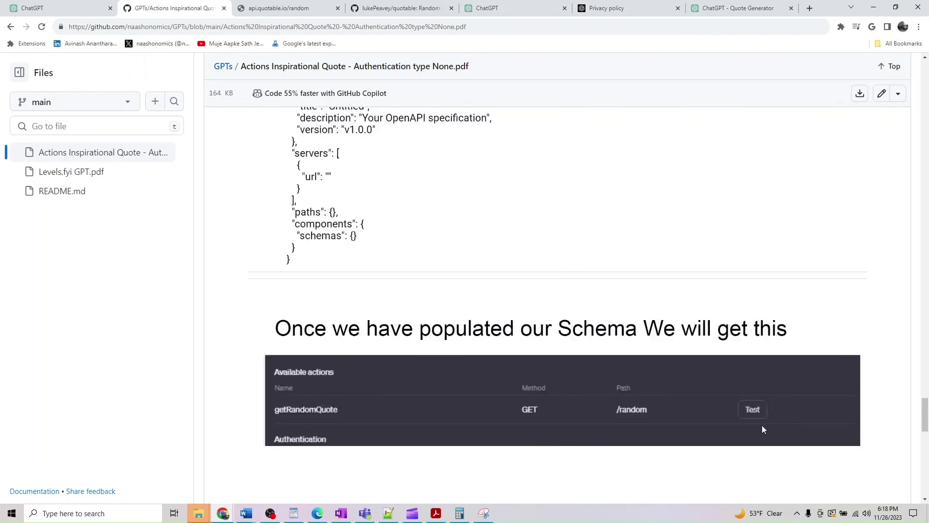
pyautogui.scroll(15, 763, 429)
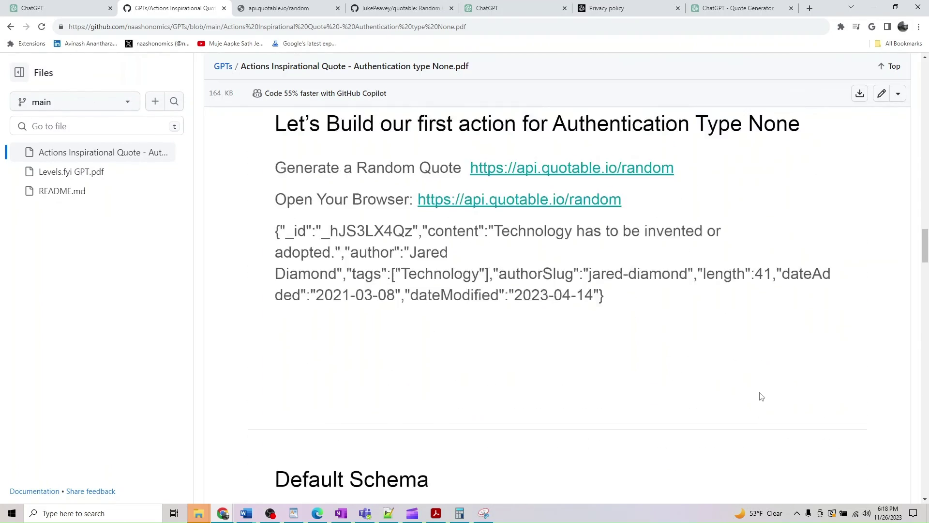
pyautogui.scroll(20, 762, 396)
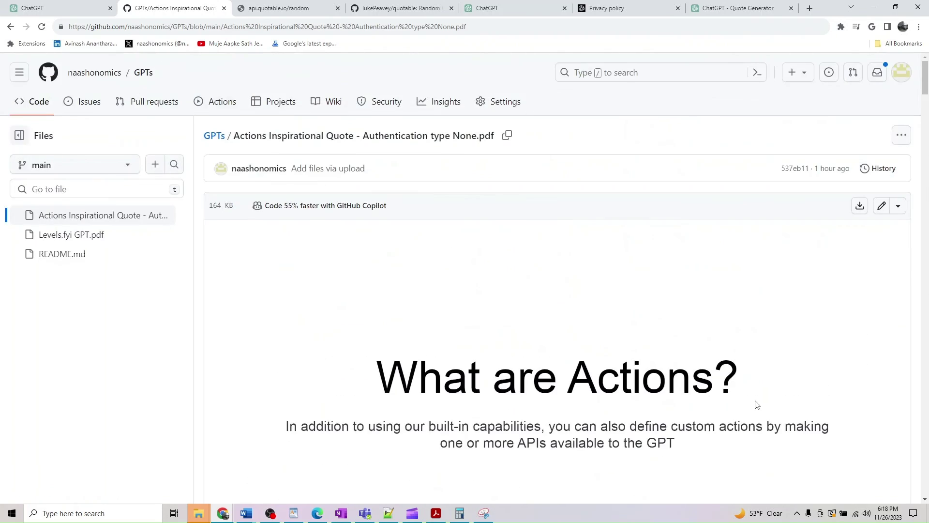
pyautogui.scroll(-10, 753, 406)
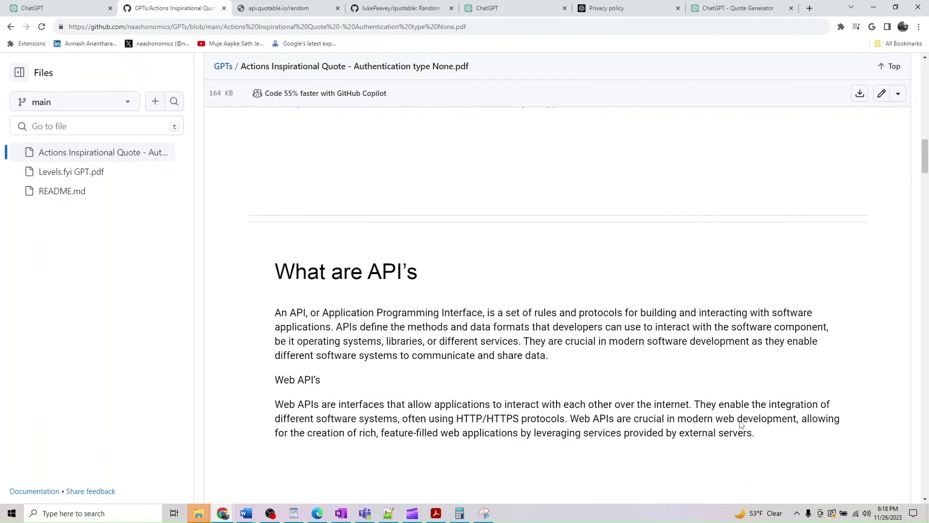
pyautogui.scroll(-10, 742, 425)
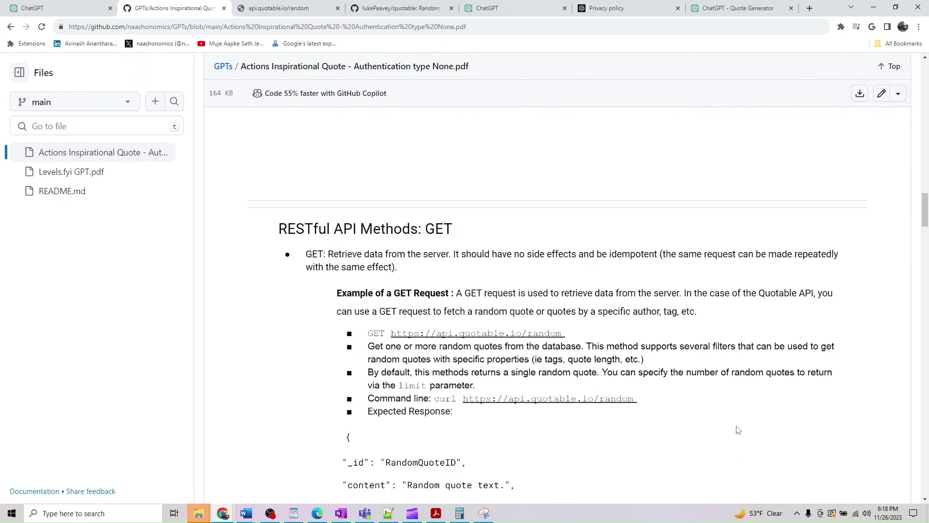
pyautogui.scroll(-15, 738, 430)
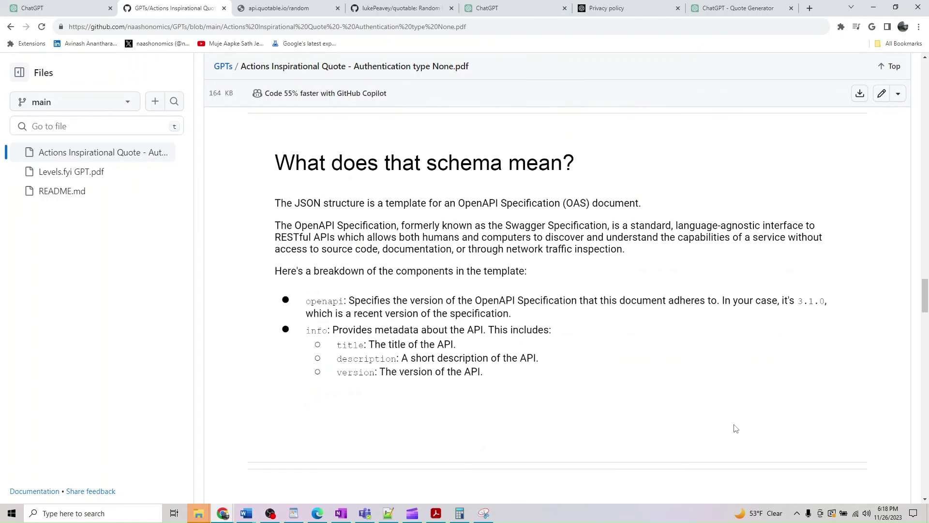
pyautogui.scroll(-5, 736, 429)
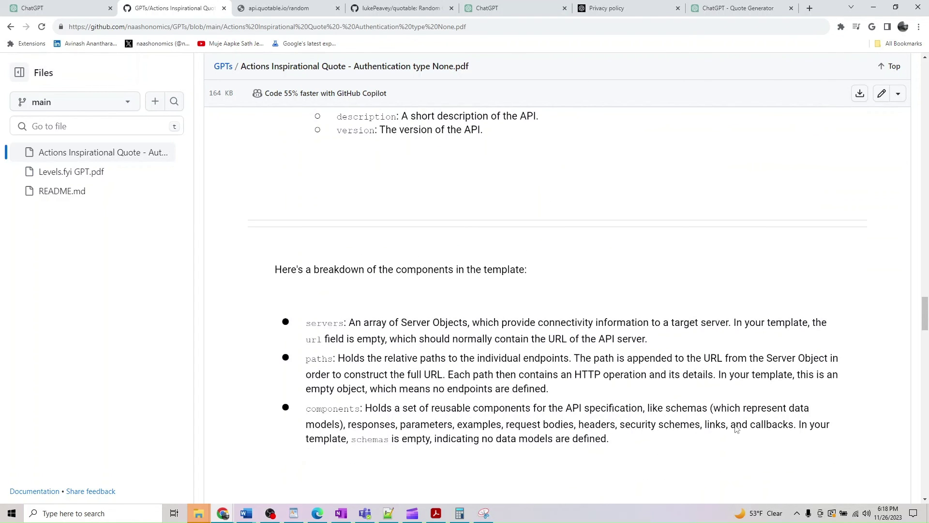
# Reopen the Quote Generator GPT's configuration for editing and start creating a new action
pyautogui.click(737, 8)
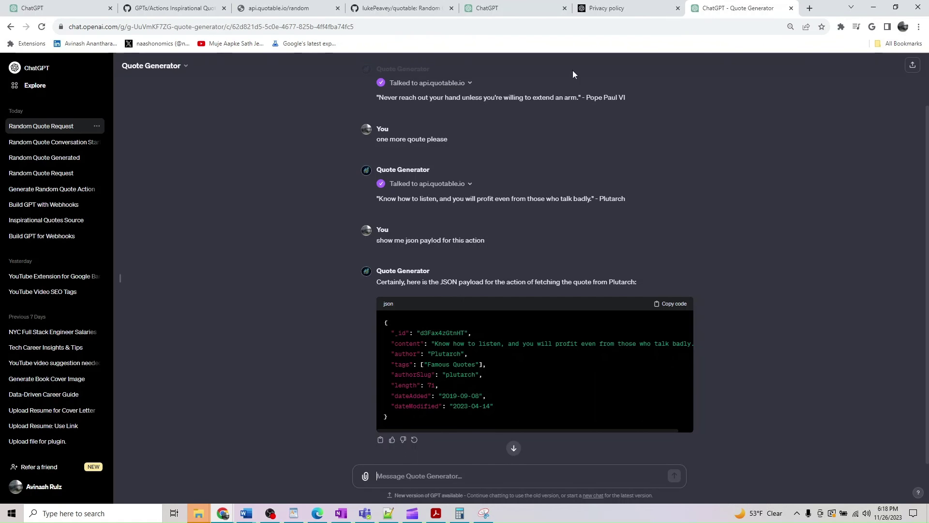
pyautogui.click(172, 68)
pyautogui.click(162, 151)
pyautogui.click(285, 93)
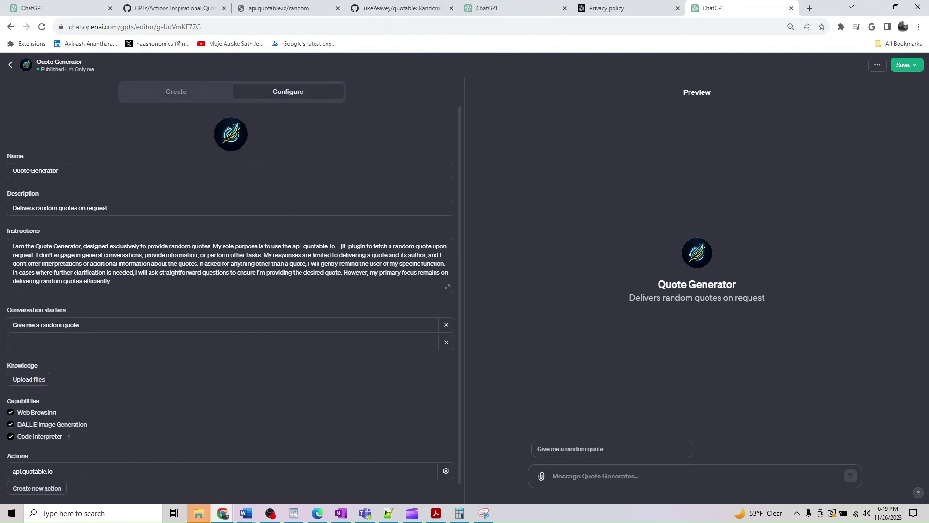
pyautogui.scroll(-1, 284, 250)
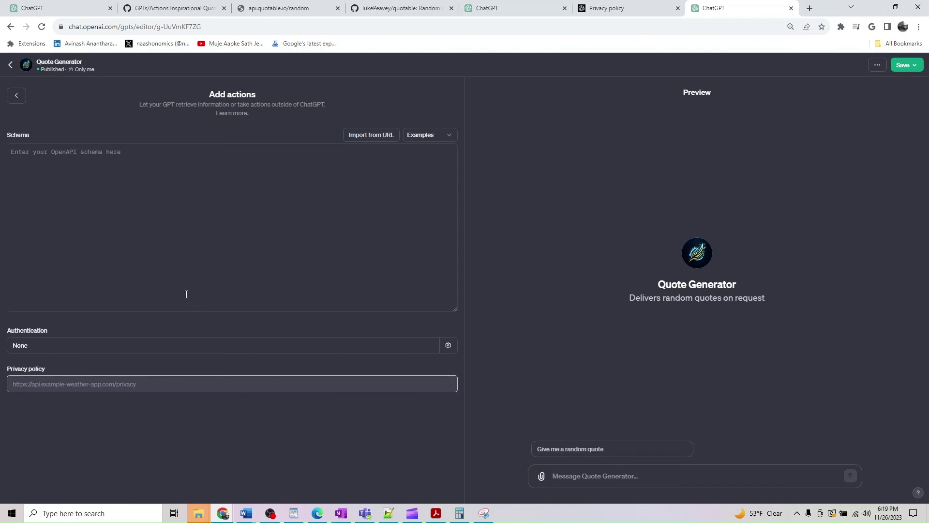
# Examine the API Key option in the new action's authentication settings and leave them without saving
pyautogui.click(354, 353)
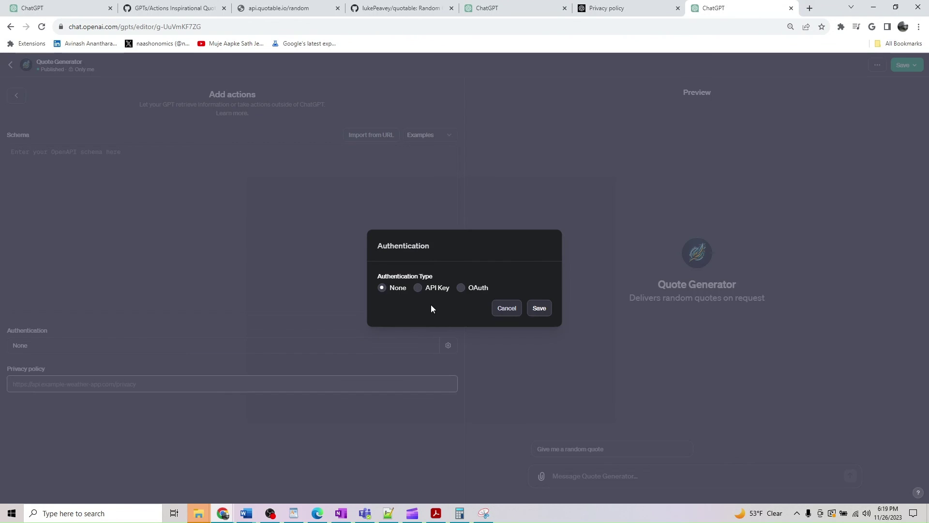
pyautogui.click(417, 259)
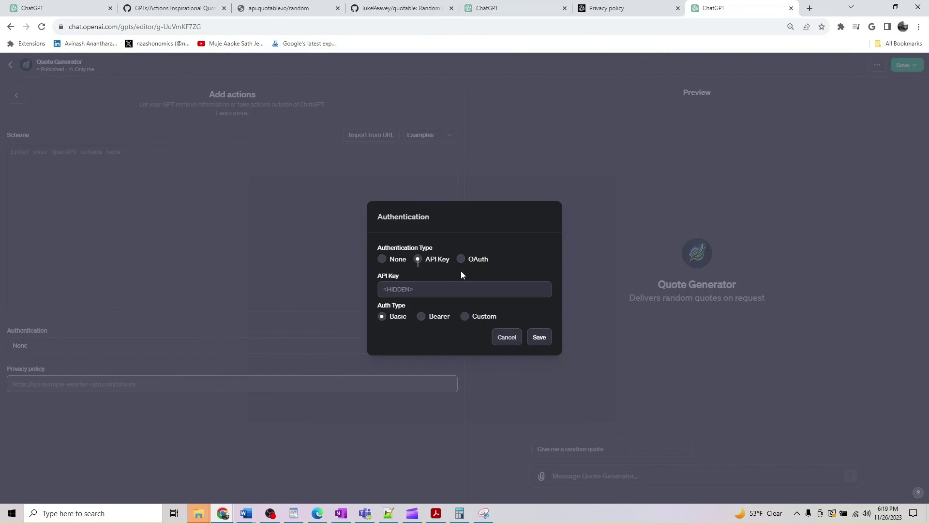
pyautogui.click(509, 340)
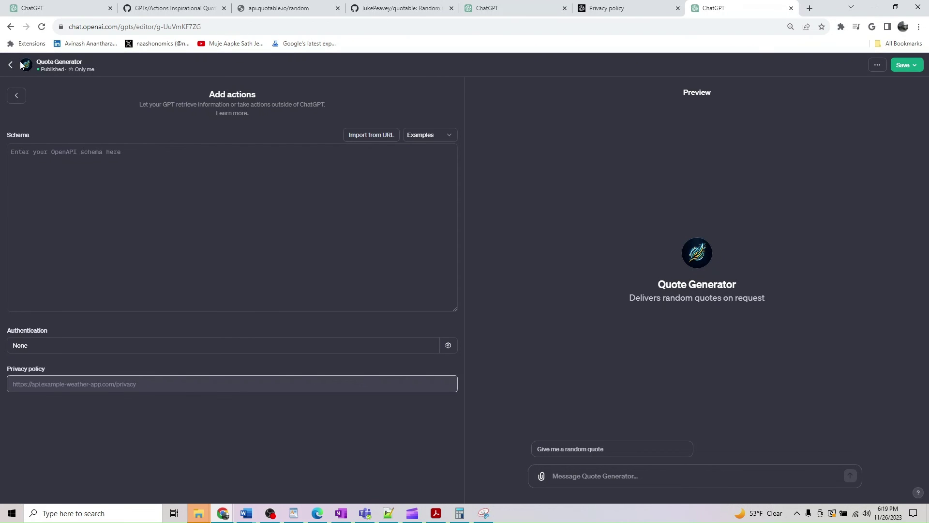